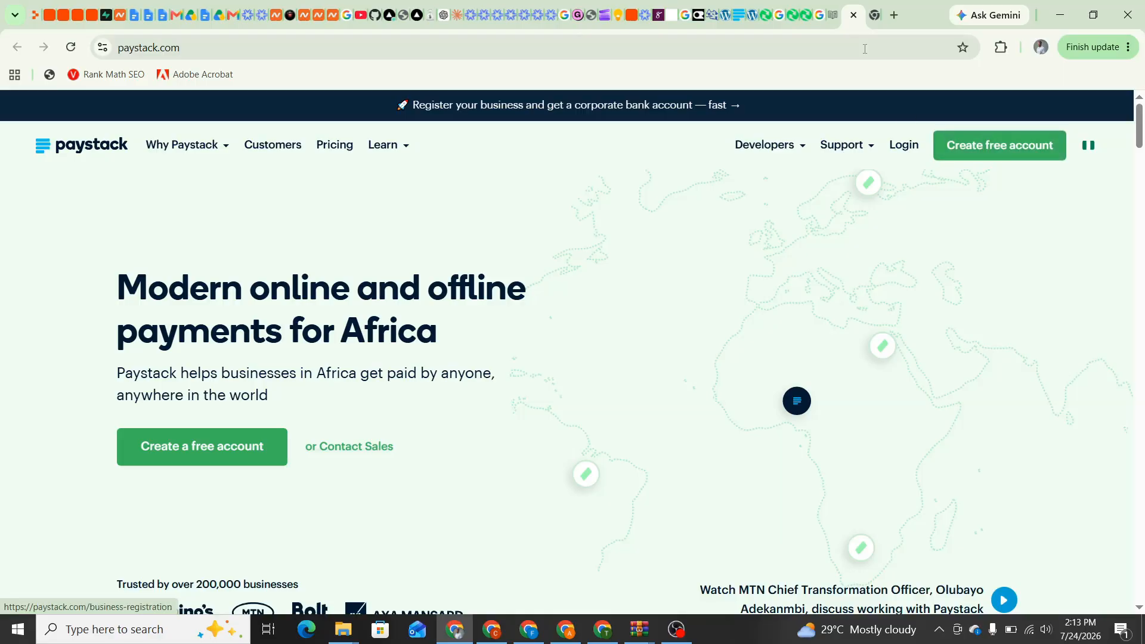
Log in from the Paystack homepage to reach the Live-mode dashboard
{"action": "mouse_move", "coordinate": [179, 145]}
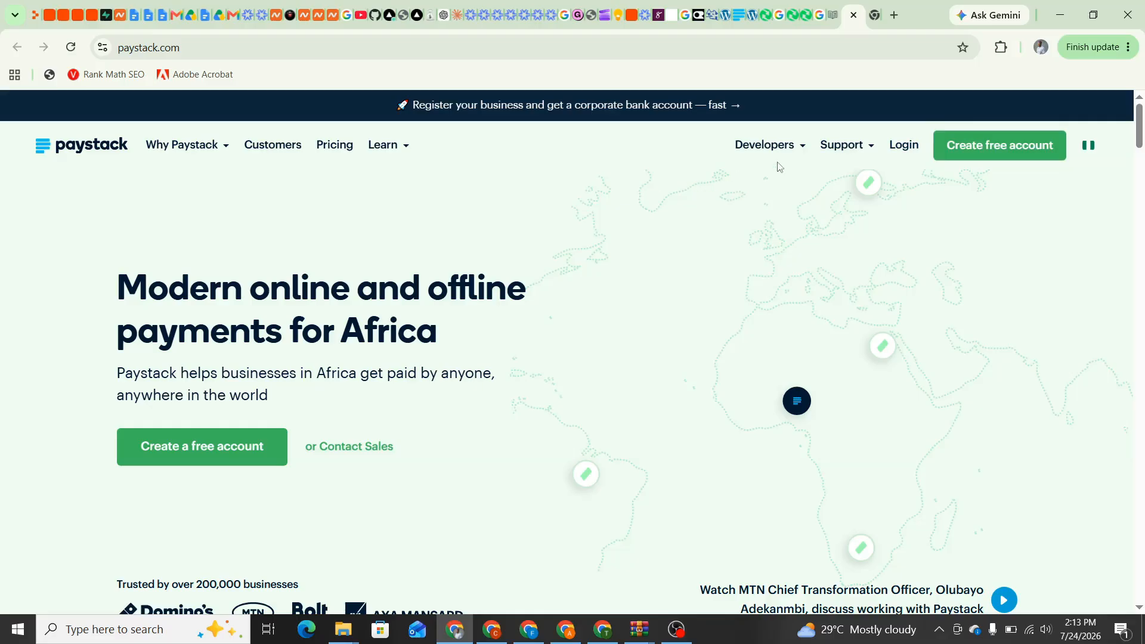
{"action": "left_click", "coordinate": [905, 145]}
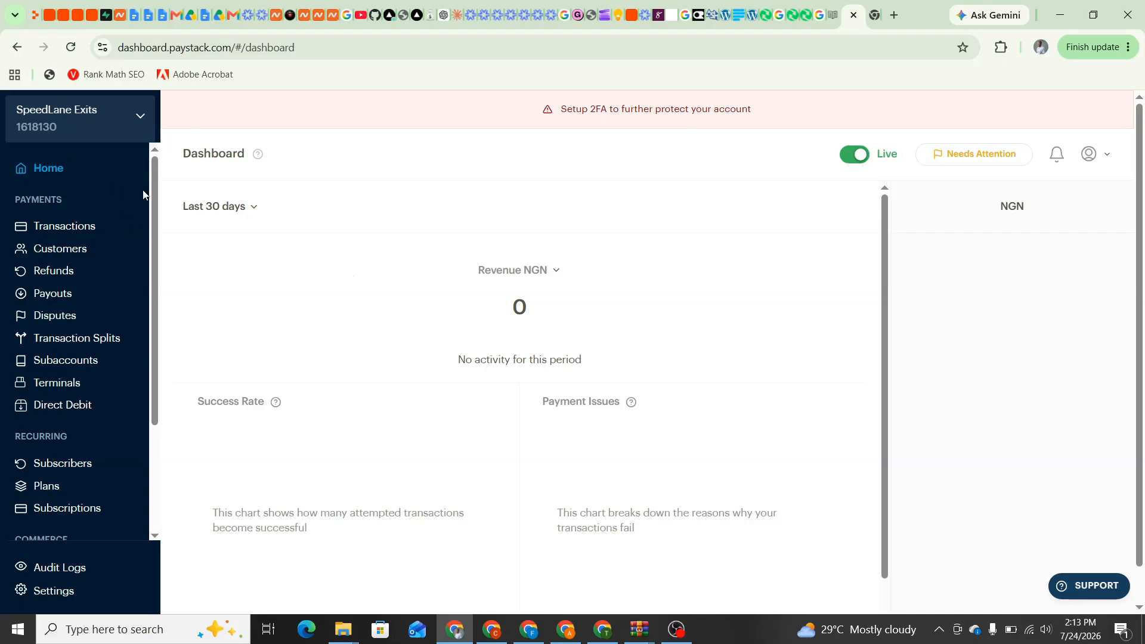
Scroll the sidebar down to Commerce and open the Storefronts list
{"action": "left_click_drag", "start_coordinate": [154, 215], "coordinate": [164, 319]}
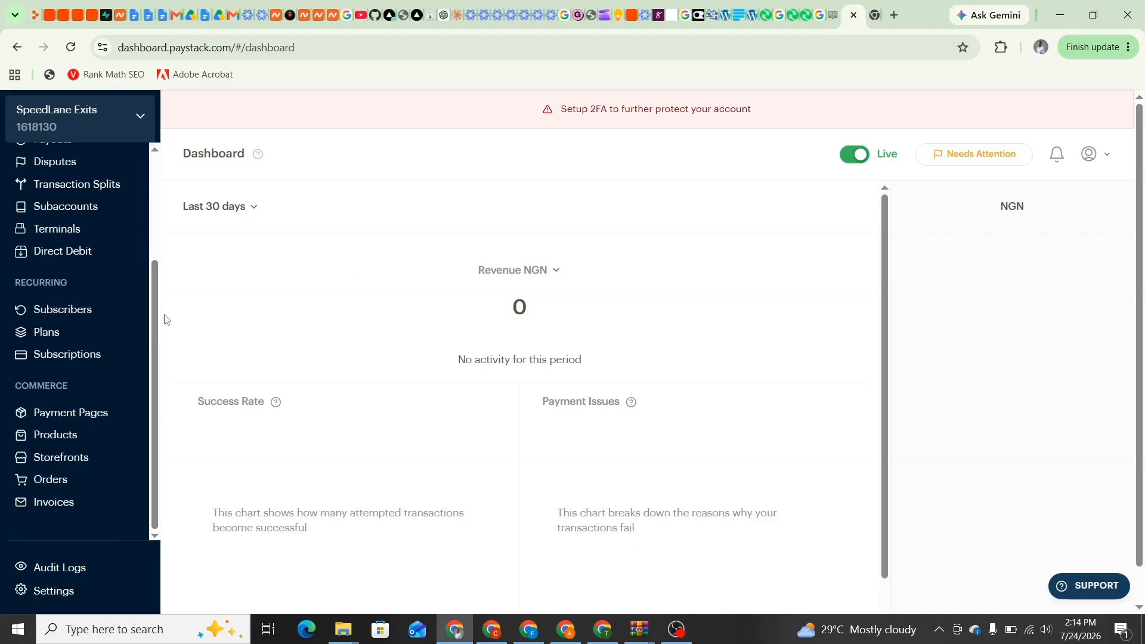
{"action": "left_click", "coordinate": [68, 461]}
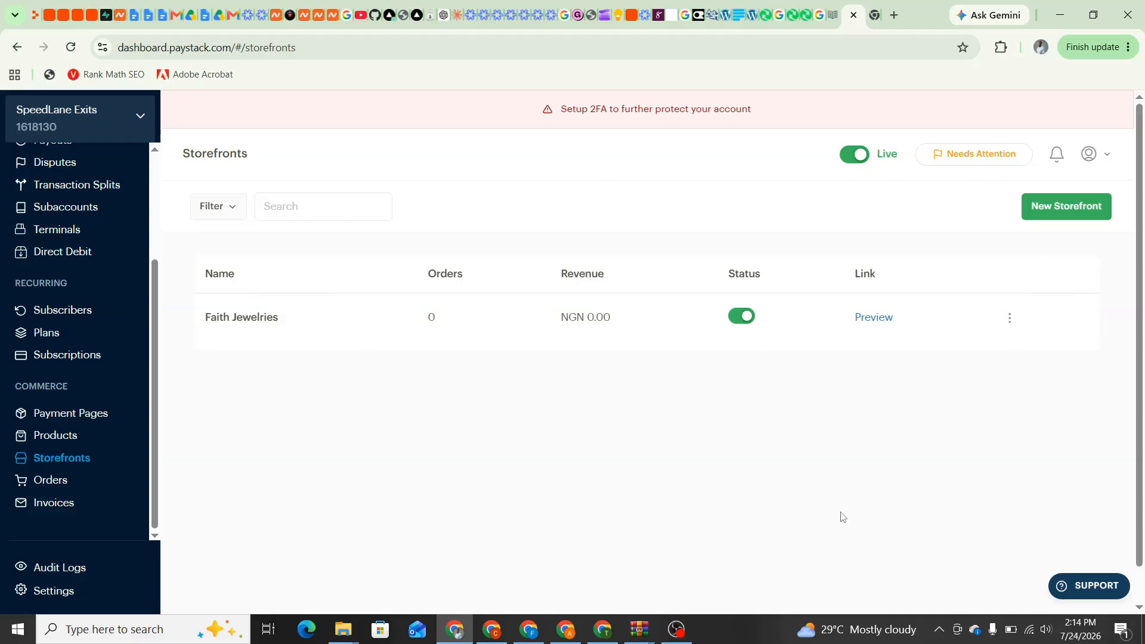
Start a new storefront named 'Castor Wears' with NGN as its currency
{"action": "left_click", "coordinate": [1049, 210]}
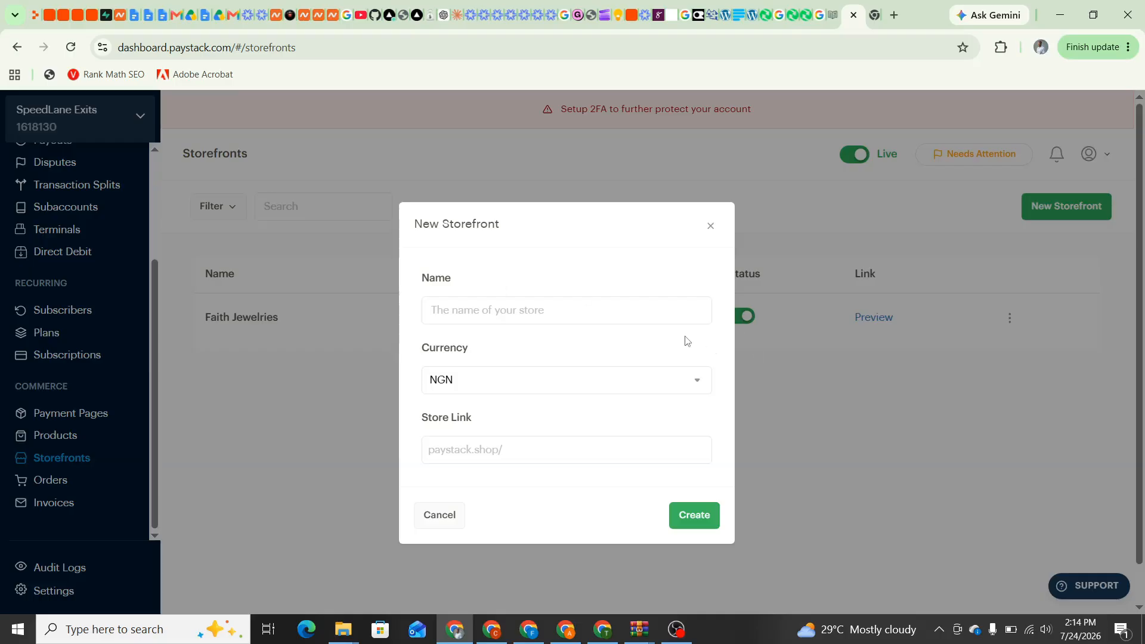
{"action": "left_click", "coordinate": [457, 315]}
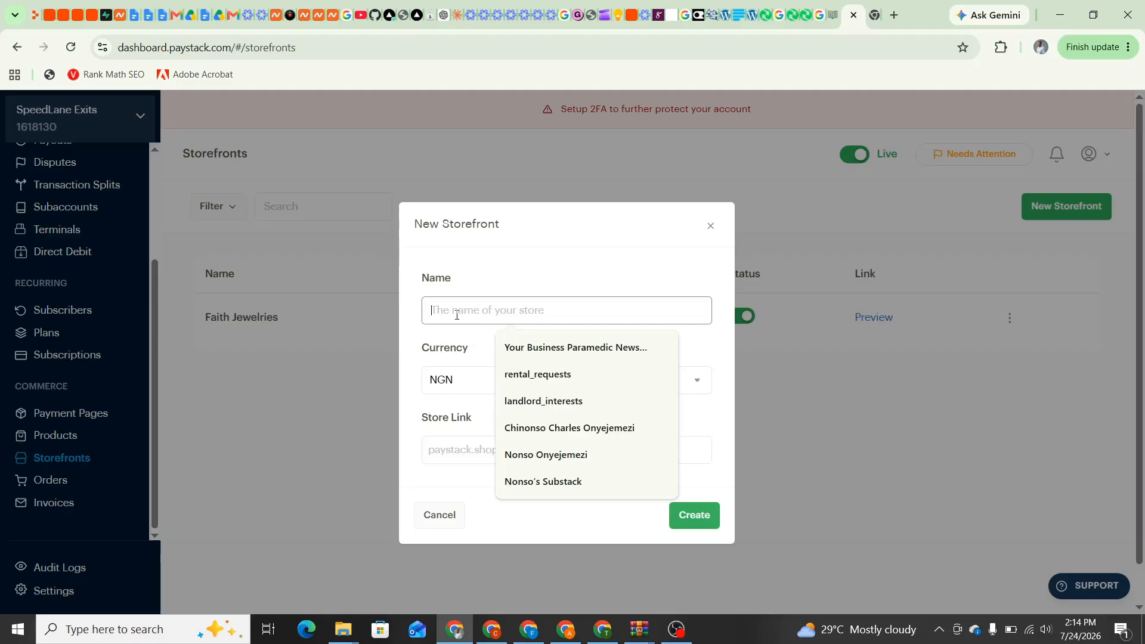
{"action": "type", "text": "Ch"}
{"action": "key", "text": "BackSpace"}
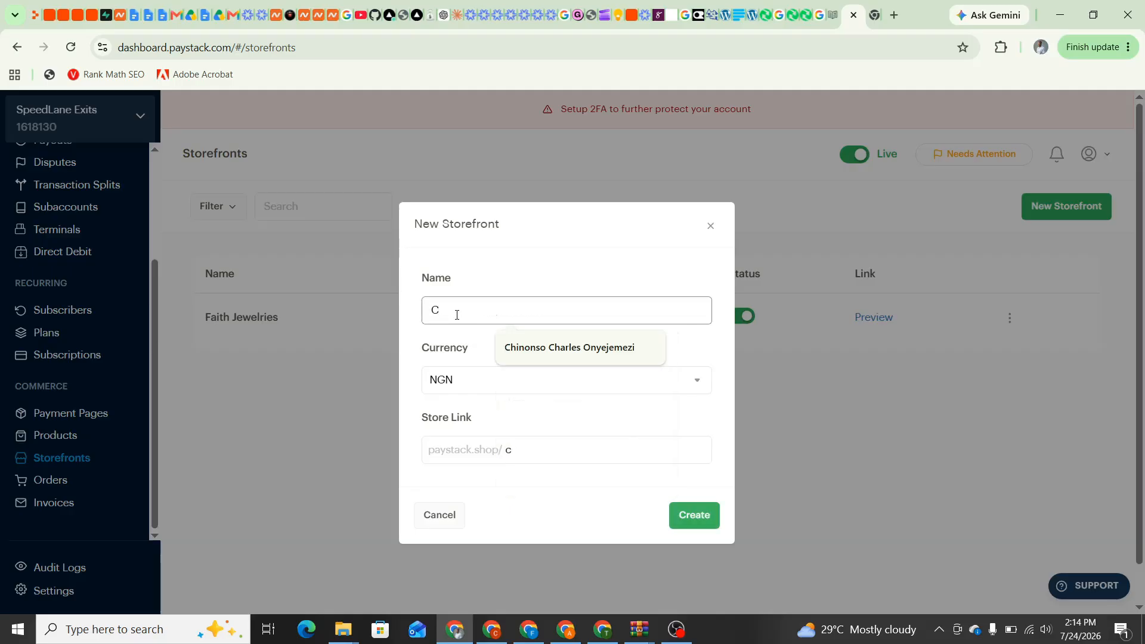
{"action": "type", "text": "astor"}
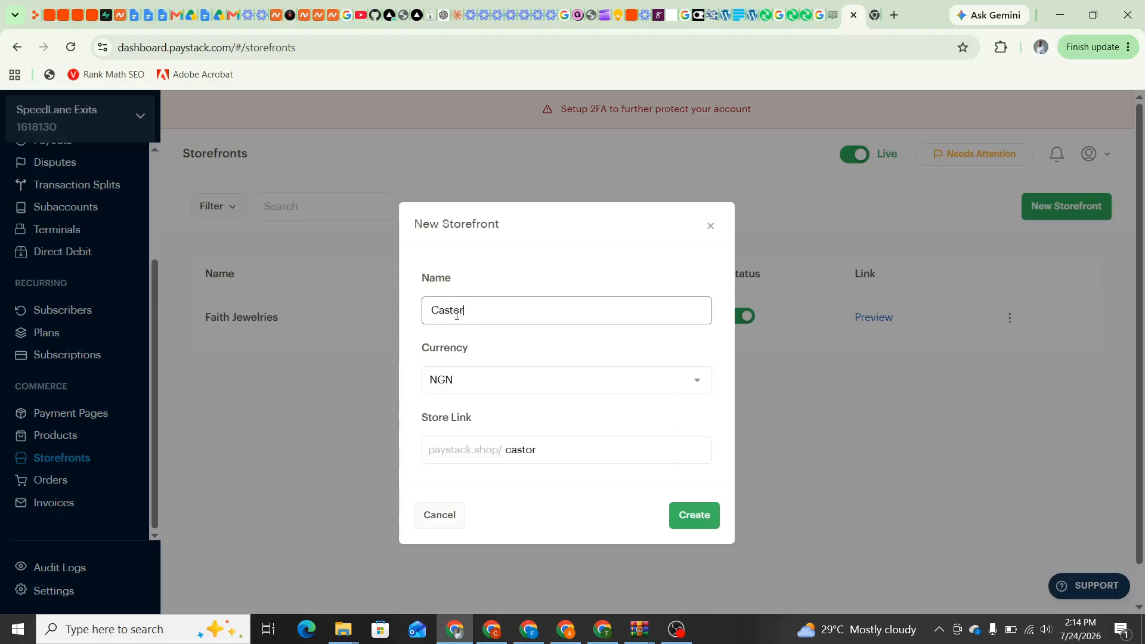
{"action": "type", "text": " Wears"}
{"action": "left_click", "coordinate": [469, 387]}
{"action": "left_click", "coordinate": [469, 387]}
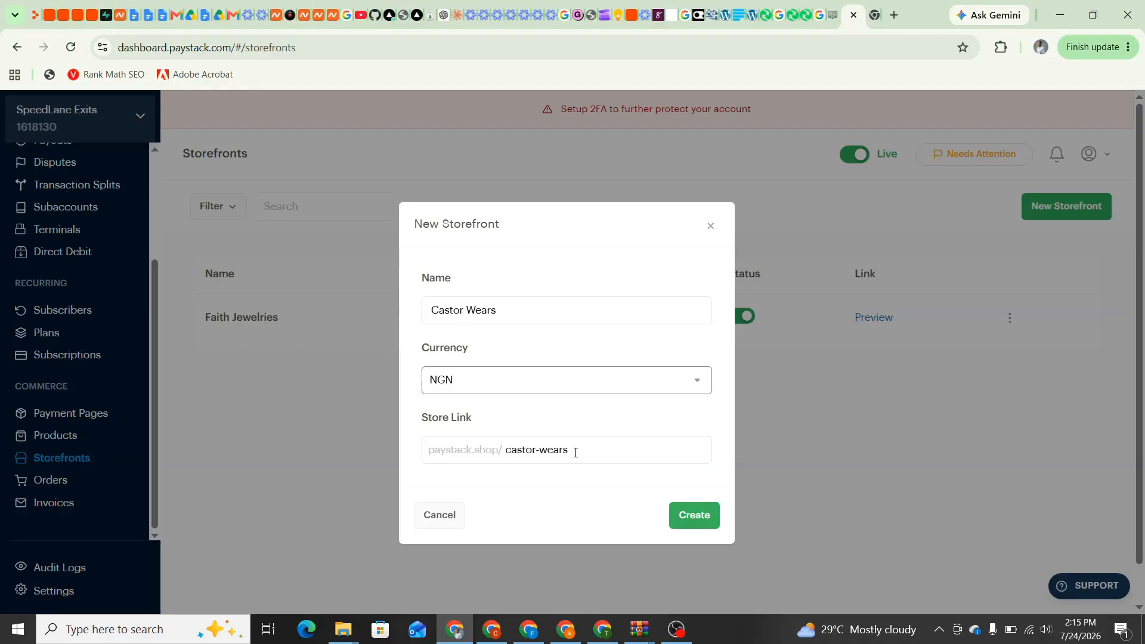
Change the store link to 'castorwears'
{"action": "left_click", "coordinate": [576, 453]}
{"action": "key", "text": "BackSpace"}
{"action": "key", "text": "BackSpace"}
{"action": "key", "text": "BackSpace"}
{"action": "key", "text": "BackSpace"}
{"action": "key", "text": "BackSpace"}
{"action": "key", "text": "BackSpace"}
{"action": "key", "text": "BackSpace"}
{"action": "key", "text": "BackSpace"}
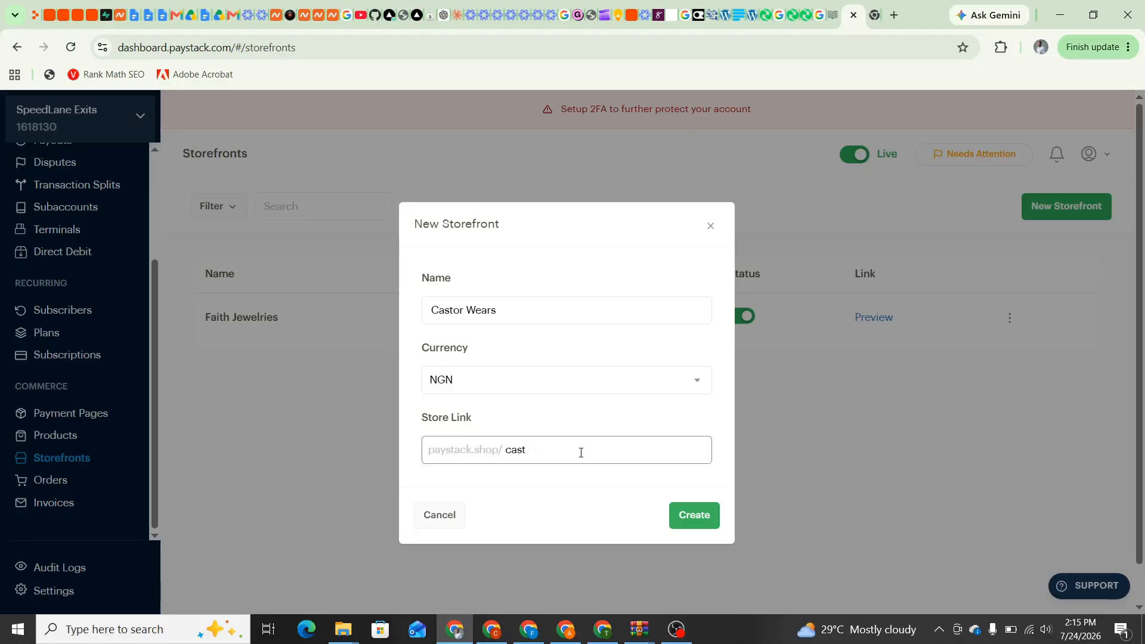
{"action": "key", "text": "BackSpace"}
{"action": "key", "text": "BackSpace"}
{"action": "key", "text": "BackSpace"}
{"action": "key", "text": "BackSpace"}
{"action": "type", "text": "castorfashion"}
{"action": "key", "text": "BackSpace"}
{"action": "key", "text": "BackSpace"}
{"action": "key", "text": "BackSpace"}
{"action": "key", "text": "BackSpace"}
{"action": "key", "text": "BackSpace"}
{"action": "type", "text": "wea"}
Create Castor Wears, leave Brando Perfume unselected, and start a blank new product
{"action": "left_click", "coordinate": [683, 516]}
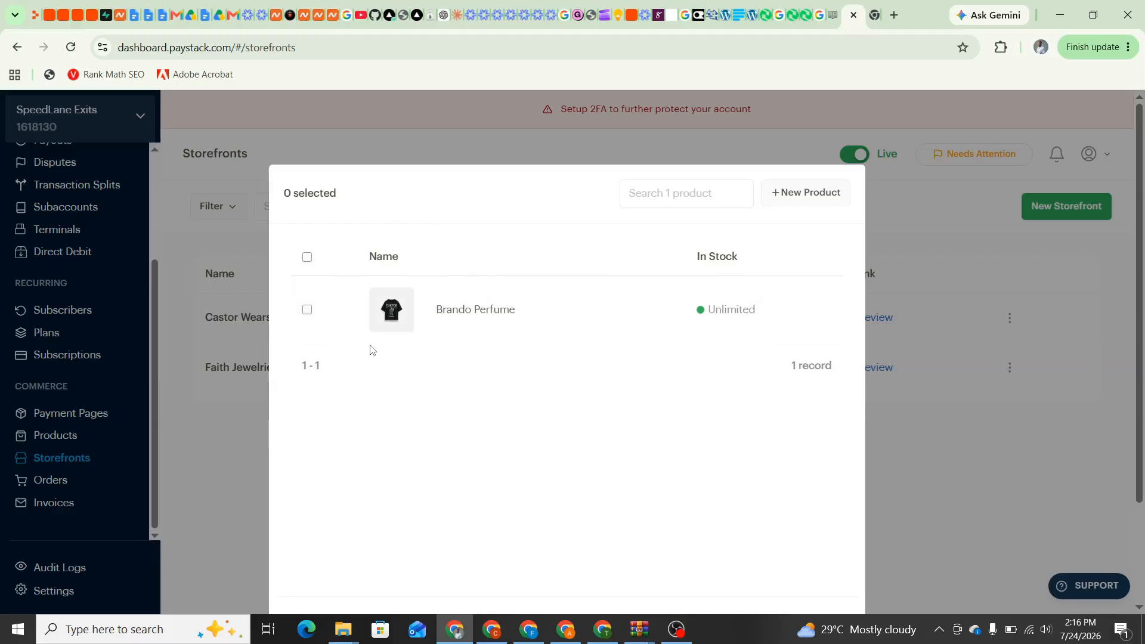
{"action": "left_click", "coordinate": [308, 311]}
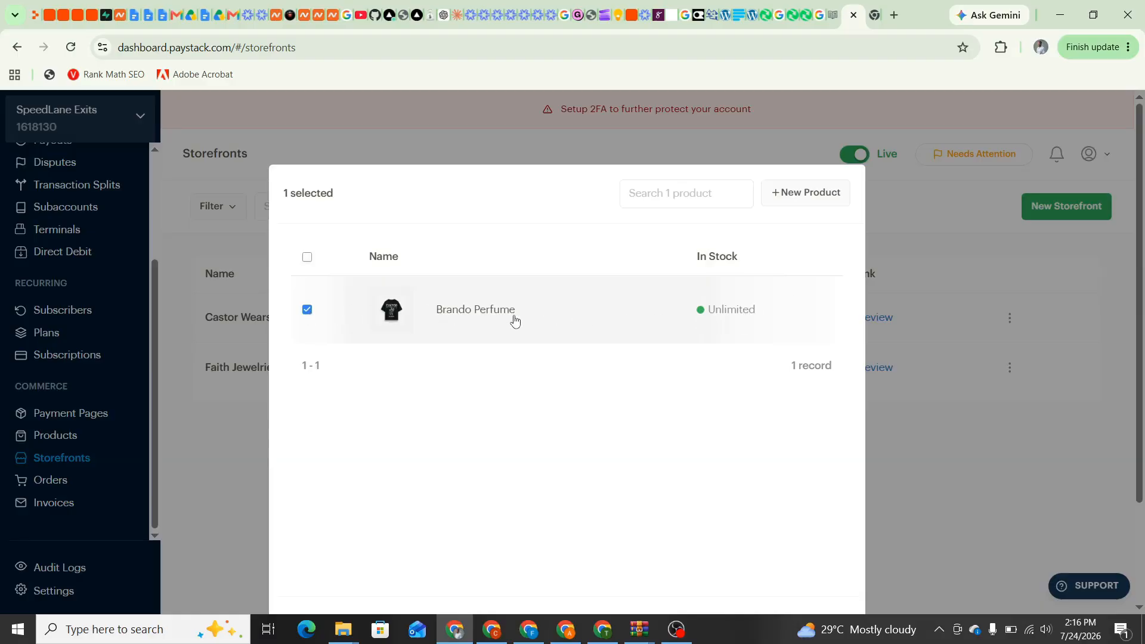
{"action": "left_click", "coordinate": [307, 311]}
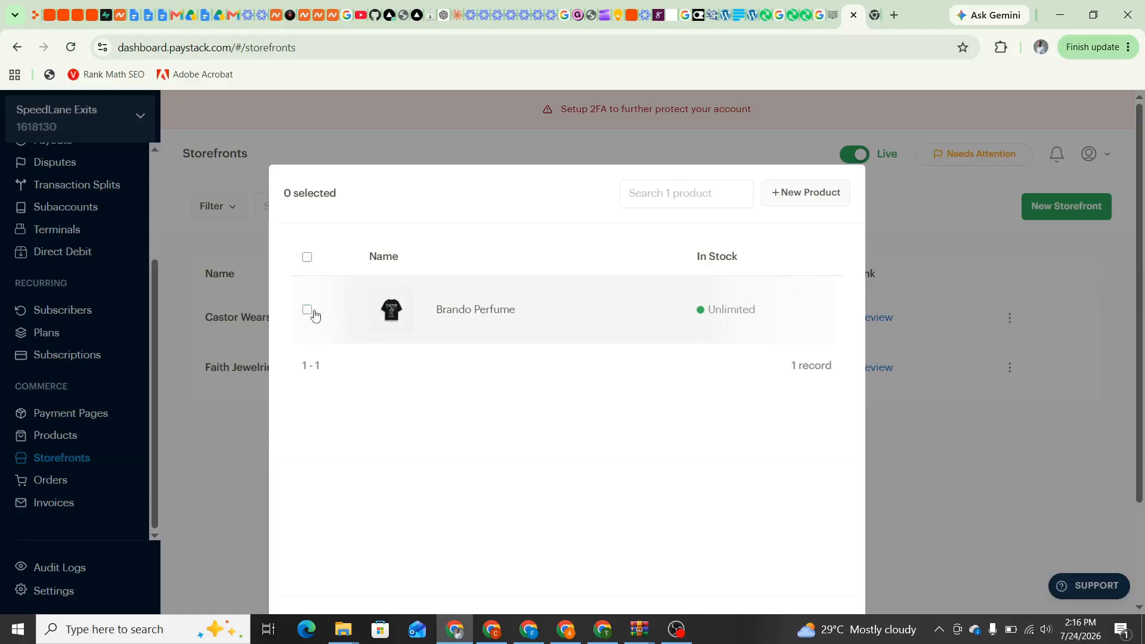
{"action": "left_click", "coordinate": [804, 198]}
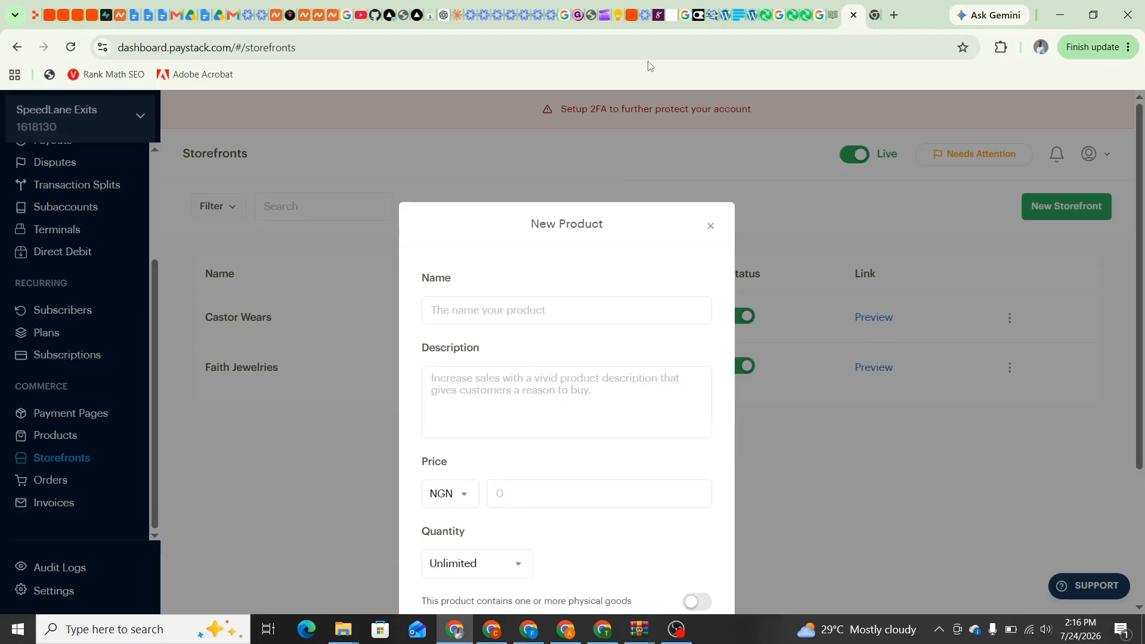
Copy 'Cultured Steeze T-shirt' from the Google Keep note into the product Name field
{"action": "left_click", "coordinate": [620, 15]}
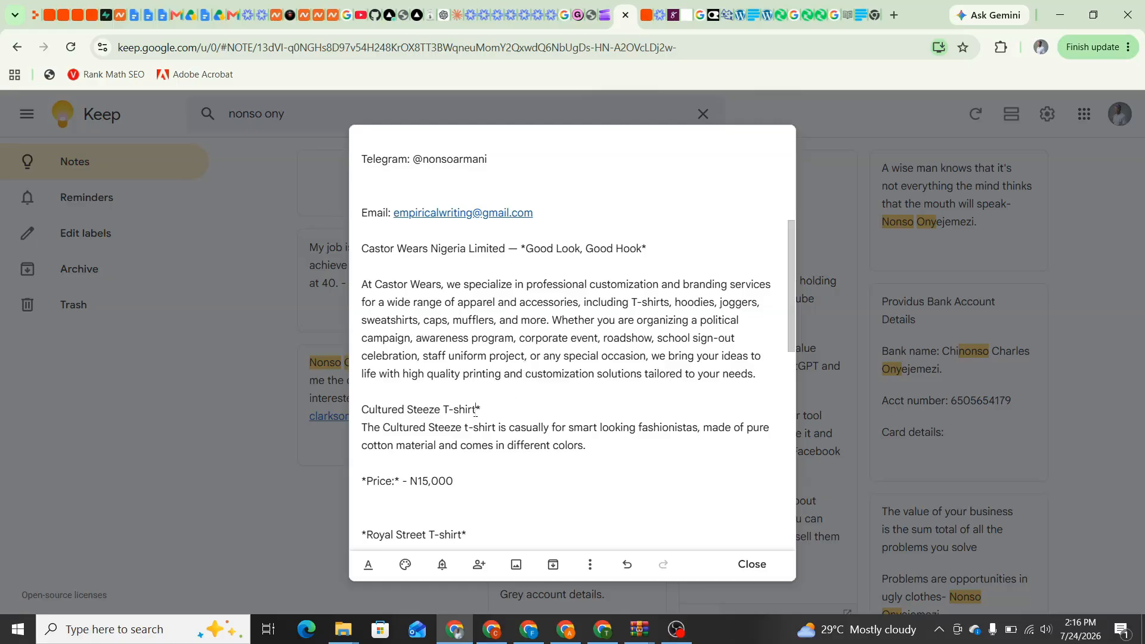
{"action": "left_click_drag", "start_coordinate": [477, 410], "coordinate": [364, 411]}
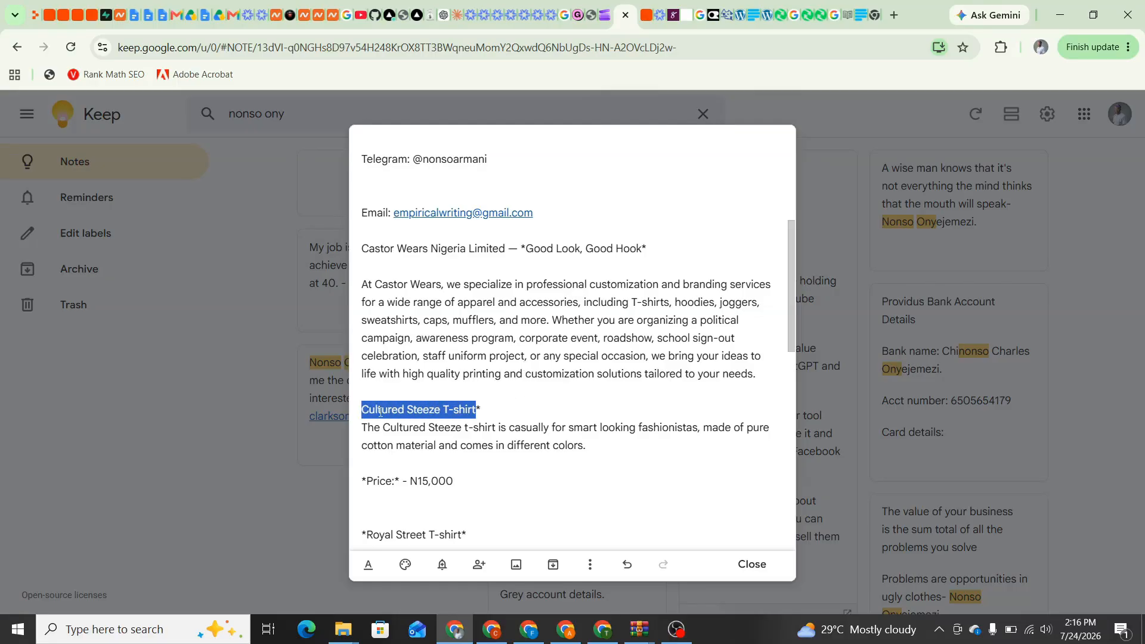
{"action": "right_click", "coordinate": [381, 411]}
{"action": "left_click", "coordinate": [475, 306]}
{"action": "left_click", "coordinate": [864, 19]}
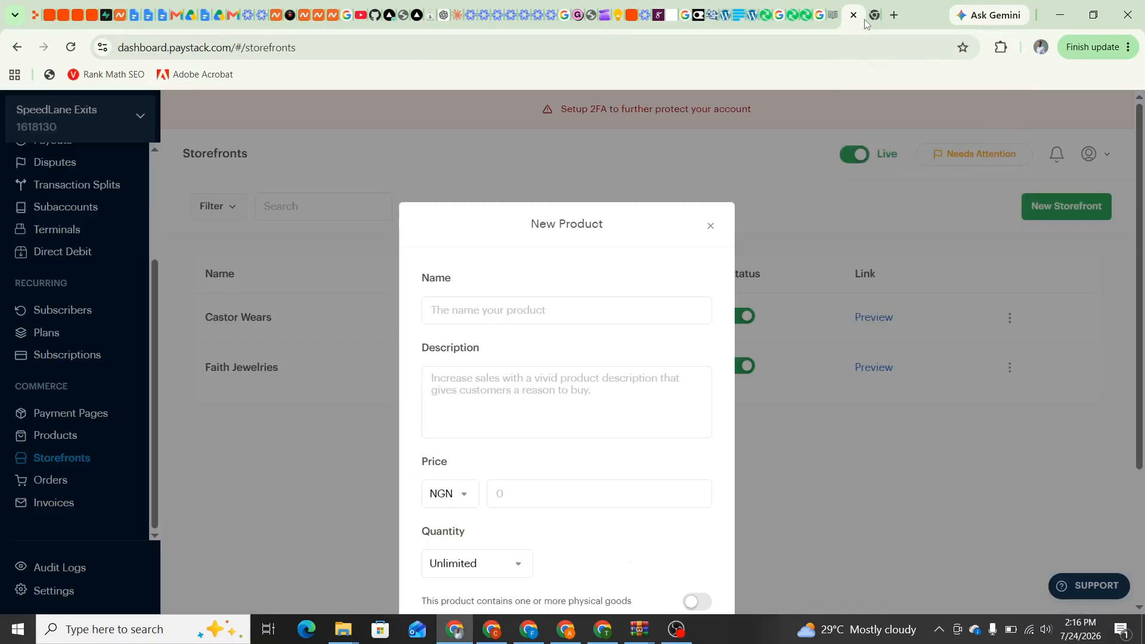
{"action": "right_click", "coordinate": [452, 312]}
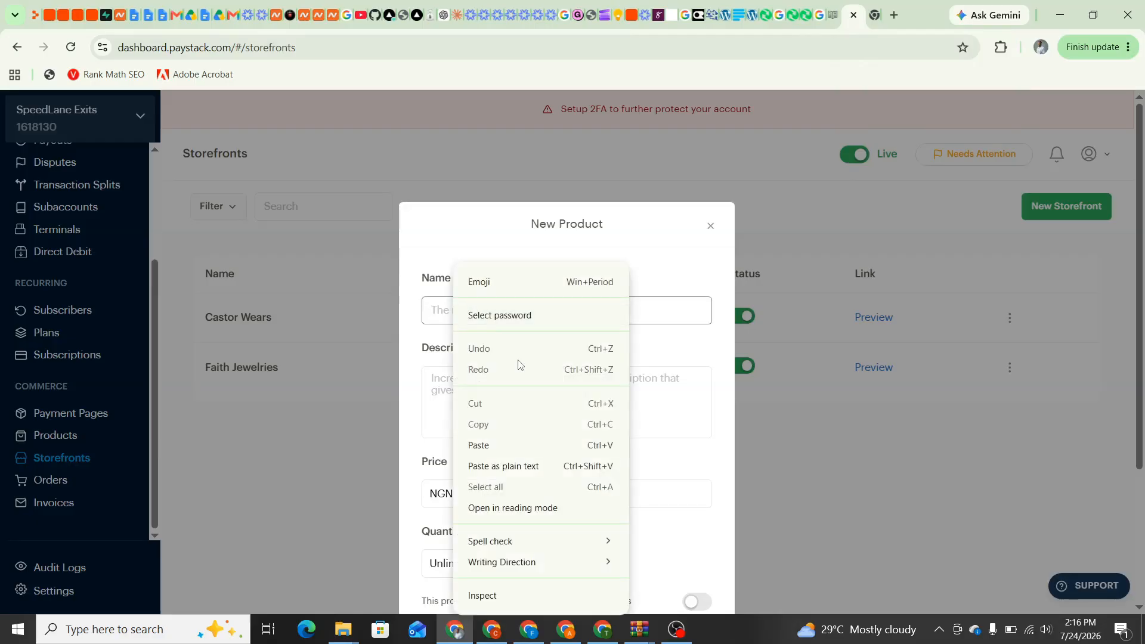
{"action": "left_click", "coordinate": [509, 446]}
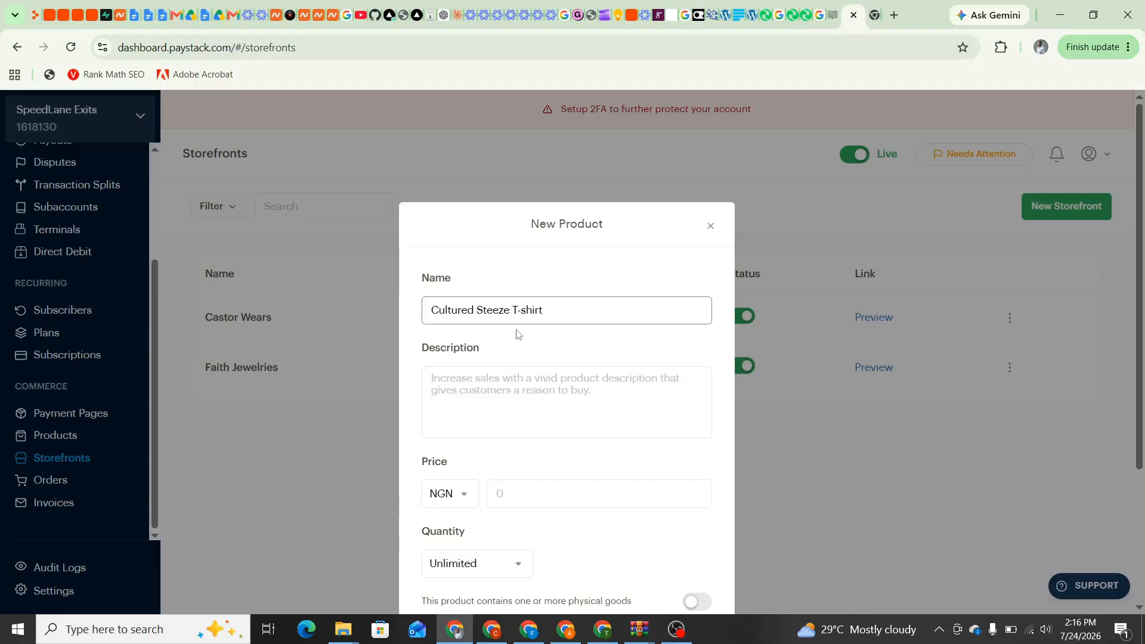
Paste the cotton T-shirt description from the note as plain text and check its price there
{"action": "left_click", "coordinate": [440, 374]}
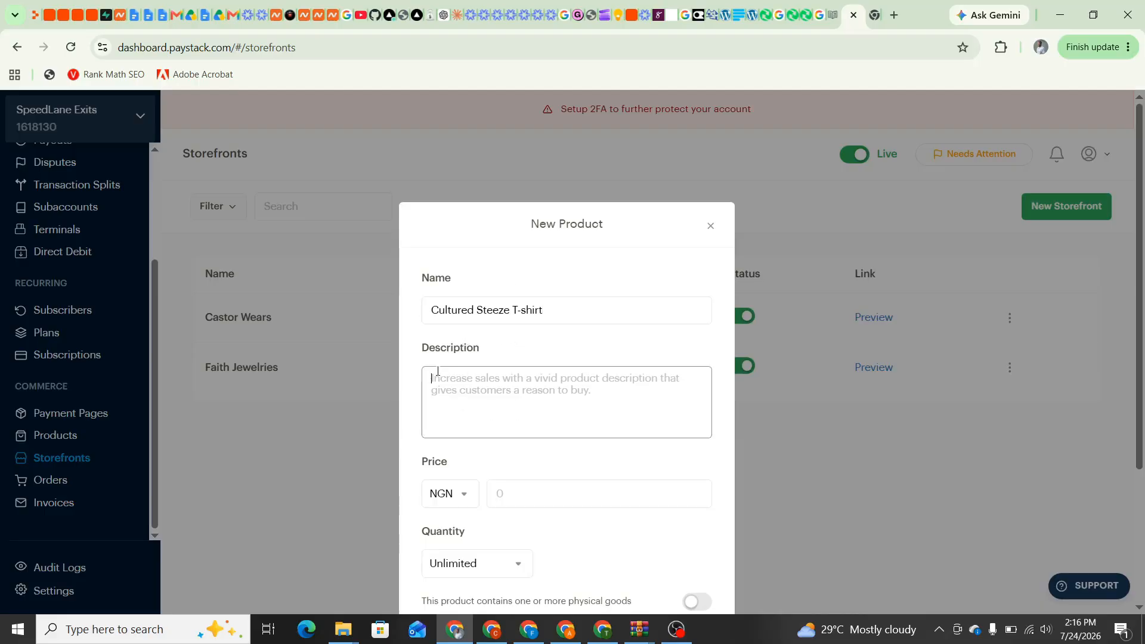
{"action": "left_click", "coordinate": [610, 16]}
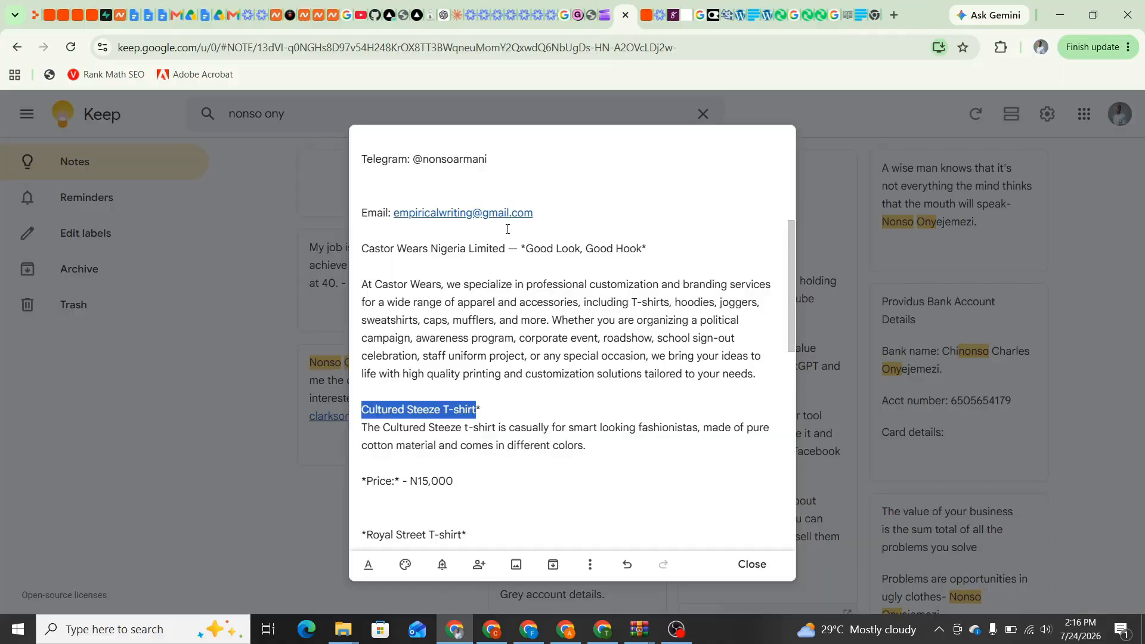
{"action": "left_click_drag", "start_coordinate": [598, 448], "coordinate": [370, 433]}
{"action": "right_click", "coordinate": [370, 434]}
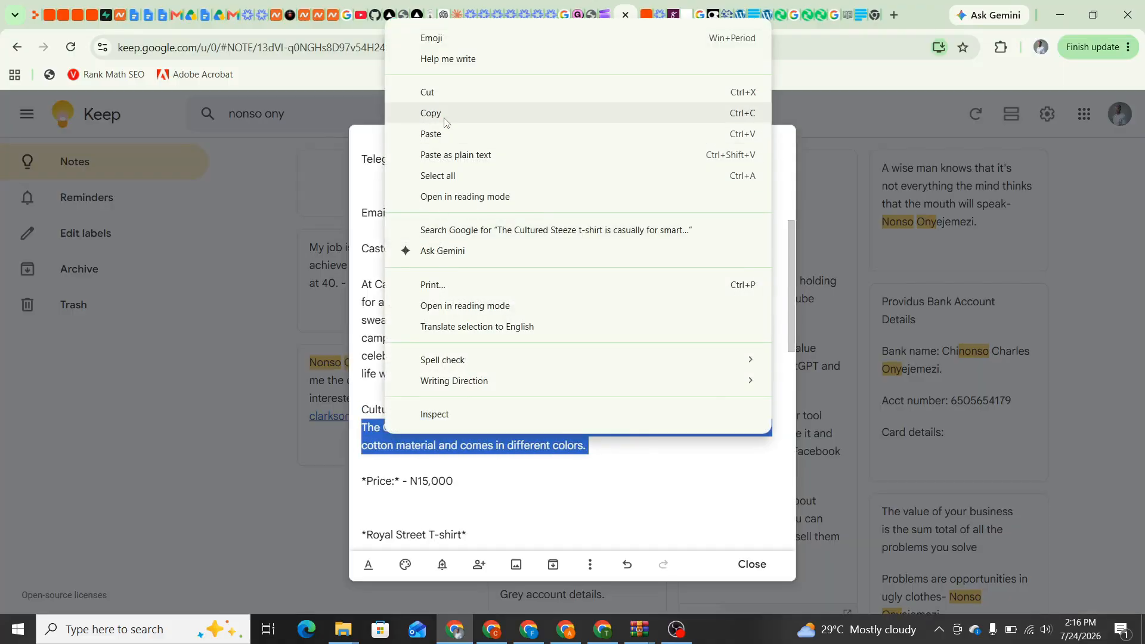
{"action": "left_click", "coordinate": [707, 111]}
{"action": "left_click", "coordinate": [861, 15]}
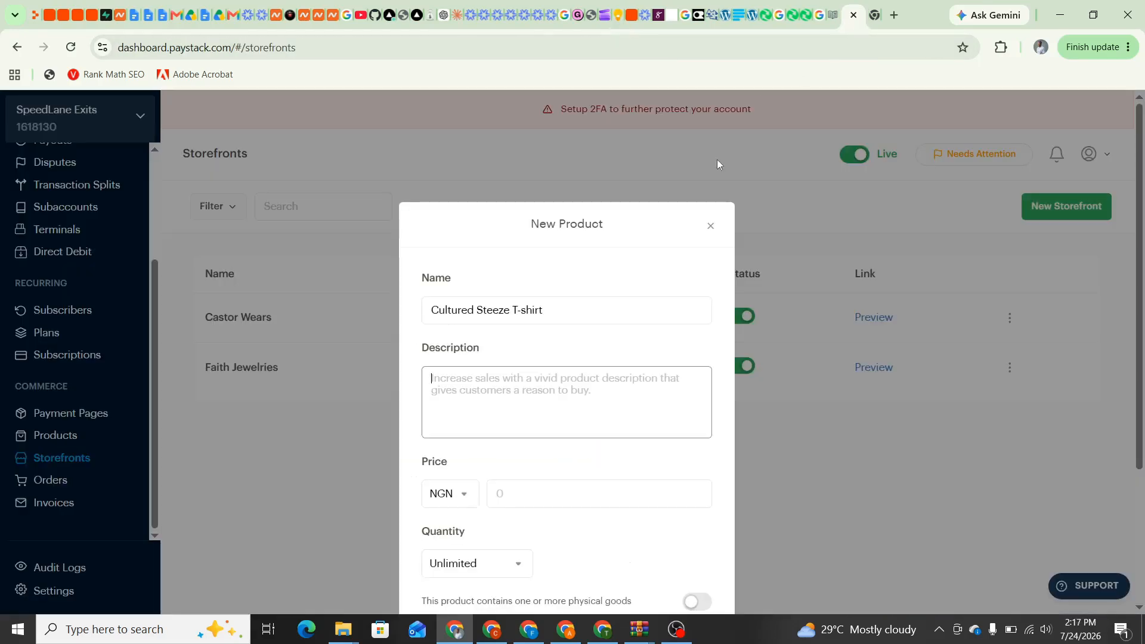
{"action": "right_click", "coordinate": [475, 388]}
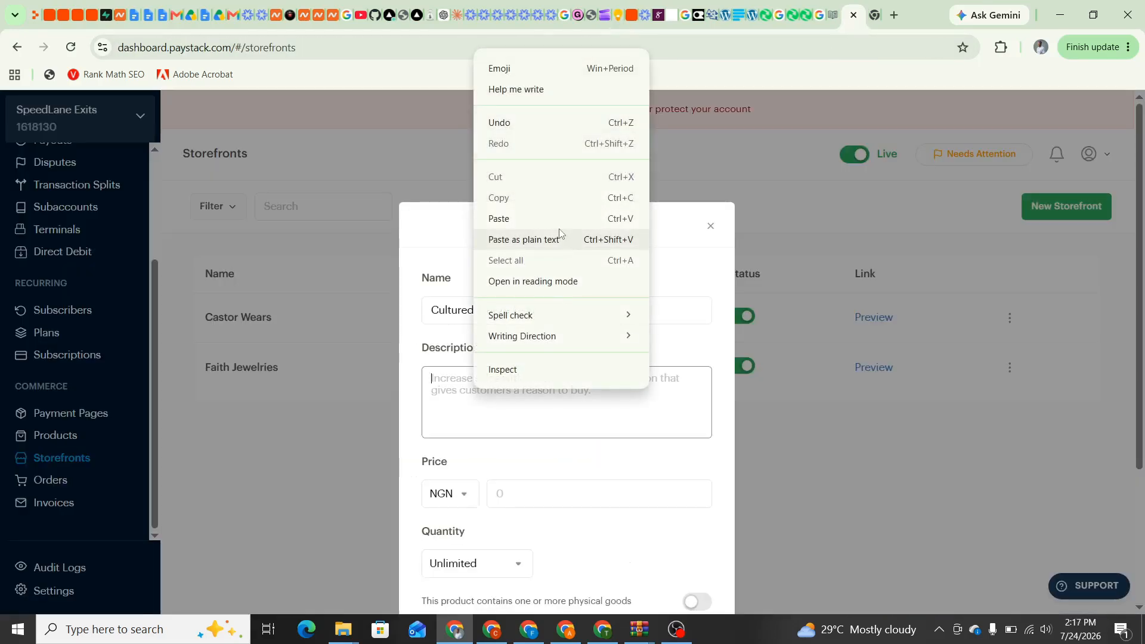
{"action": "left_click", "coordinate": [545, 237]}
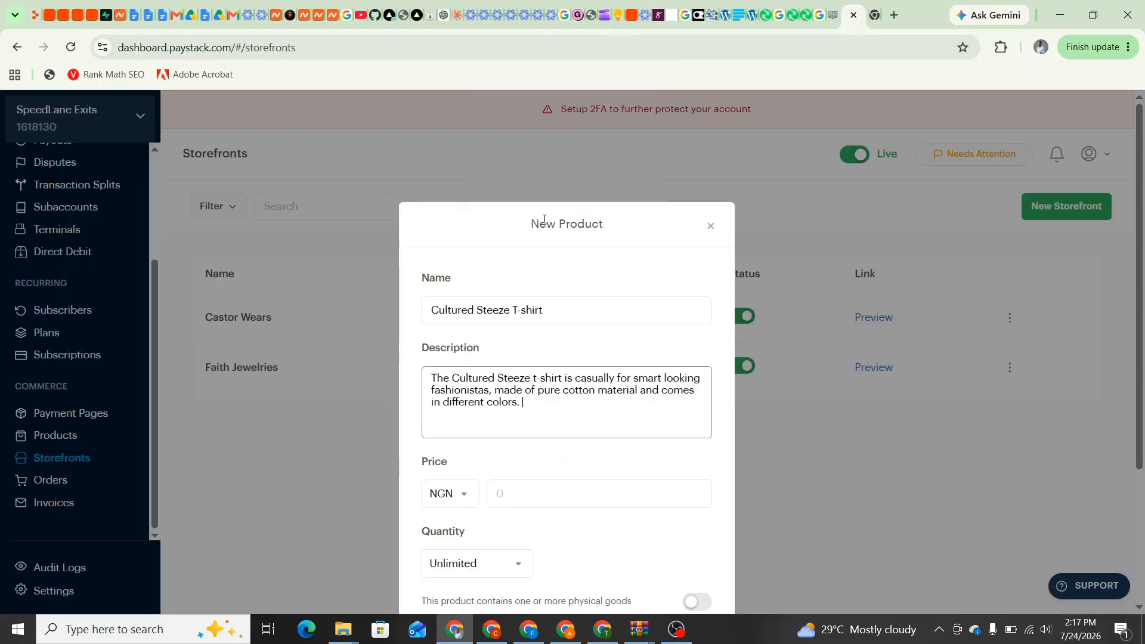
{"action": "left_click", "coordinate": [511, 493]}
{"action": "left_click", "coordinate": [618, 15]}
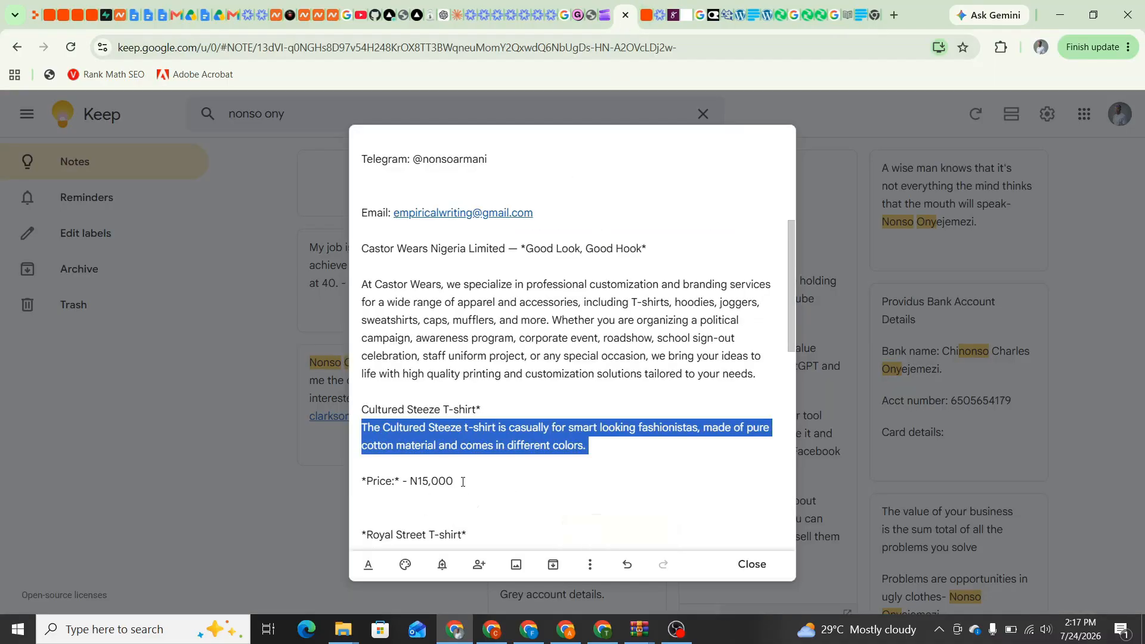
{"action": "left_click", "coordinate": [873, 16]}
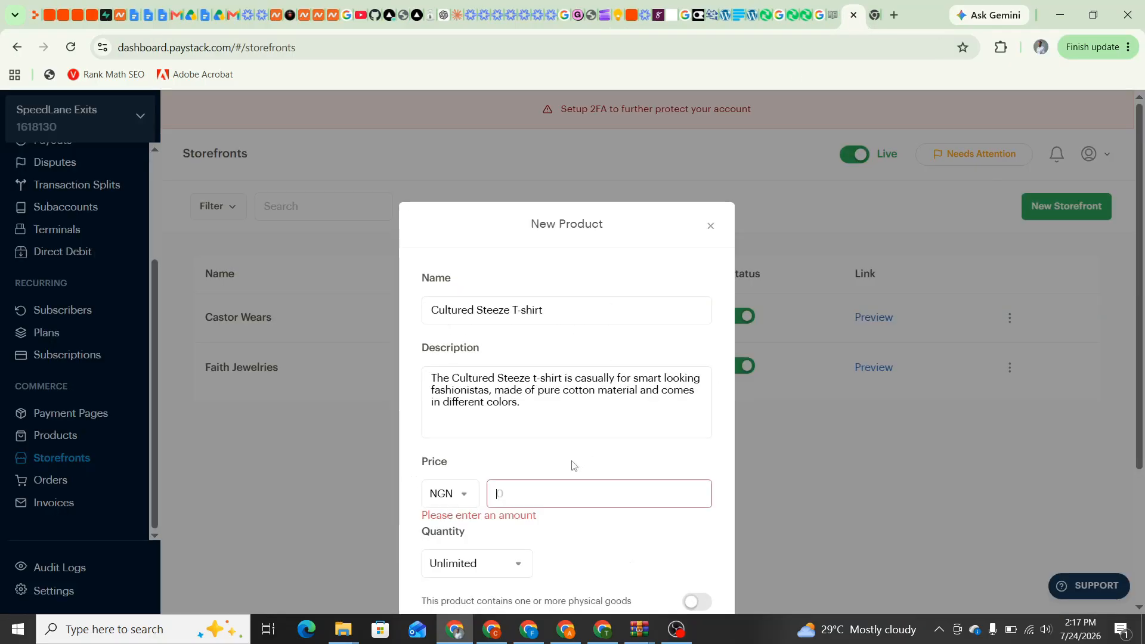
Set the T-shirt's price to NGN 15,000
{"action": "type", "text": "159"}
{"action": "key", "text": "BackSpace"}
{"action": "type", "text": "0000"}
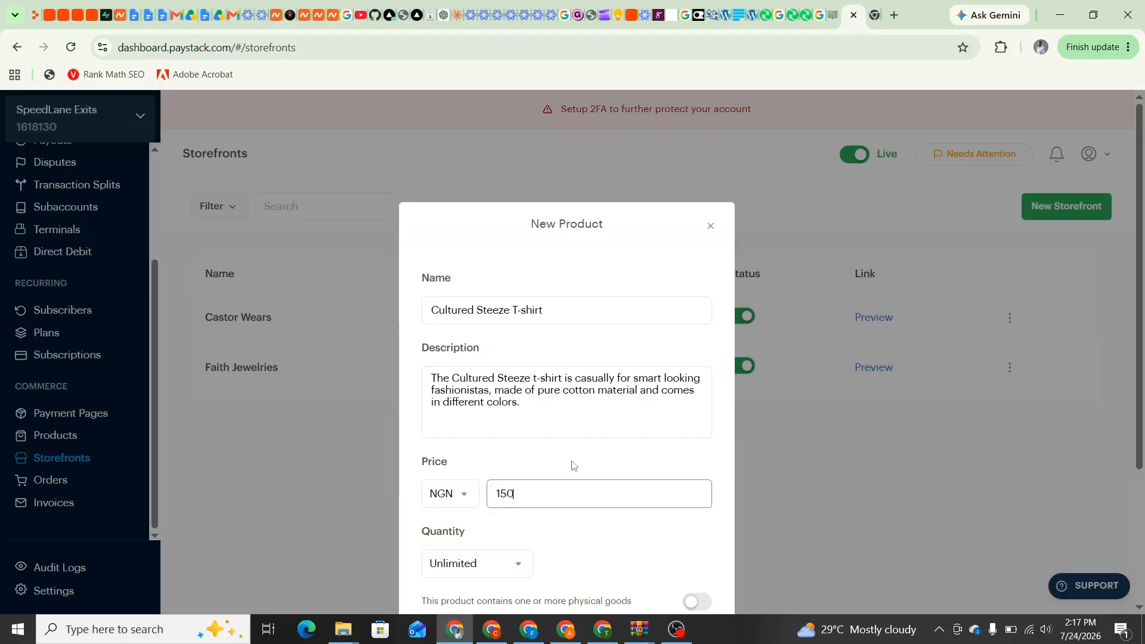
{"action": "key", "text": "BackSpace"}
{"action": "scroll", "coordinate": [543, 535], "scroll_direction": "down", "scroll_amount": 1}
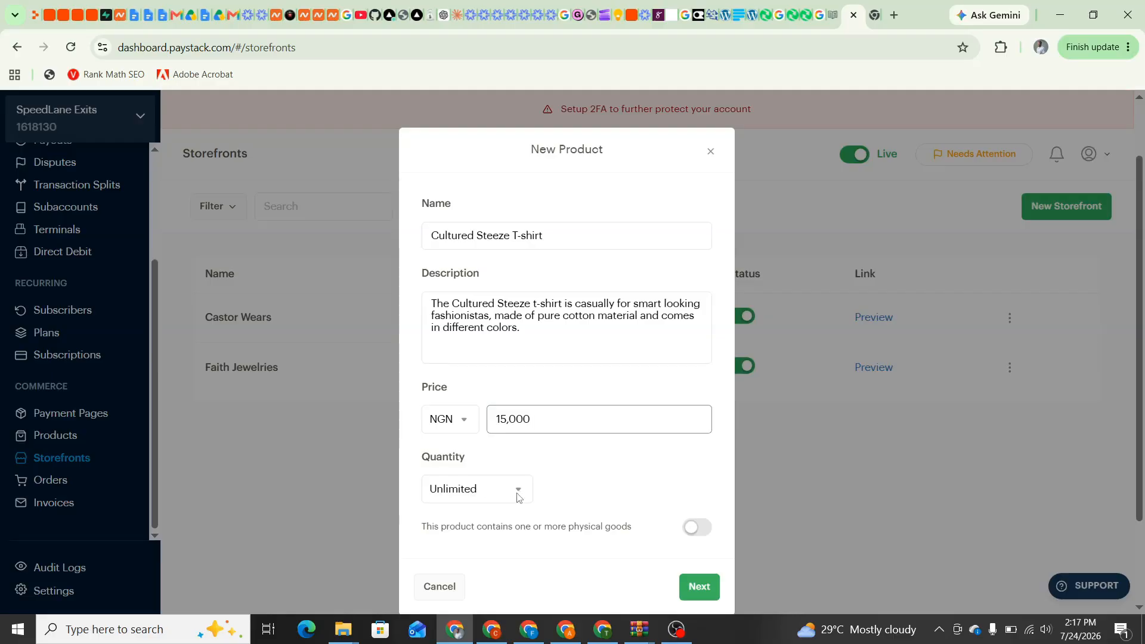
Limit stock to 10, mark it as physical goods, and continue to media upload
{"action": "left_click", "coordinate": [499, 497]}
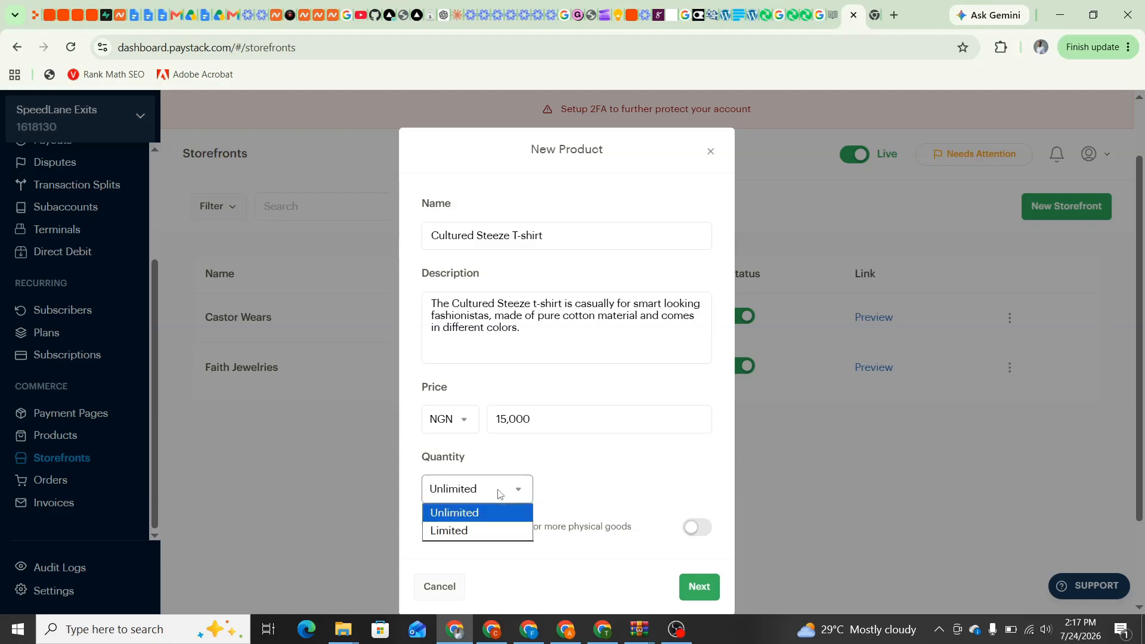
{"action": "left_click", "coordinate": [478, 537]}
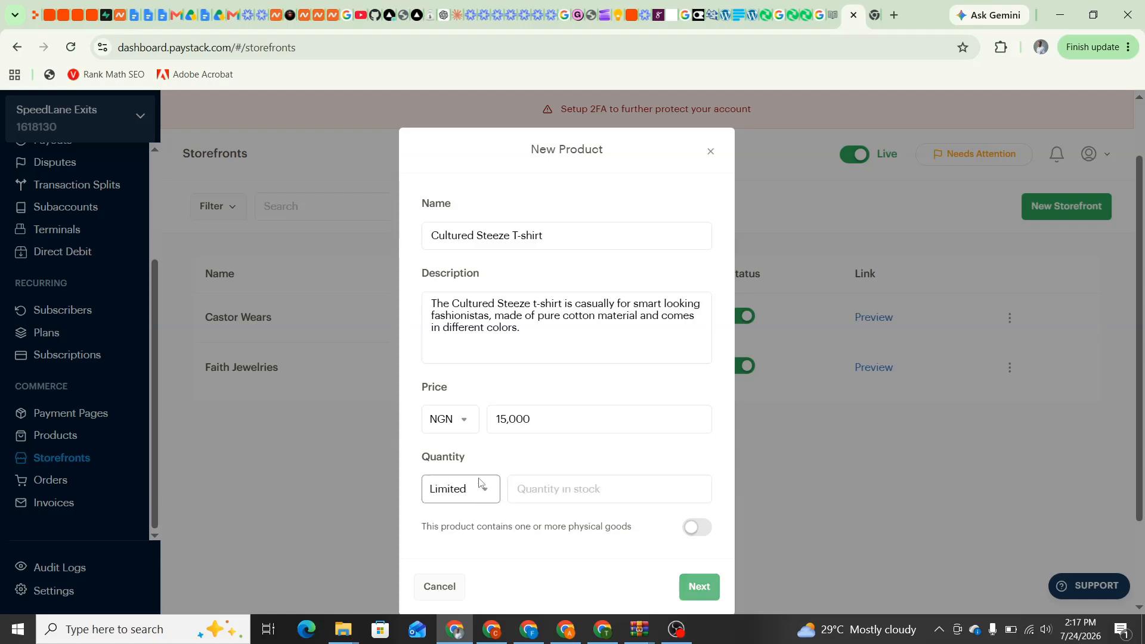
{"action": "left_click", "coordinate": [533, 487]}
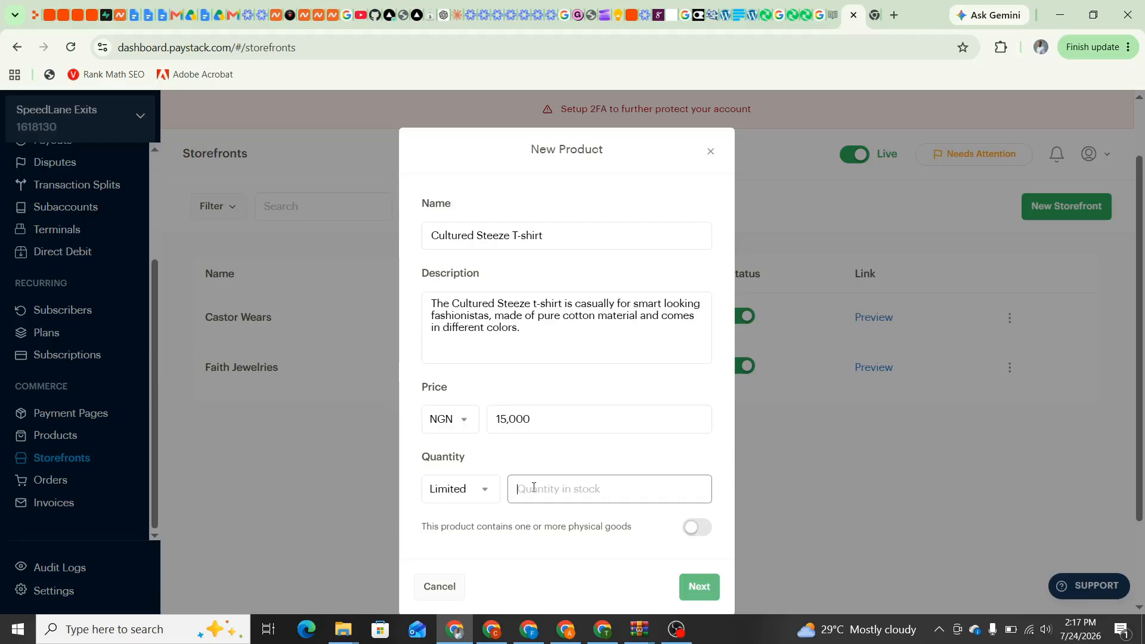
{"action": "type", "text": "10"}
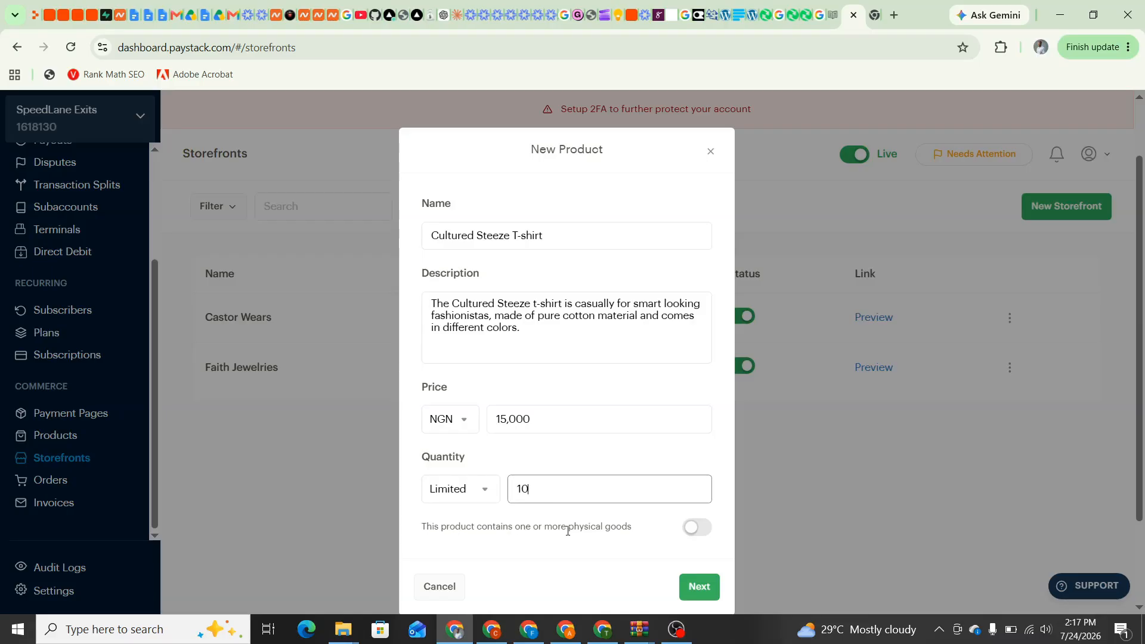
{"action": "left_click", "coordinate": [703, 532]}
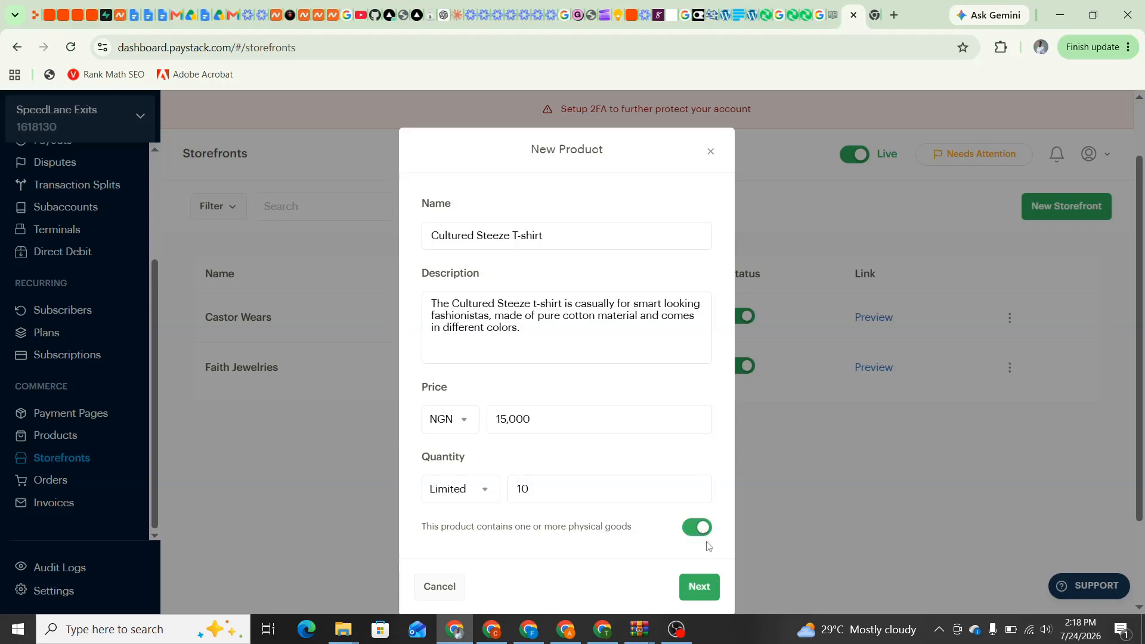
{"action": "left_click", "coordinate": [710, 592]}
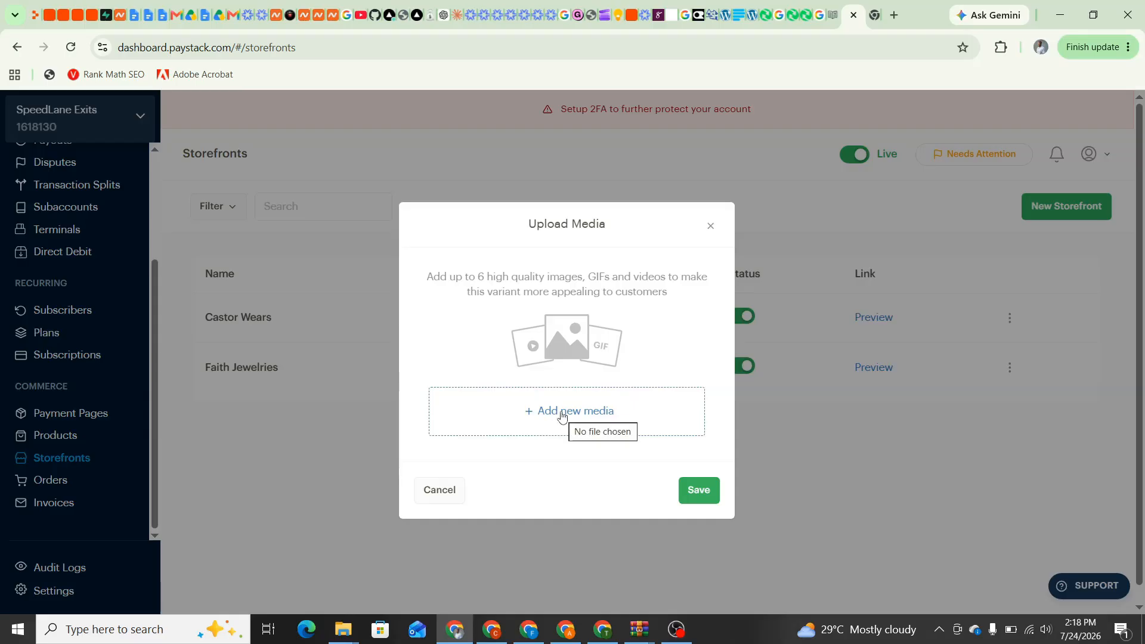
Upload the black tee photo IMG-20260715-WA0016 from Downloads
{"action": "left_click", "coordinate": [560, 414]}
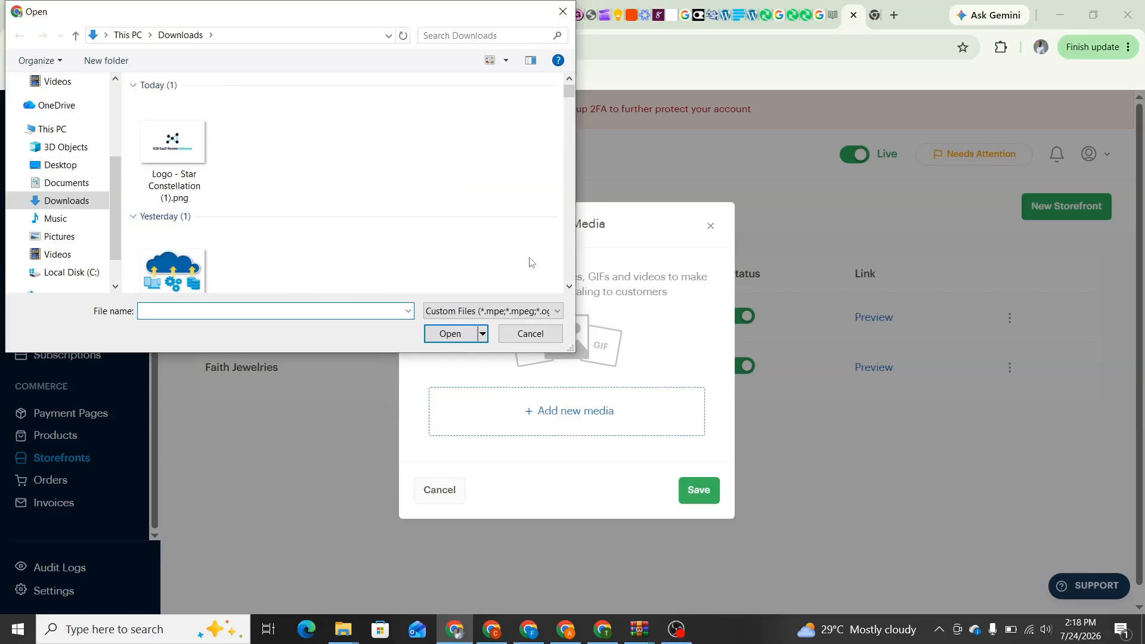
{"action": "scroll", "coordinate": [570, 289], "scroll_direction": "down", "scroll_amount": 5}
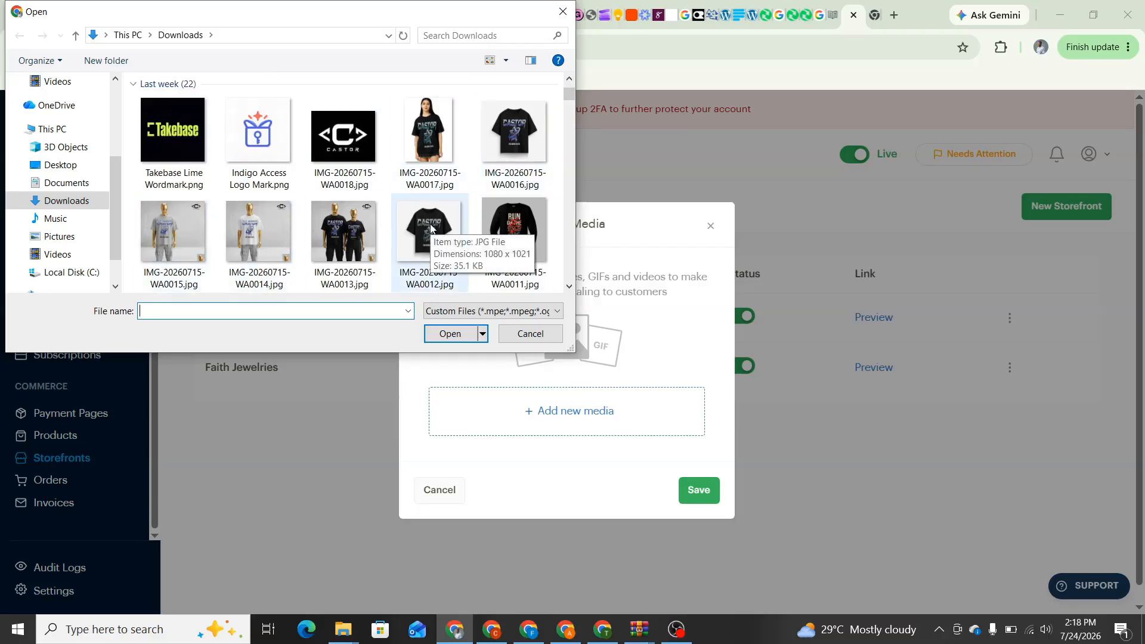
{"action": "left_click", "coordinate": [431, 228]}
{"action": "left_click", "coordinate": [543, 143]}
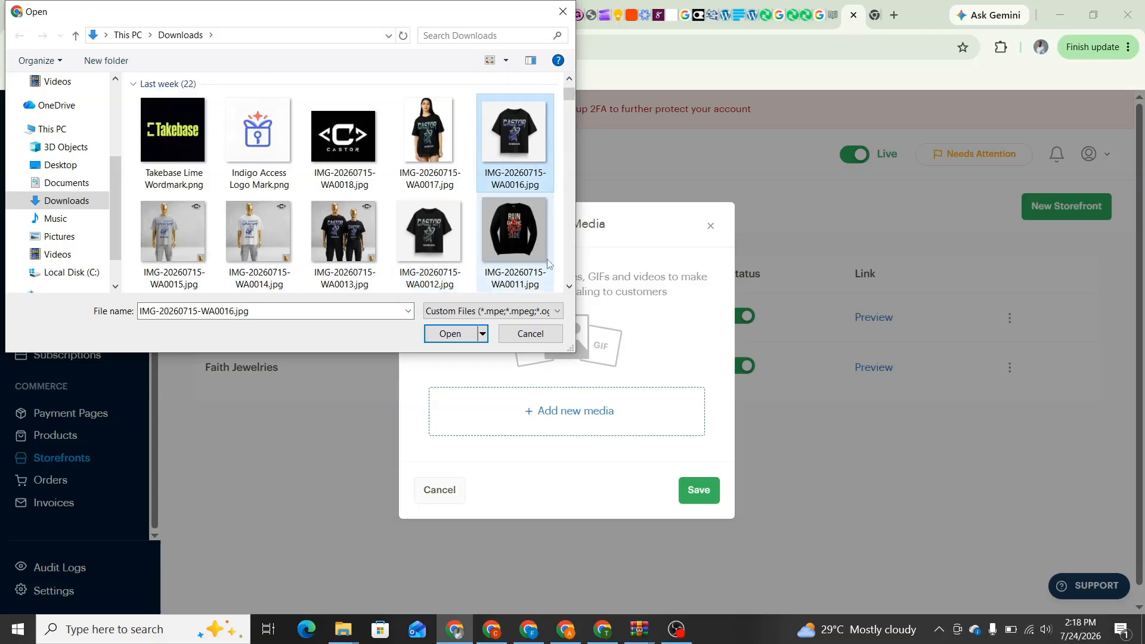
{"action": "left_click", "coordinate": [448, 334]}
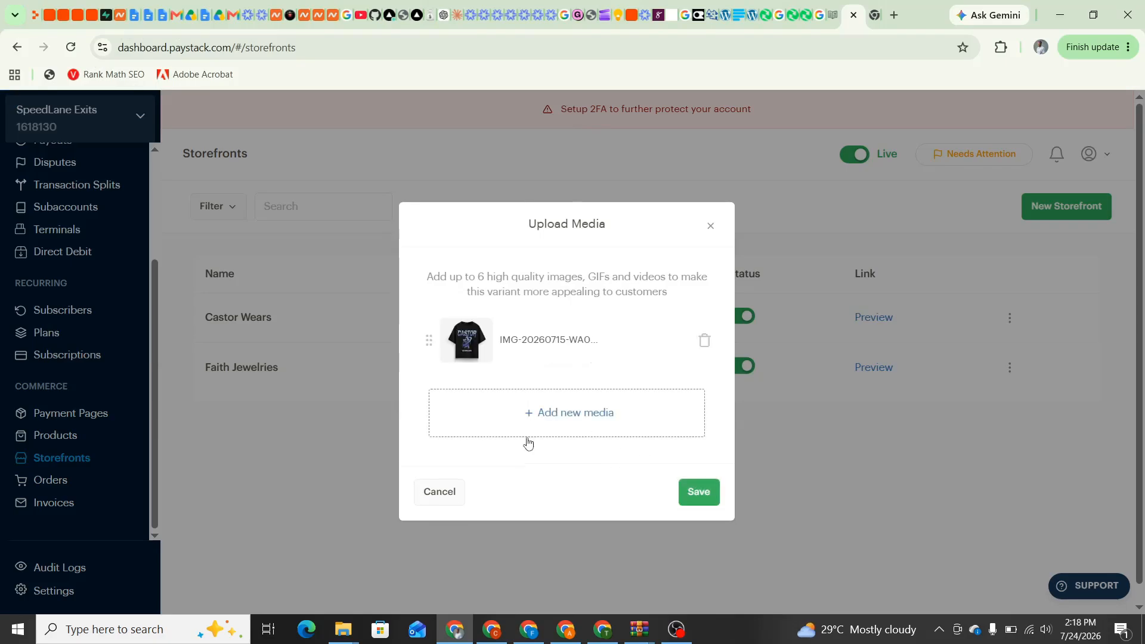
Add the black long-sleeve shirt photo WA0011 as the second image
{"action": "left_click", "coordinate": [536, 415]}
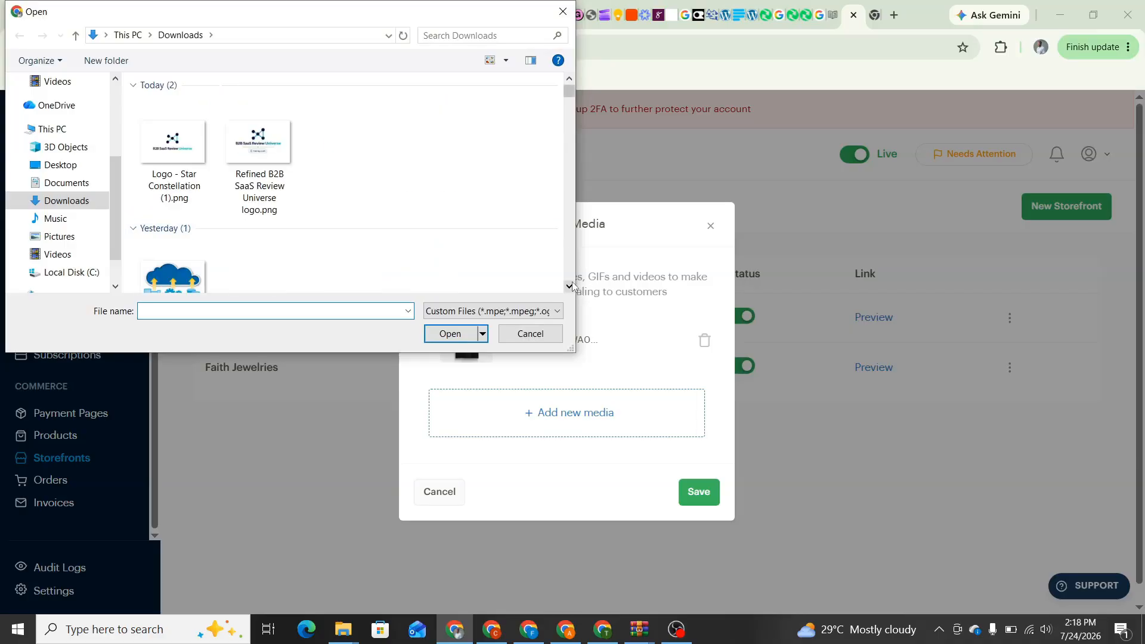
{"action": "left_click", "coordinate": [569, 287]}
{"action": "left_click", "coordinate": [571, 287]}
{"action": "left_click", "coordinate": [571, 287]}
{"action": "left_click", "coordinate": [571, 287]}
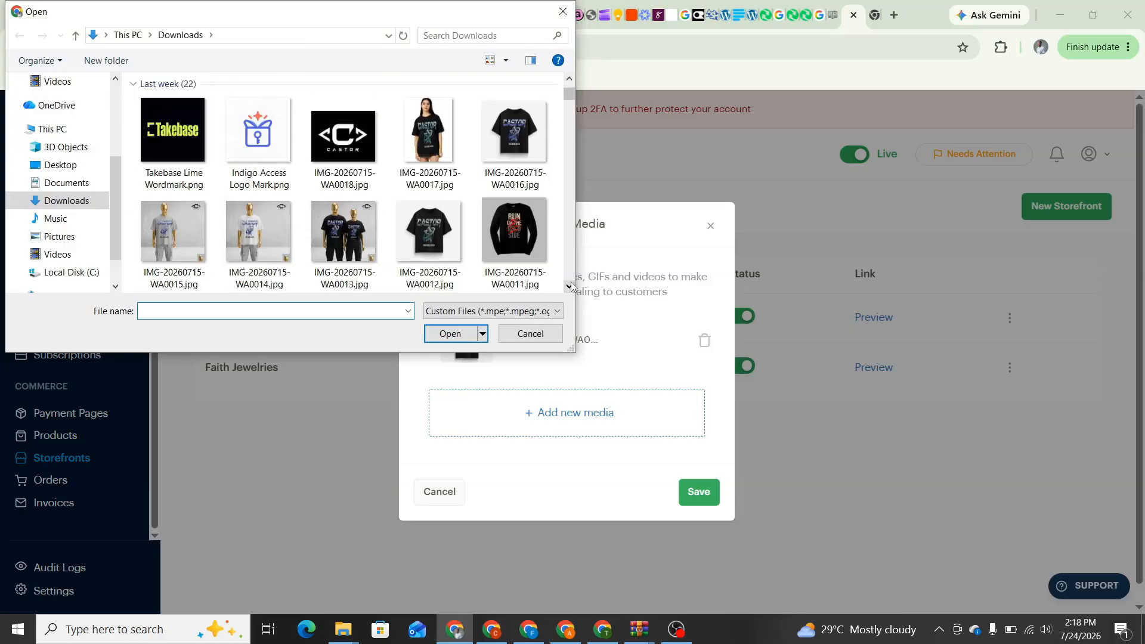
{"action": "left_click", "coordinate": [514, 227]}
{"action": "left_click", "coordinate": [450, 334]}
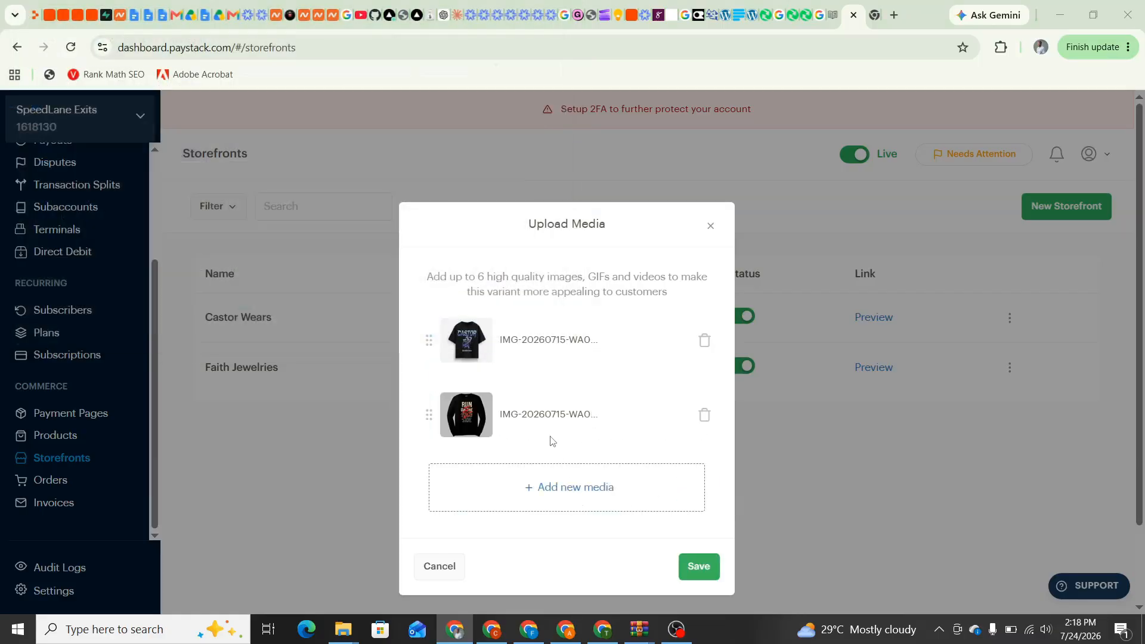
Add the red long-sleeve shirt photo WA0009 as the third image
{"action": "left_click", "coordinate": [555, 487]}
{"action": "scroll", "coordinate": [492, 297], "scroll_direction": "up", "scroll_amount": 10}
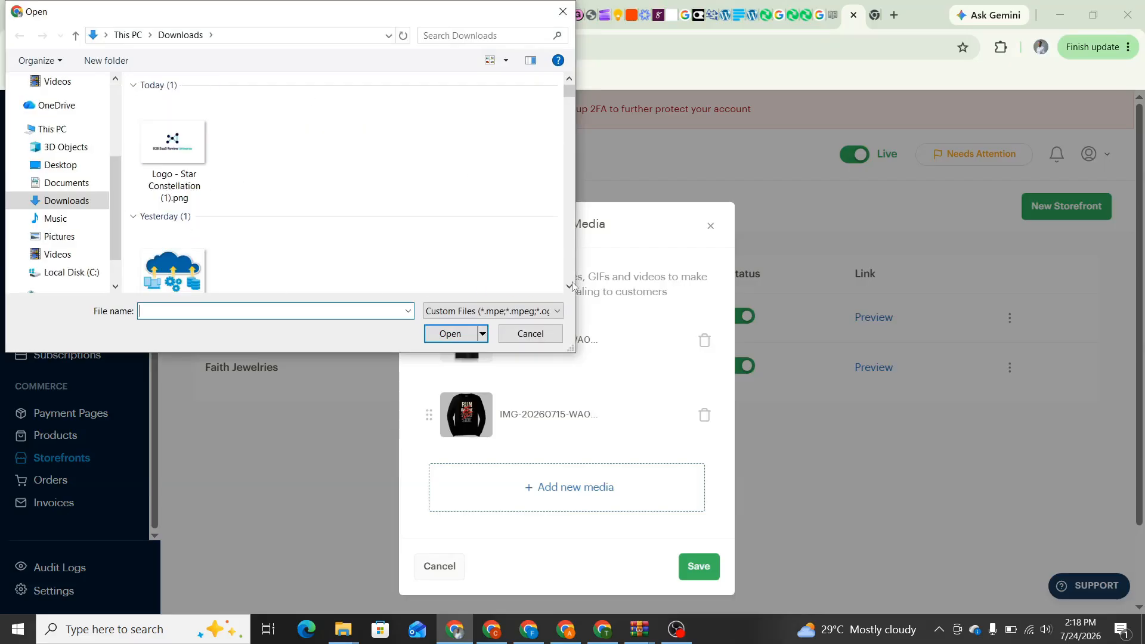
{"action": "scroll", "coordinate": [572, 285], "scroll_direction": "down", "scroll_amount": 6}
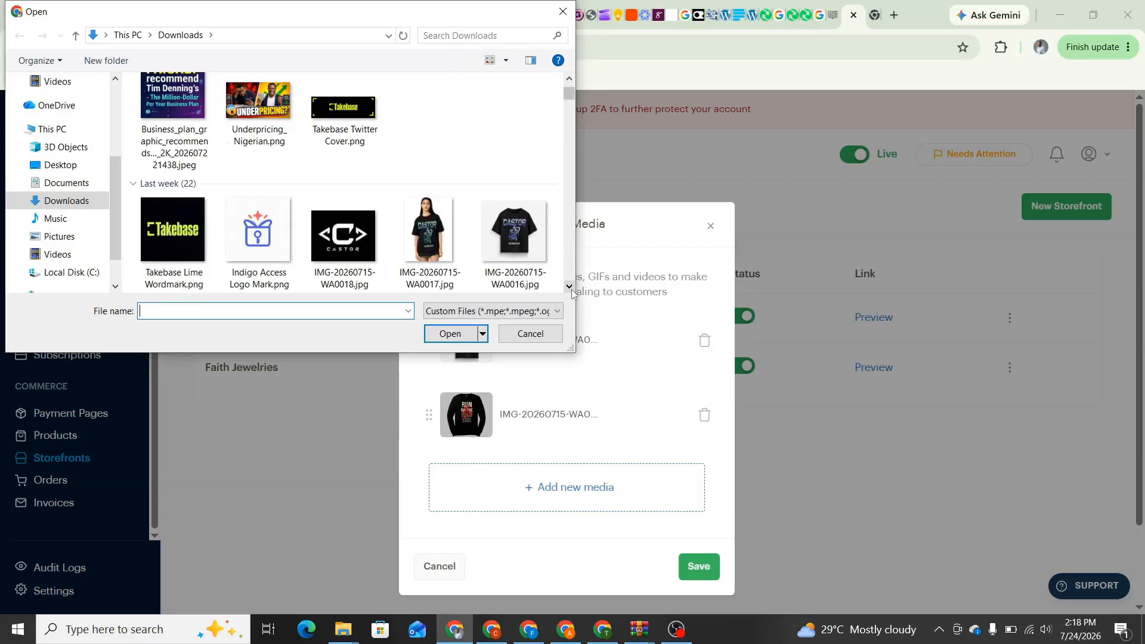
{"action": "scroll", "coordinate": [571, 292], "scroll_direction": "down", "scroll_amount": 3}
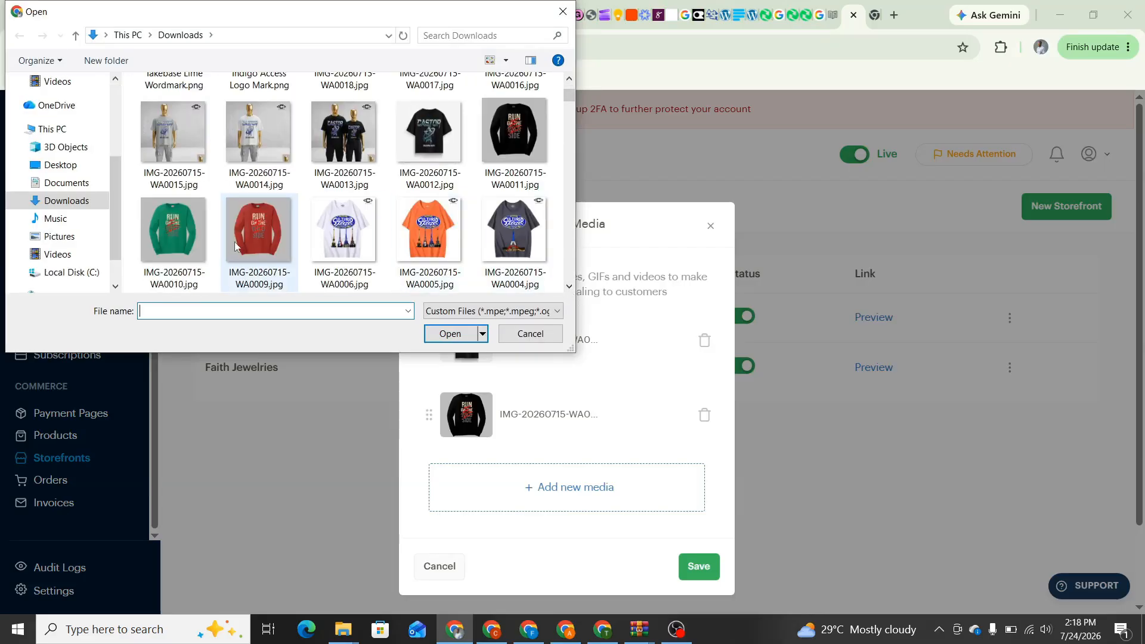
{"action": "left_click", "coordinate": [256, 233]}
{"action": "left_click", "coordinate": [442, 336]}
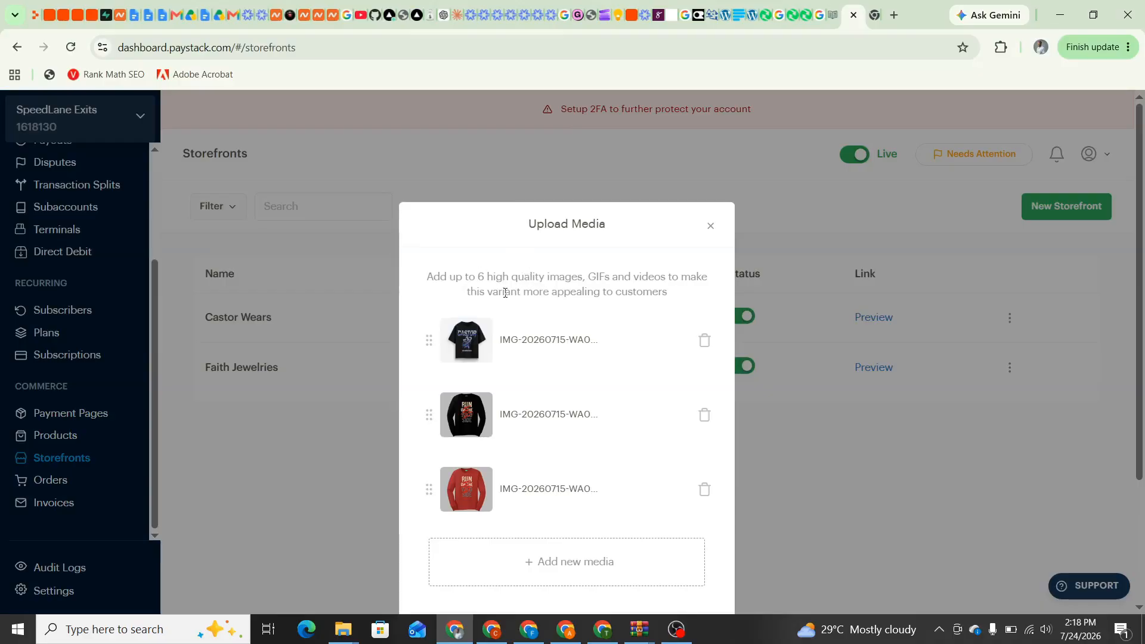
Select the full 'Cultured Steeze T-shirt' heading in the Castor Wears Keep note, then return to Paystack
{"action": "left_click", "coordinate": [618, 15]}
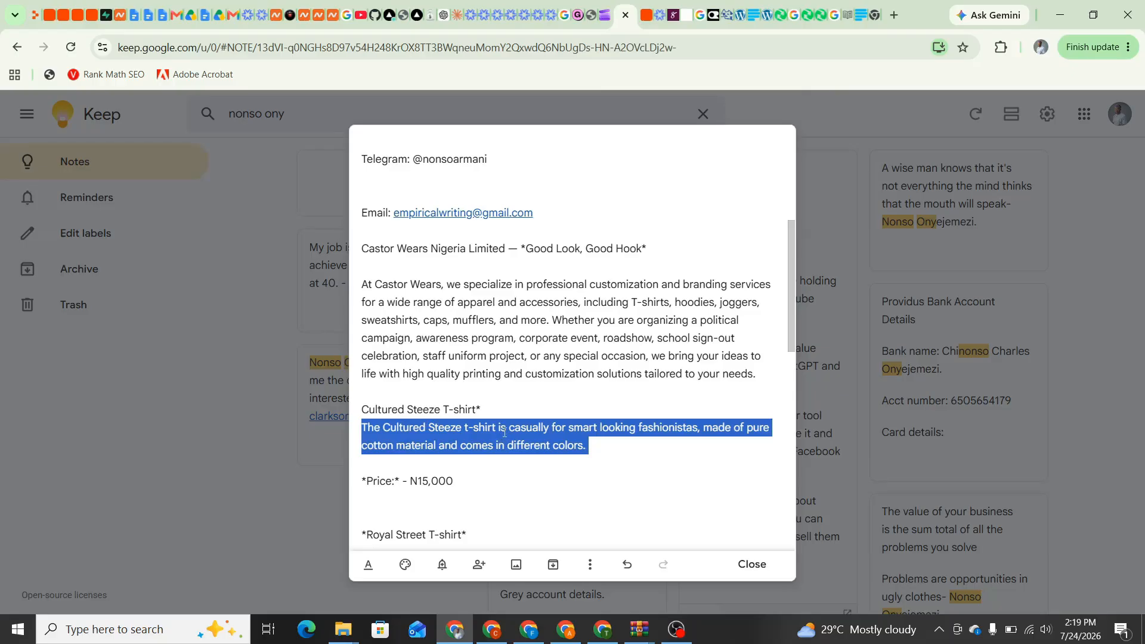
{"action": "left_click_drag", "start_coordinate": [477, 410], "coordinate": [374, 406]}
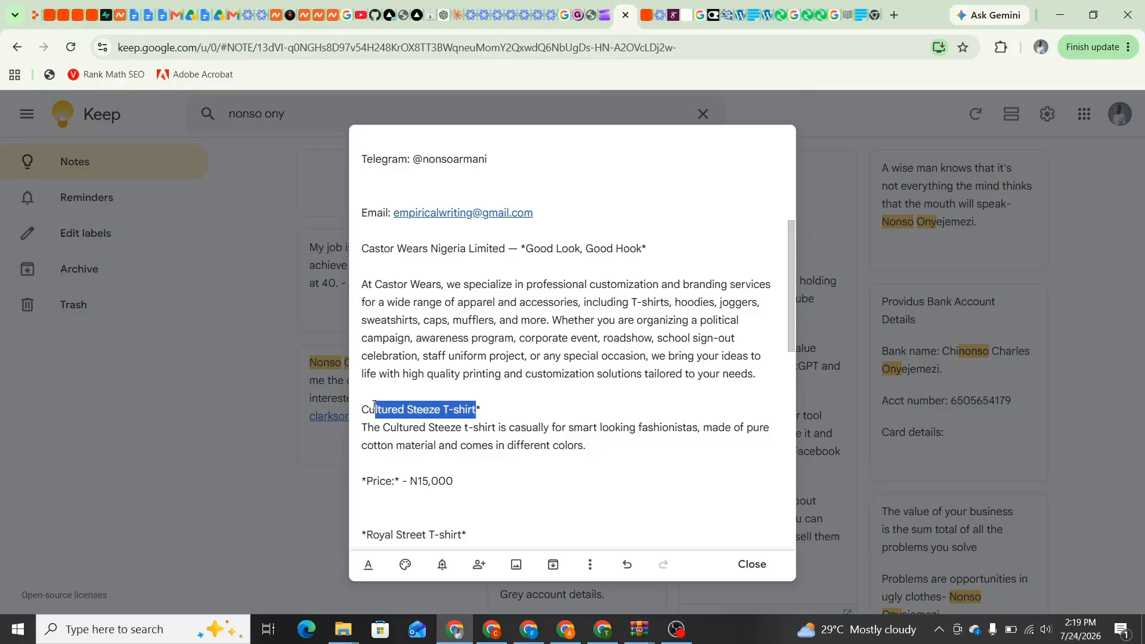
{"action": "left_click", "coordinate": [473, 409]}
{"action": "left_click_drag", "start_coordinate": [477, 409], "coordinate": [364, 408]}
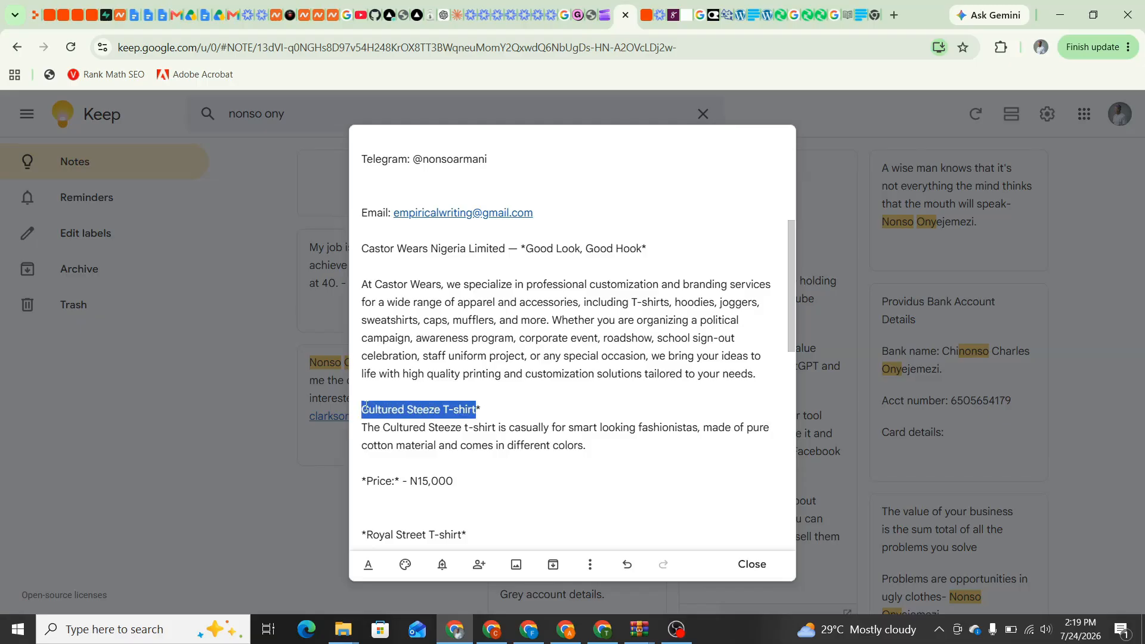
{"action": "left_click", "coordinate": [862, 21]}
Save the T-shirt with its three images and confirm it's listed with 10 in stock
{"action": "scroll", "coordinate": [599, 454], "scroll_direction": "down", "scroll_amount": 3}
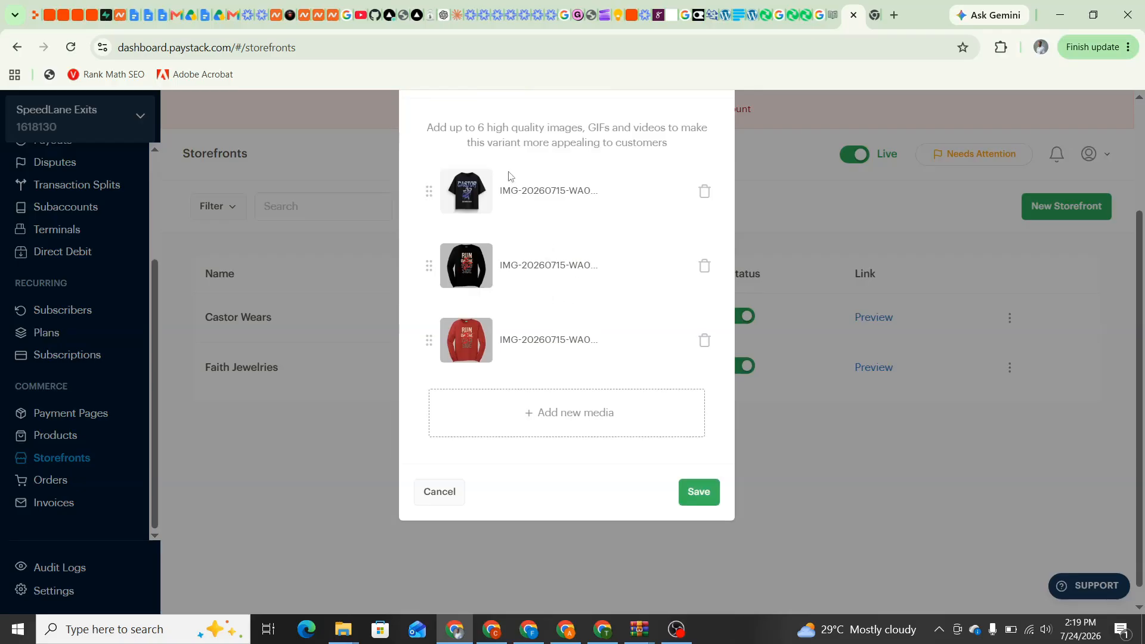
{"action": "left_click_drag", "start_coordinate": [421, 127], "coordinate": [559, 143]}
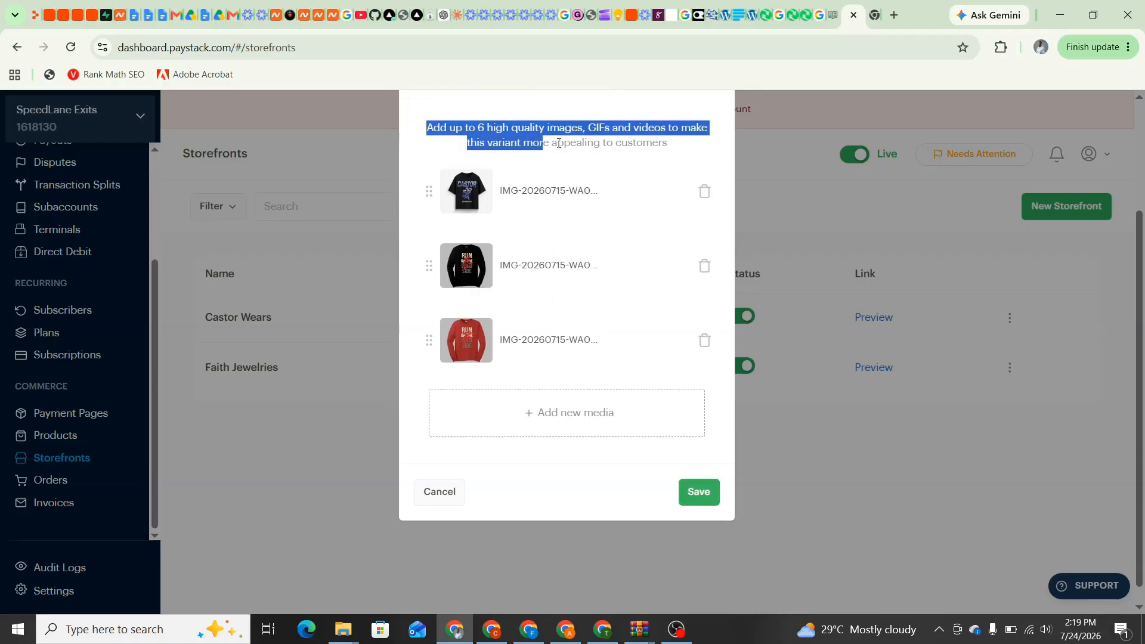
{"action": "left_click", "coordinate": [611, 224]}
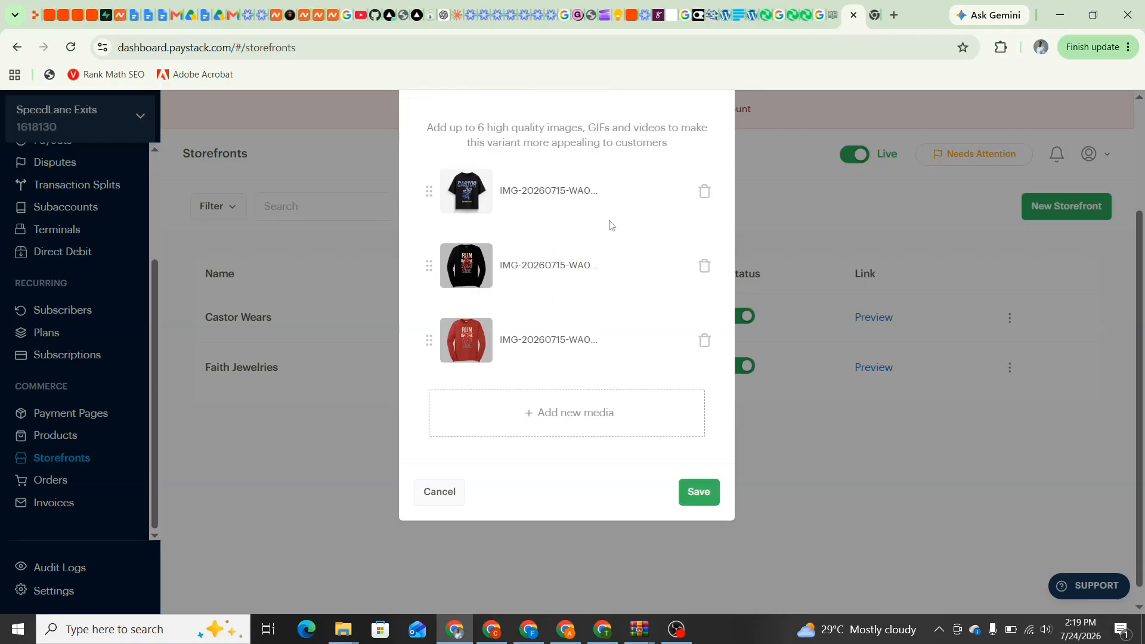
{"action": "left_click", "coordinate": [694, 492]}
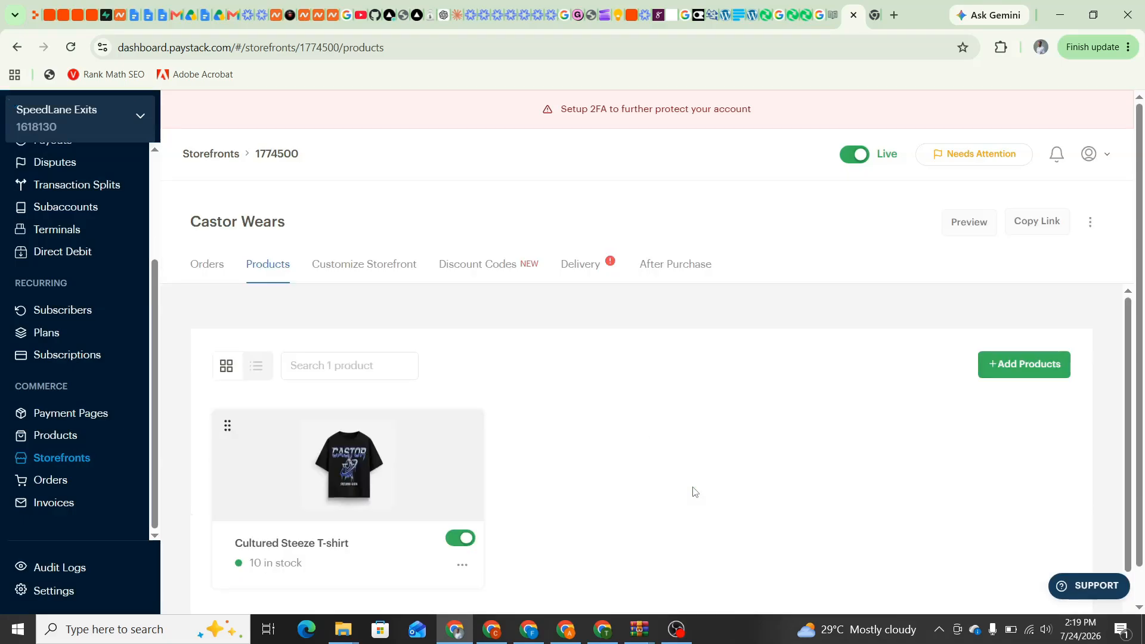
{"action": "scroll", "coordinate": [694, 492], "scroll_direction": "down", "scroll_amount": 2}
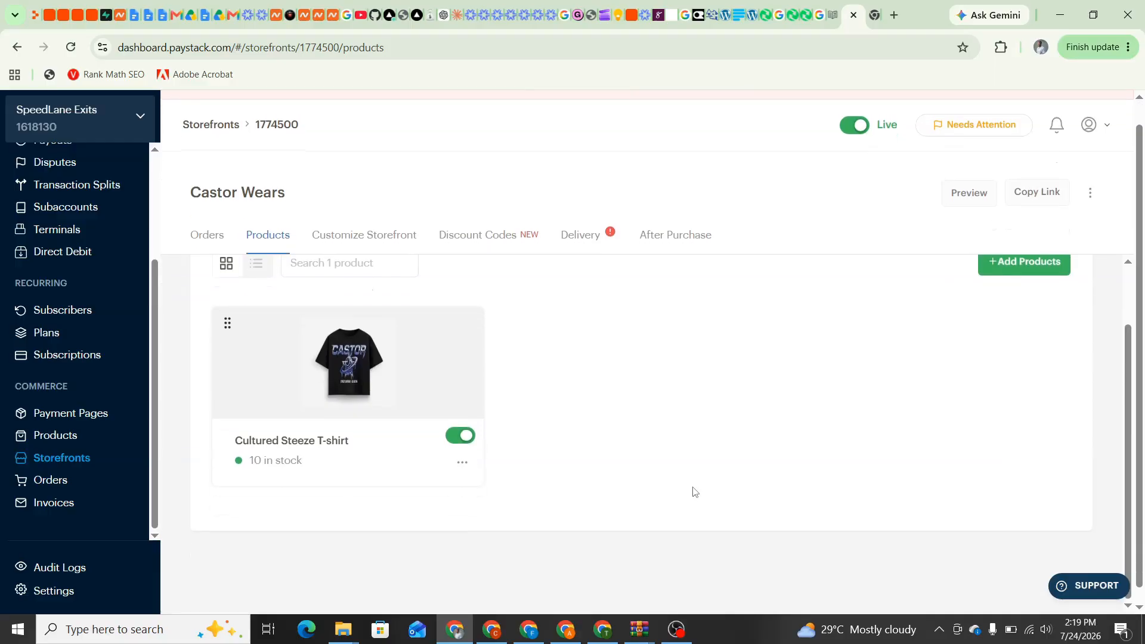
{"action": "scroll", "coordinate": [693, 493], "scroll_direction": "up", "scroll_amount": 2}
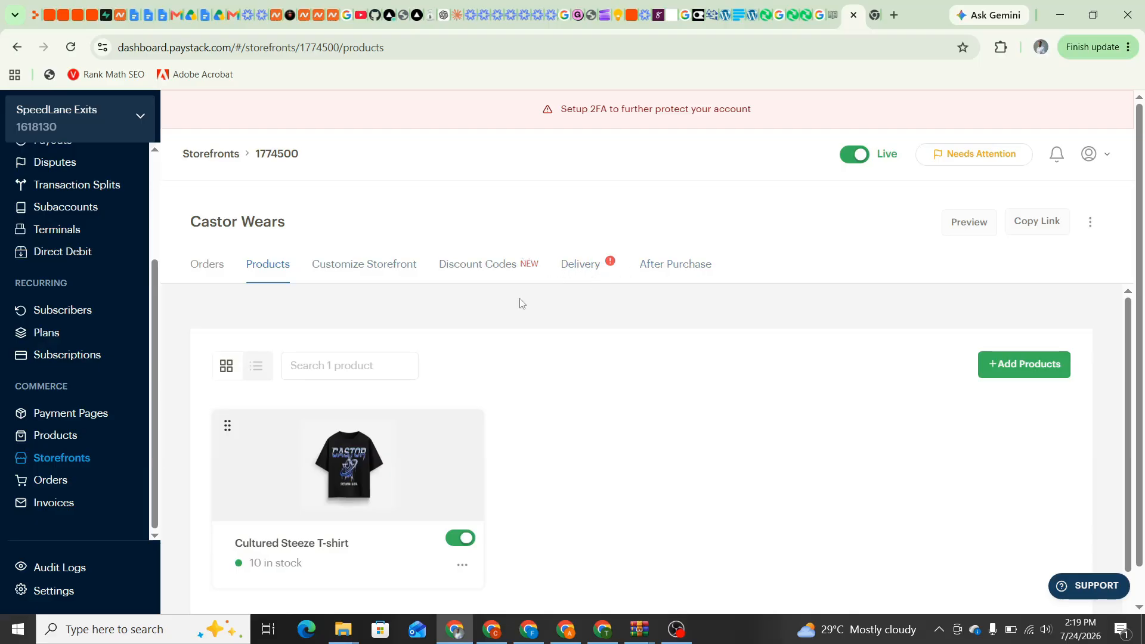
In Customize Storefront, set a custom storefront colour of #000000 black
{"action": "left_click", "coordinate": [366, 270]}
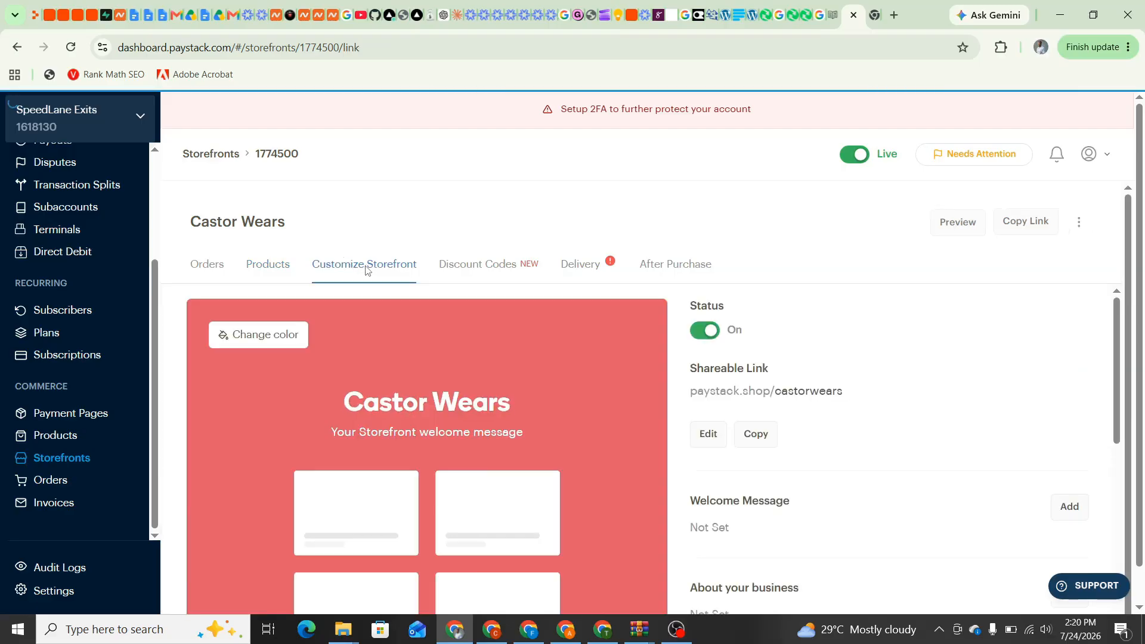
{"action": "scroll", "coordinate": [388, 360], "scroll_direction": "down", "scroll_amount": 1}
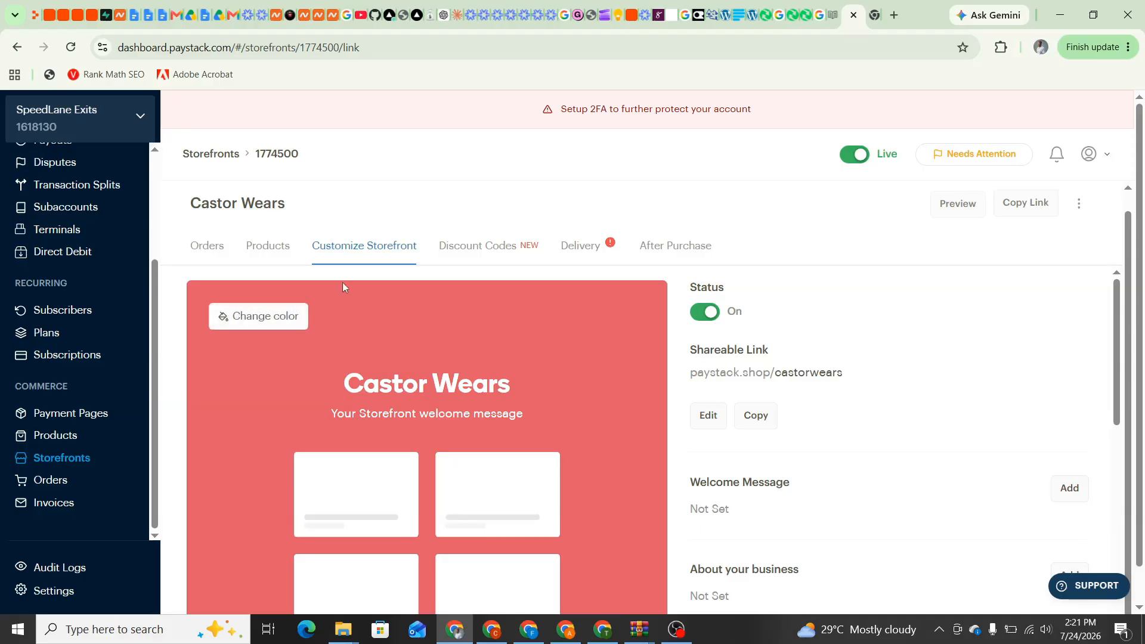
{"action": "scroll", "coordinate": [441, 337], "scroll_direction": "down", "scroll_amount": 1}
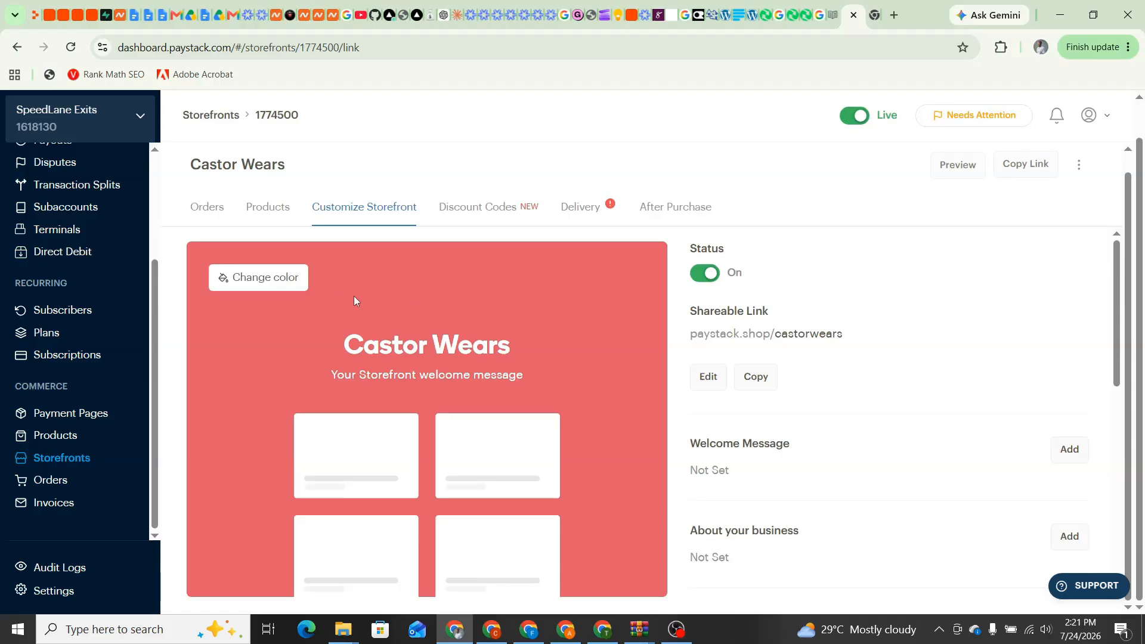
{"action": "left_click", "coordinate": [248, 282]}
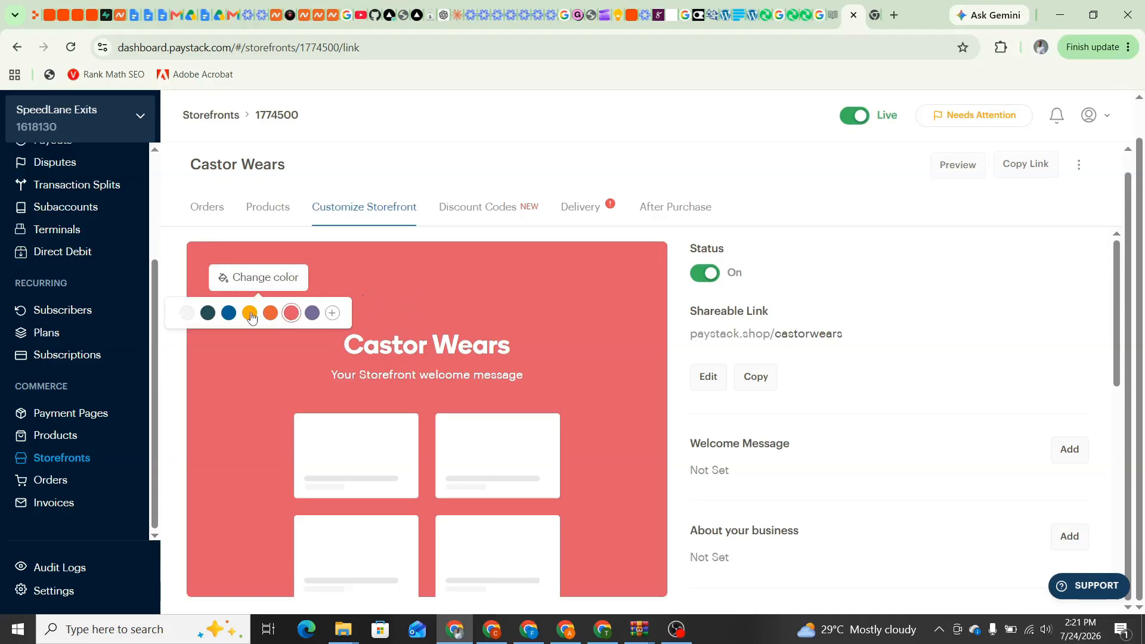
{"action": "left_click", "coordinate": [333, 315]}
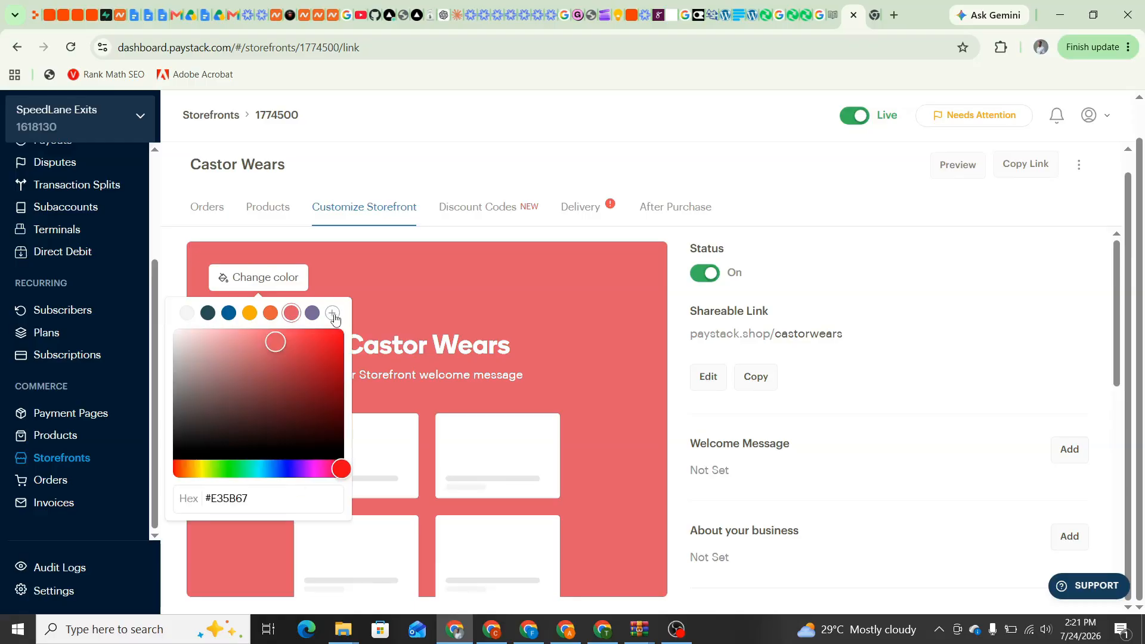
{"action": "left_click_drag", "start_coordinate": [278, 343], "coordinate": [334, 458]}
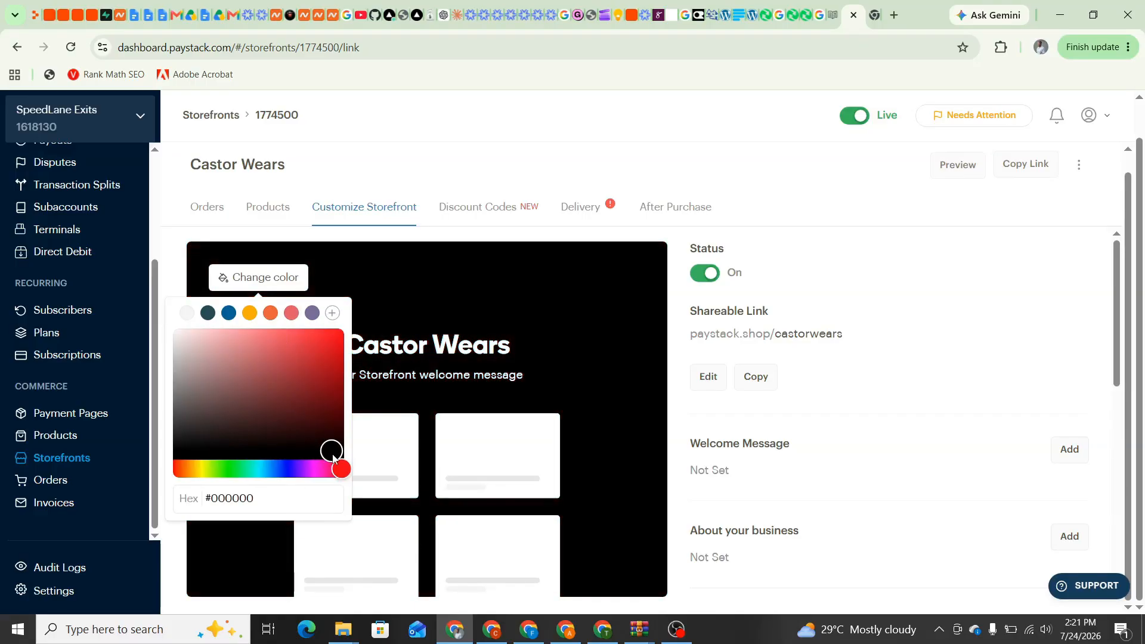
{"action": "left_click", "coordinate": [378, 285]}
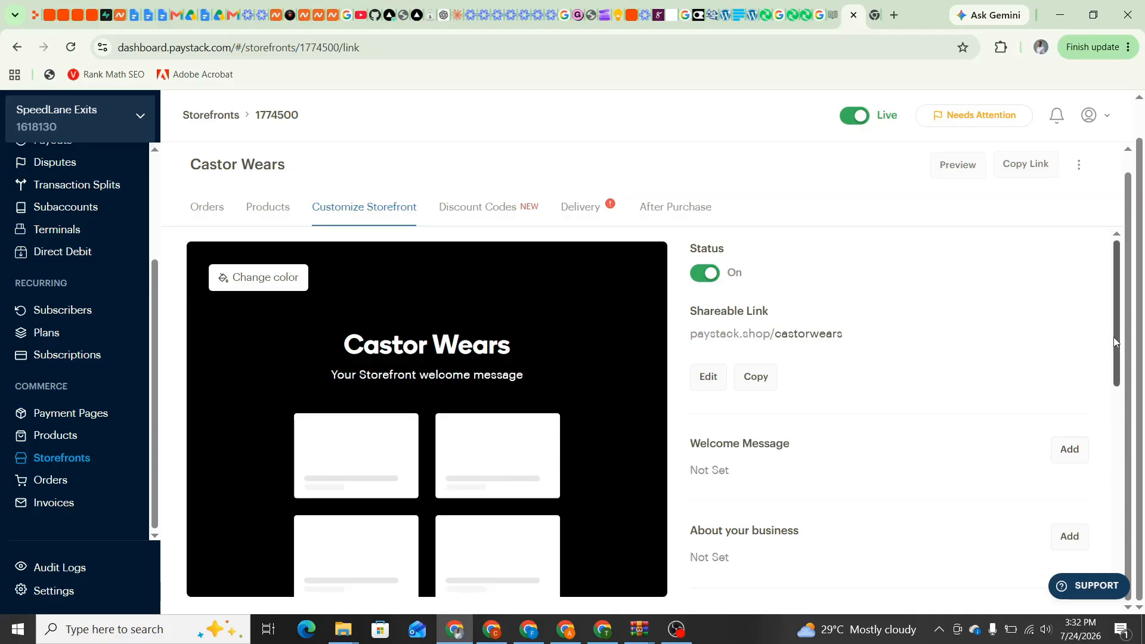
Start a welcome message and copy the Castor Wears tagline from the Google Keep note
{"action": "scroll", "coordinate": [1114, 341], "scroll_direction": "down", "scroll_amount": 2}
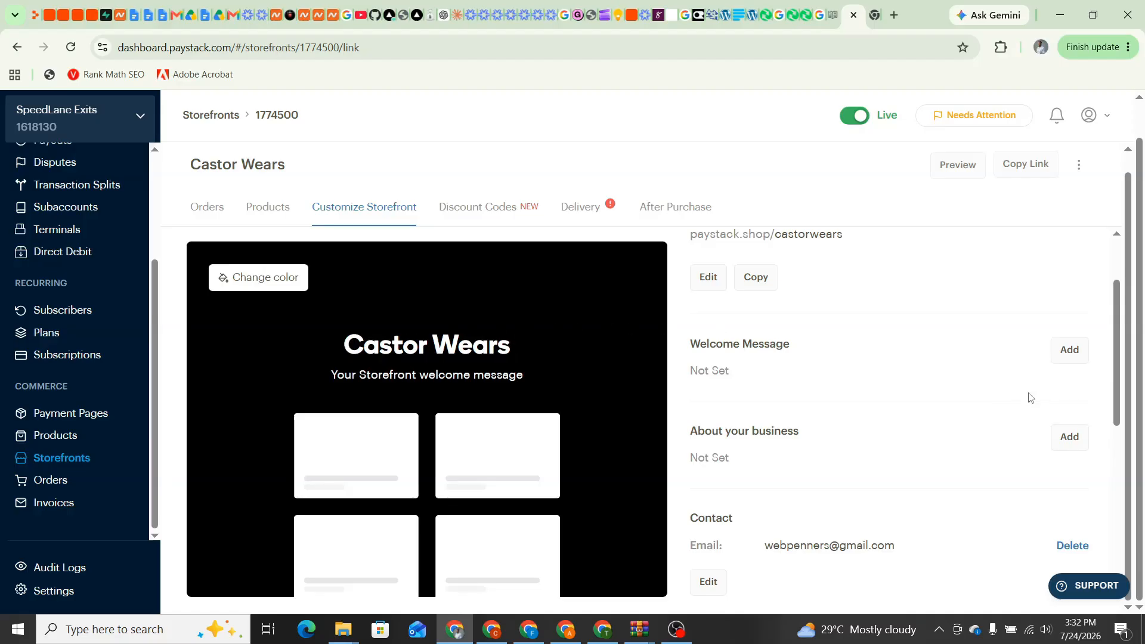
{"action": "left_click", "coordinate": [1074, 353]}
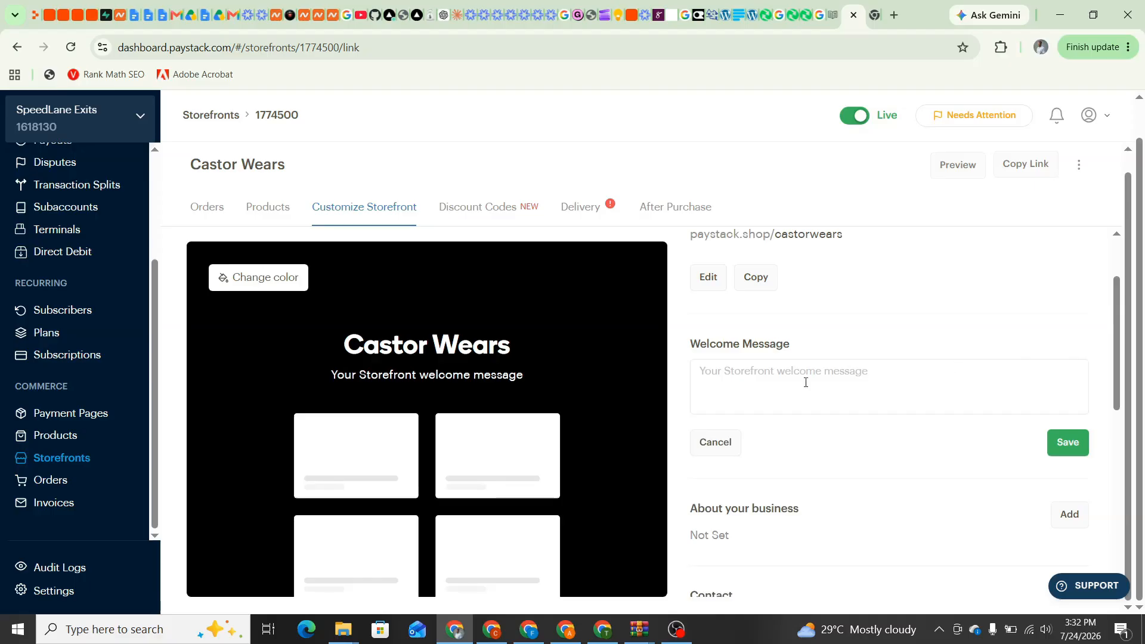
{"action": "left_click", "coordinate": [781, 381]}
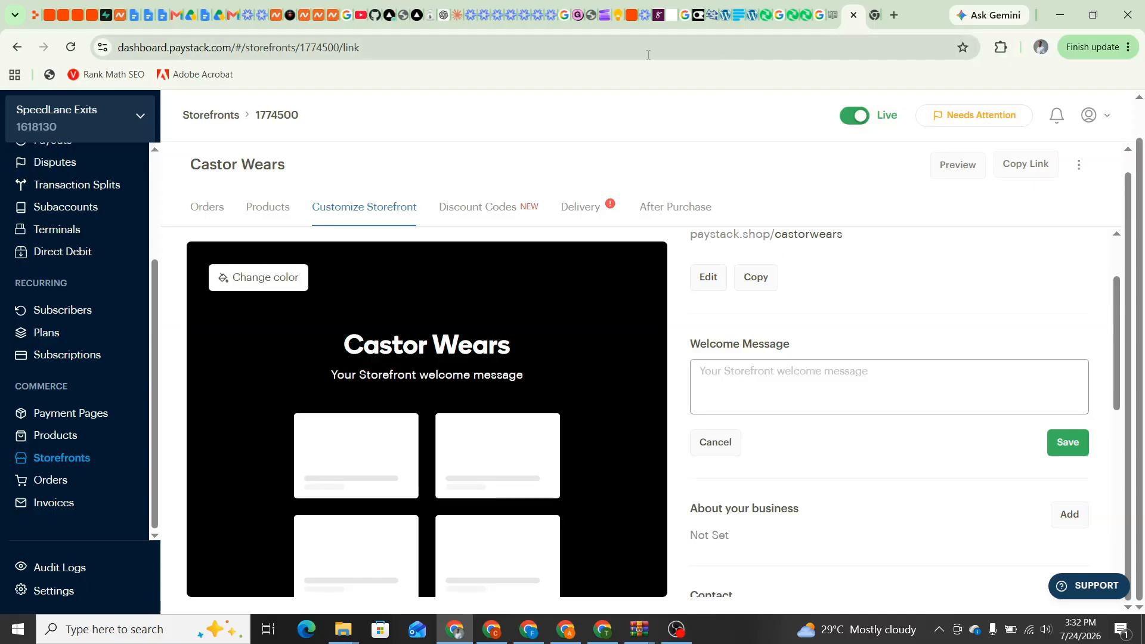
{"action": "left_click", "coordinate": [621, 28]}
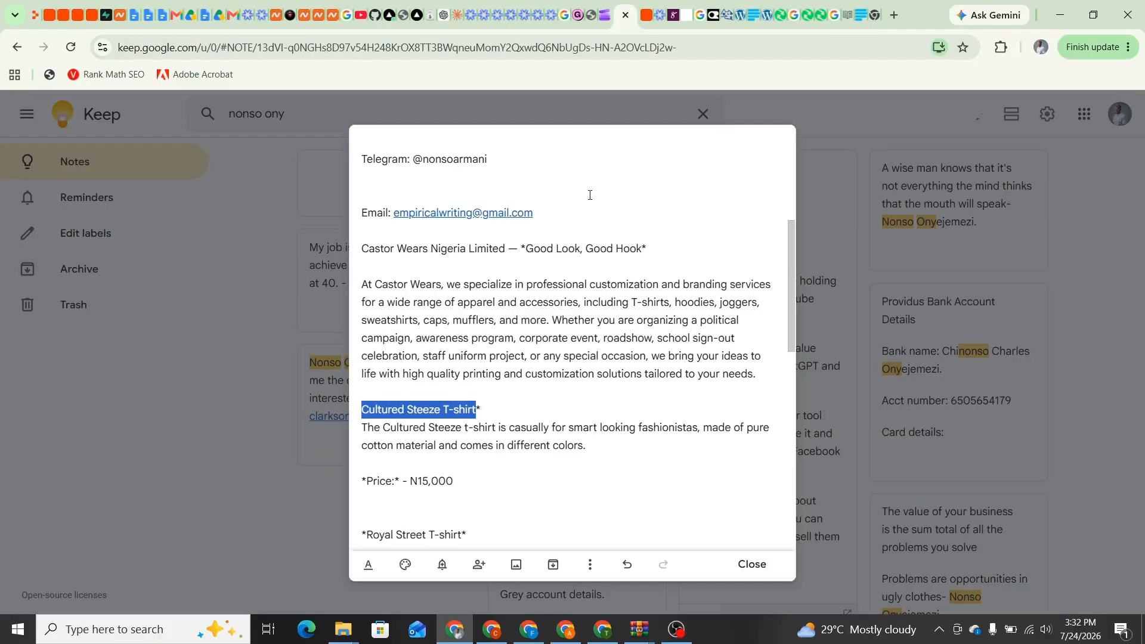
{"action": "left_click_drag", "start_coordinate": [673, 251], "coordinate": [359, 256]}
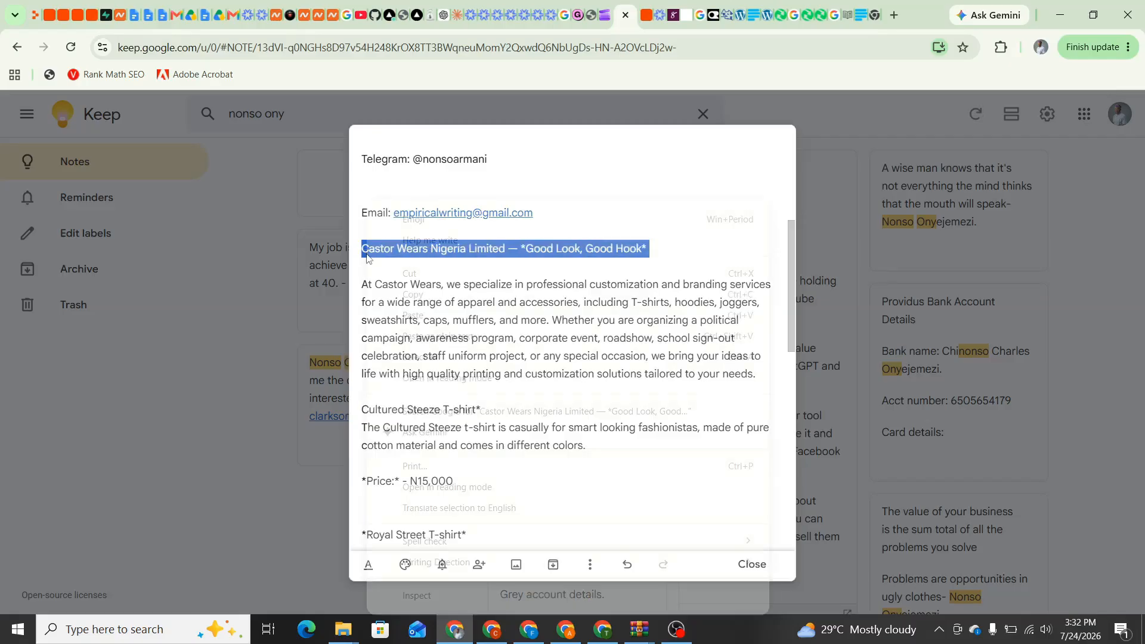
{"action": "right_click", "coordinate": [360, 255]}
{"action": "left_click", "coordinate": [409, 294]}
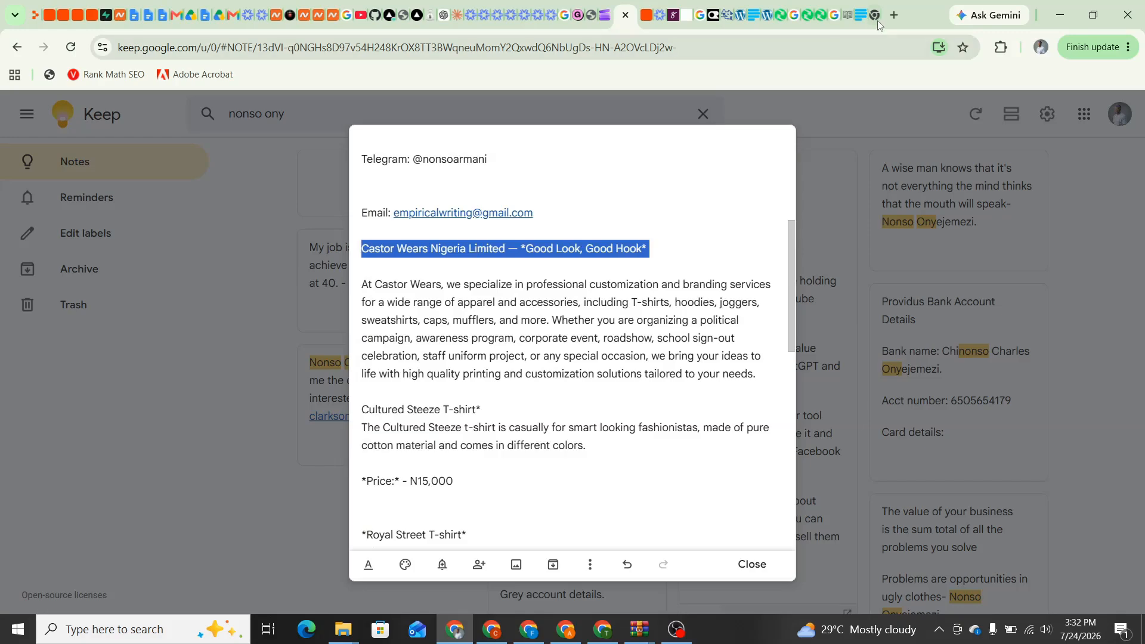
Paste 'Castor Wears Nigeria Limited — Good Look, Good Hook' as the welcome message, remove the stray asterisk, and save
{"action": "left_click", "coordinate": [859, 17]}
{"action": "left_click", "coordinate": [706, 382]}
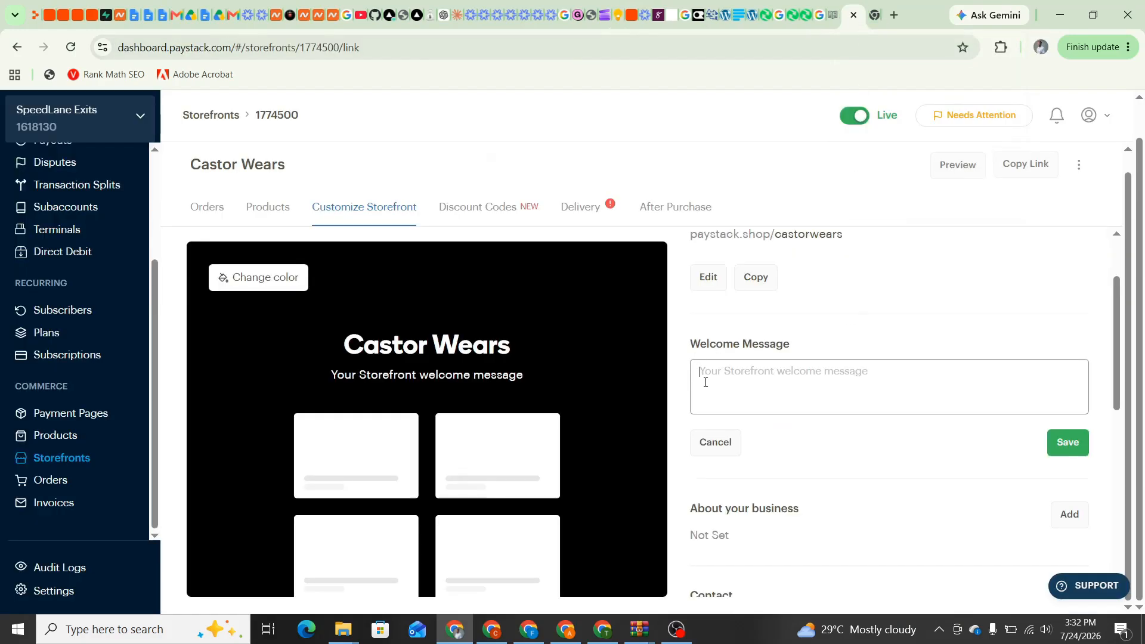
{"action": "right_click", "coordinate": [711, 370]}
{"action": "left_click", "coordinate": [733, 206]}
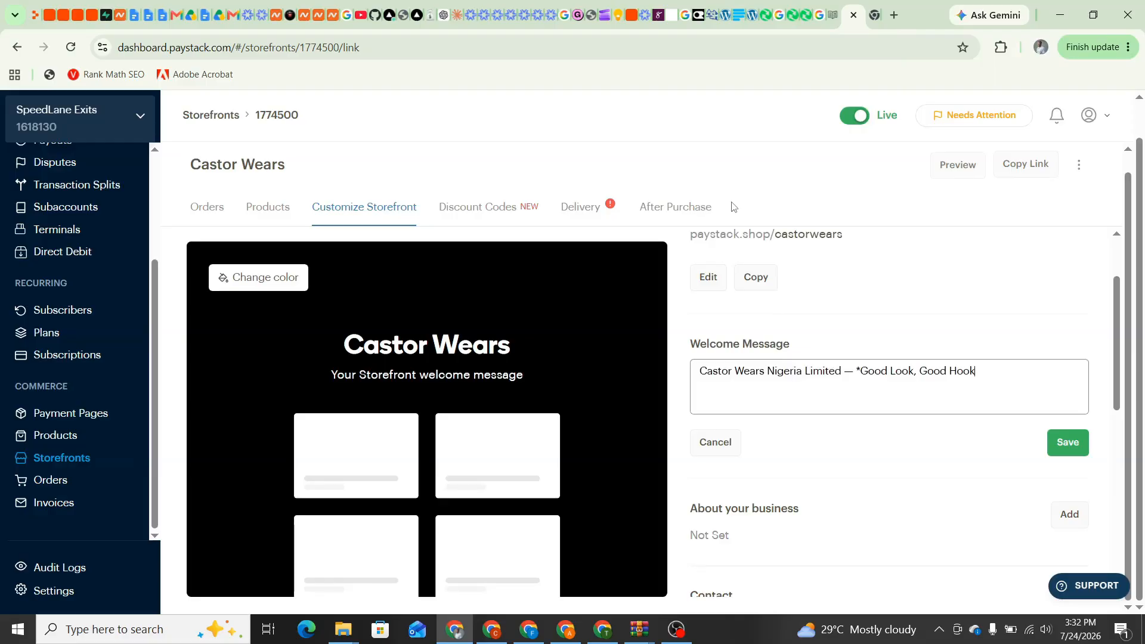
{"action": "left_click", "coordinate": [866, 374]}
{"action": "key", "text": "BackSpace"}
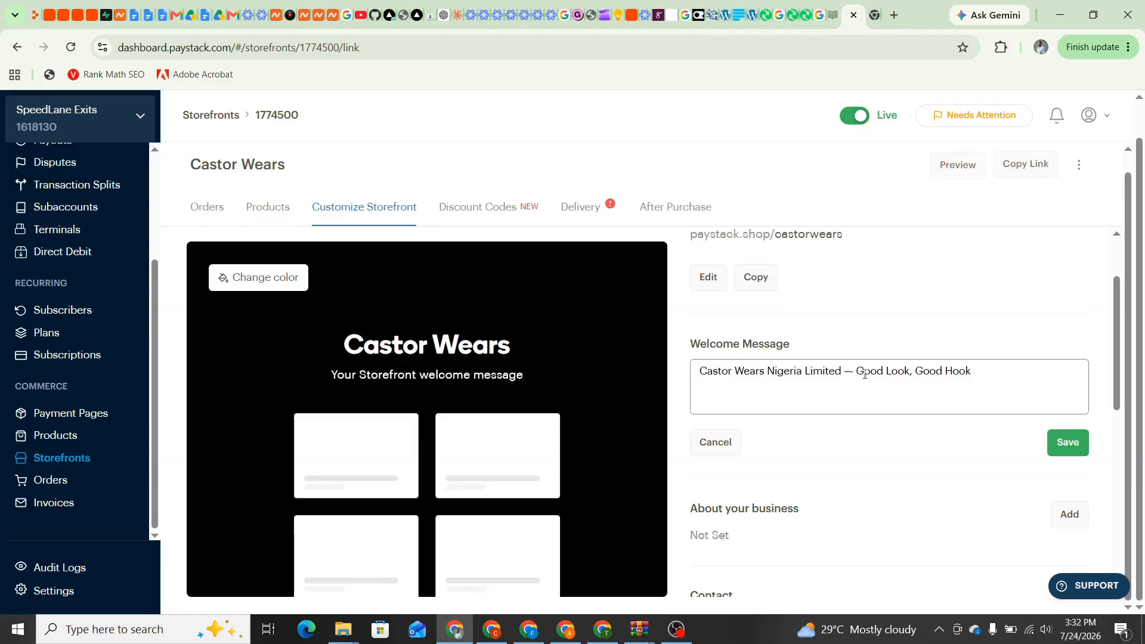
{"action": "left_click", "coordinate": [1063, 445]}
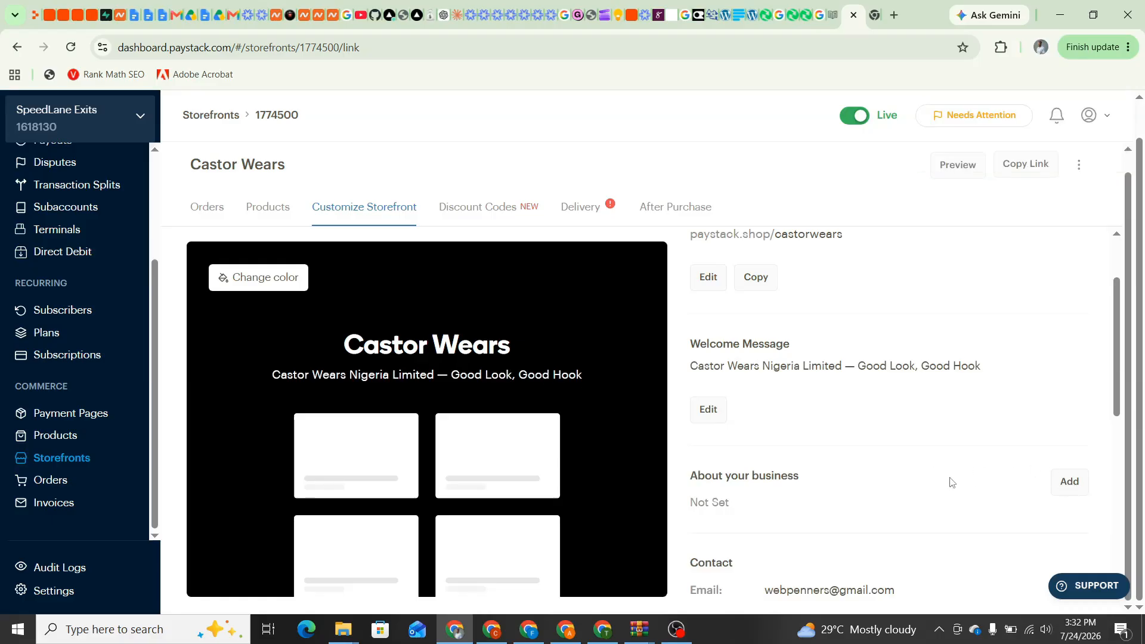
Start the About your business description and copy the 'At Castor Wears' paragraph from Keep
{"action": "left_click_drag", "start_coordinate": [1115, 385], "coordinate": [1115, 448]}
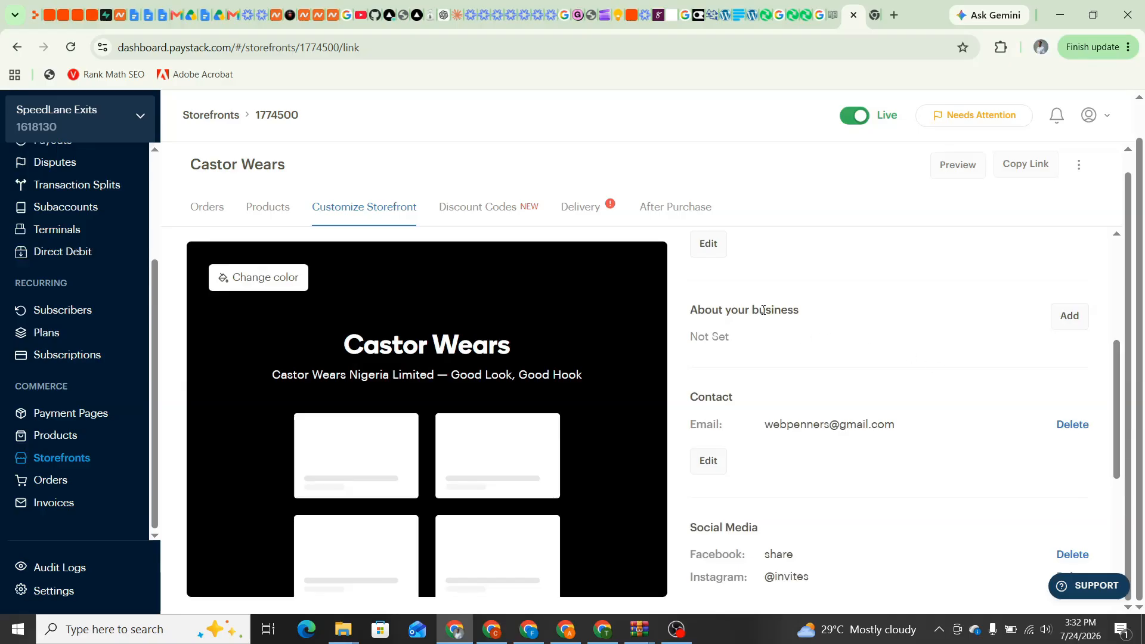
{"action": "left_click", "coordinate": [1070, 316]}
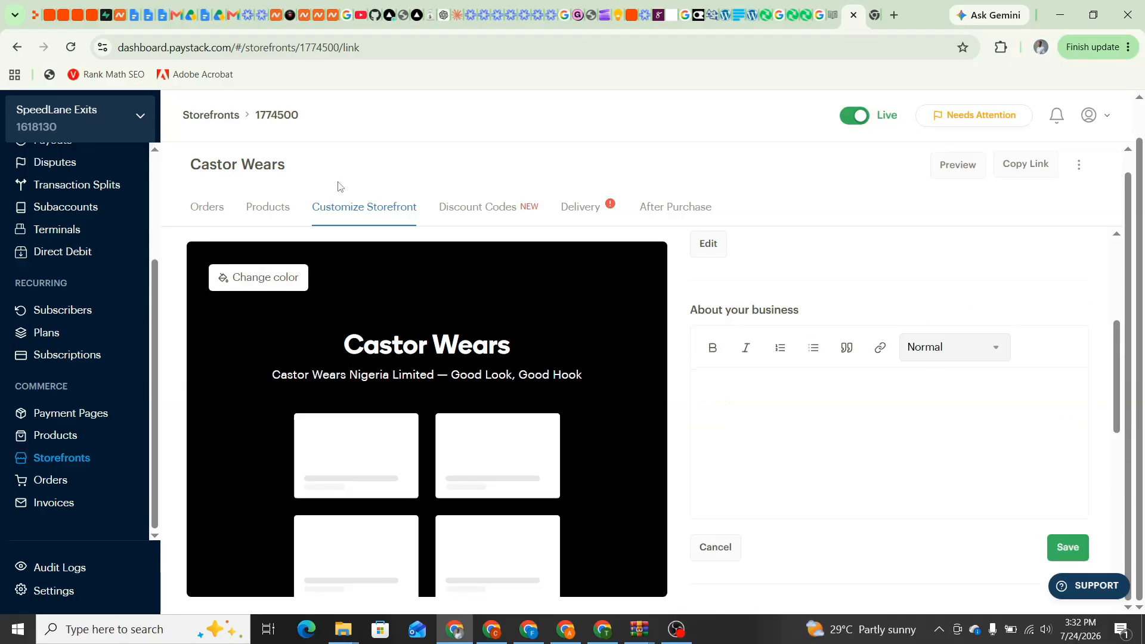
{"action": "left_click", "coordinate": [617, 24]}
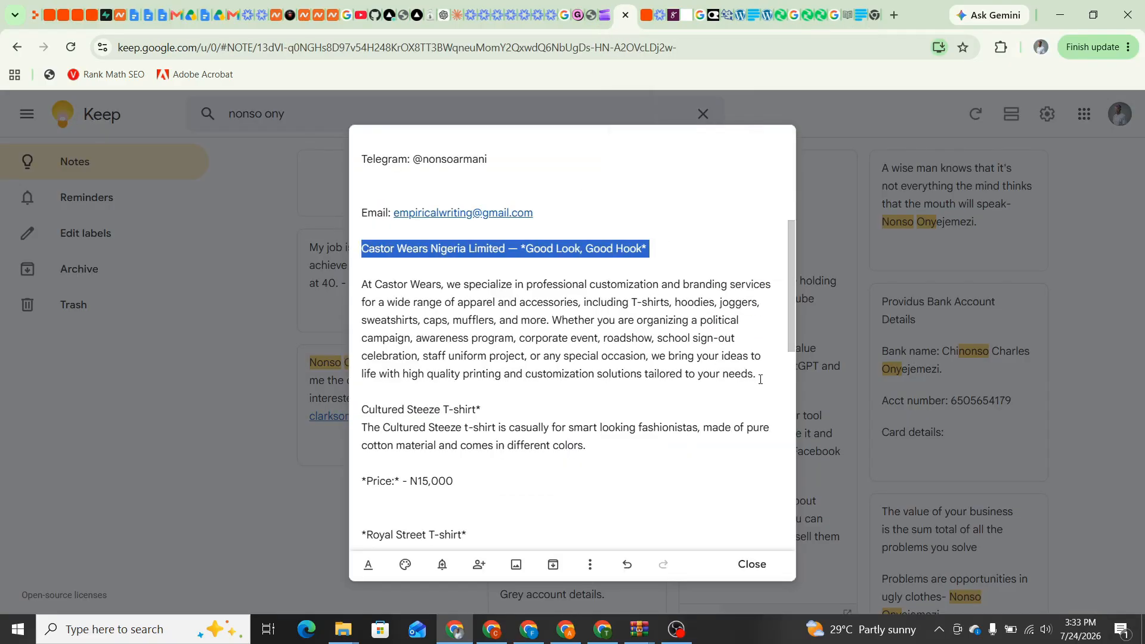
{"action": "left_click_drag", "start_coordinate": [761, 380], "coordinate": [361, 282]}
{"action": "right_click", "coordinate": [370, 283]}
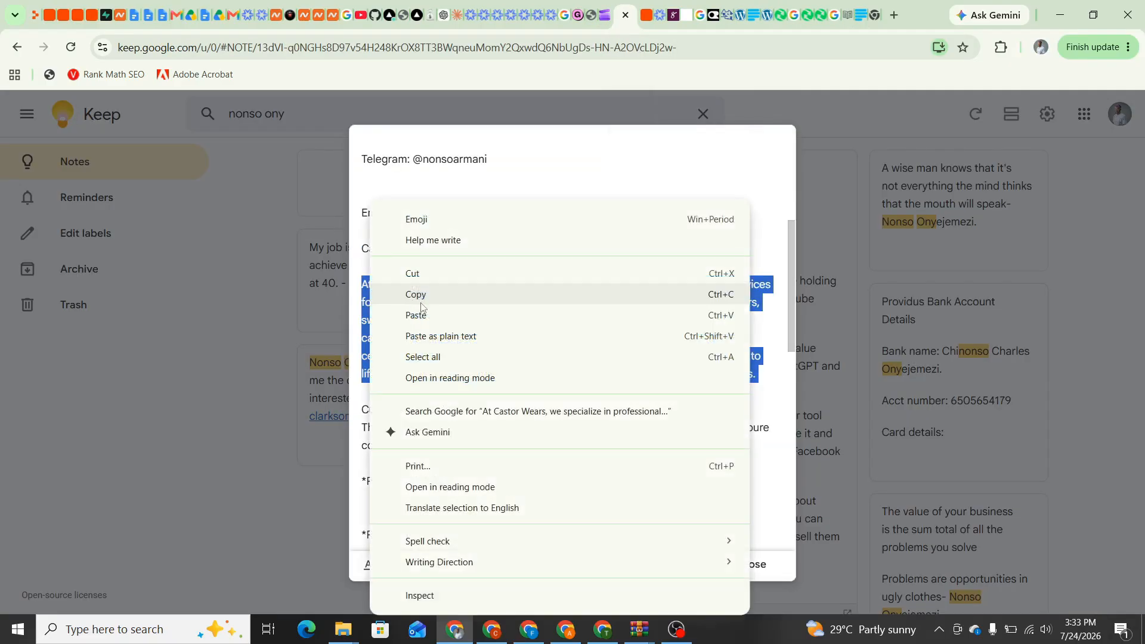
{"action": "left_click", "coordinate": [425, 297]}
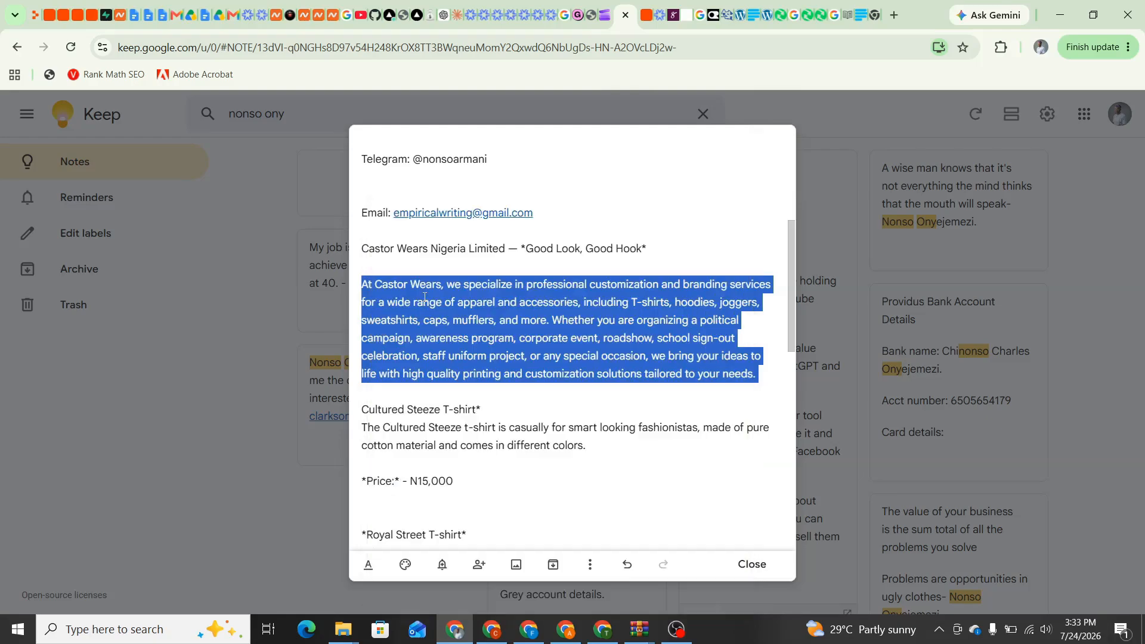
Paste the paragraph into About your business, then open the social media links for editing
{"action": "left_click", "coordinate": [848, 15]}
{"action": "right_click", "coordinate": [722, 400]}
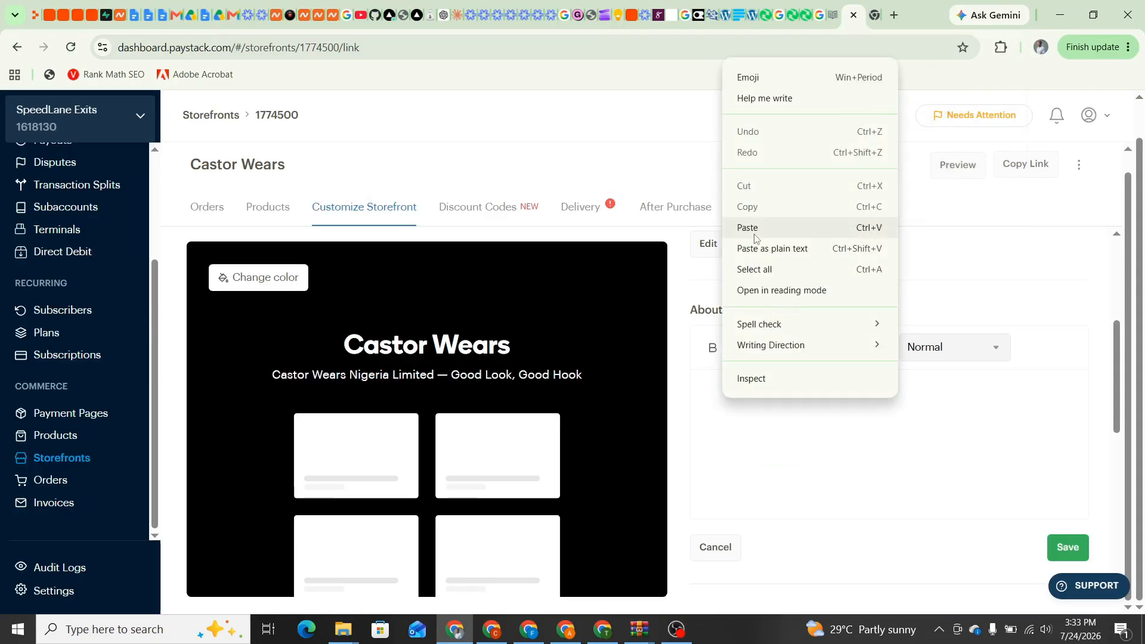
{"action": "left_click", "coordinate": [748, 228]}
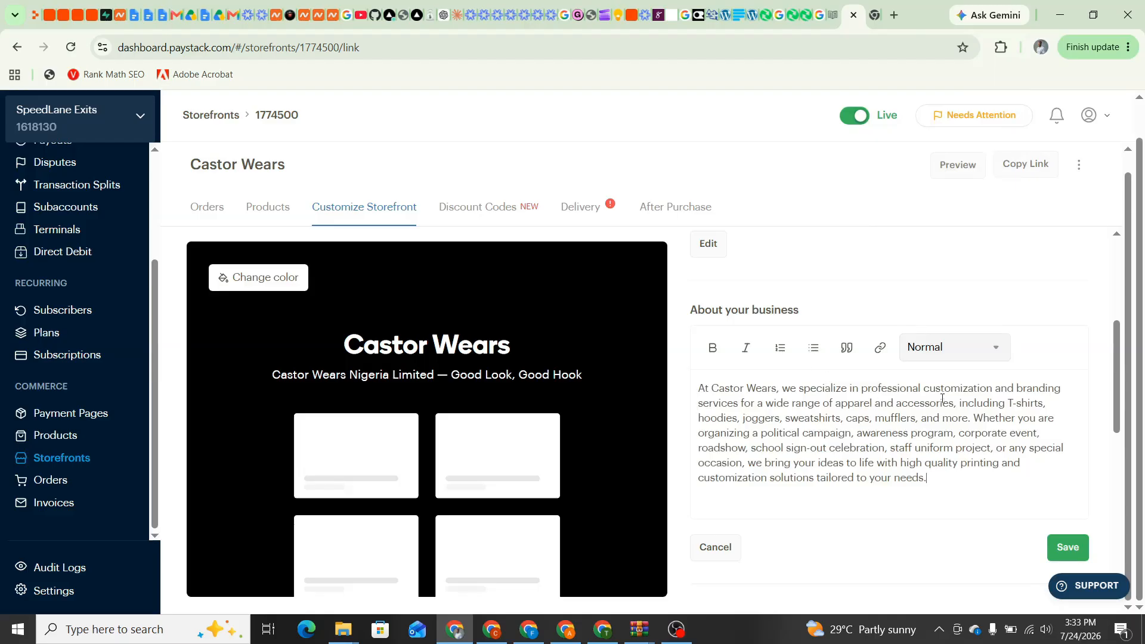
{"action": "left_click_drag", "start_coordinate": [1117, 345], "coordinate": [1124, 455]}
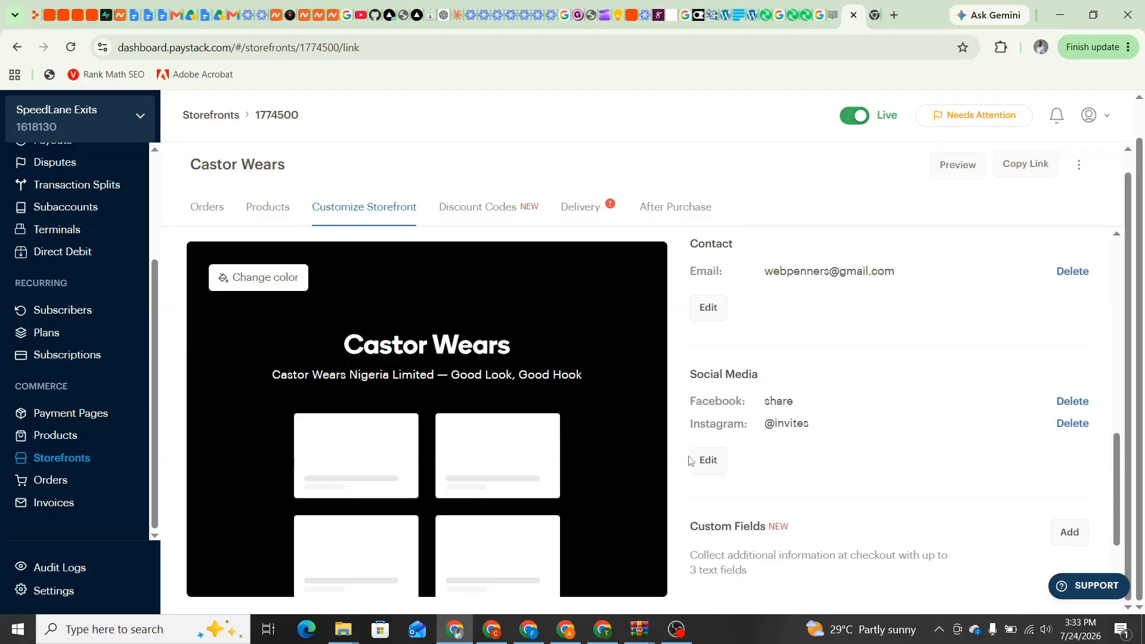
{"action": "left_click", "coordinate": [711, 464]}
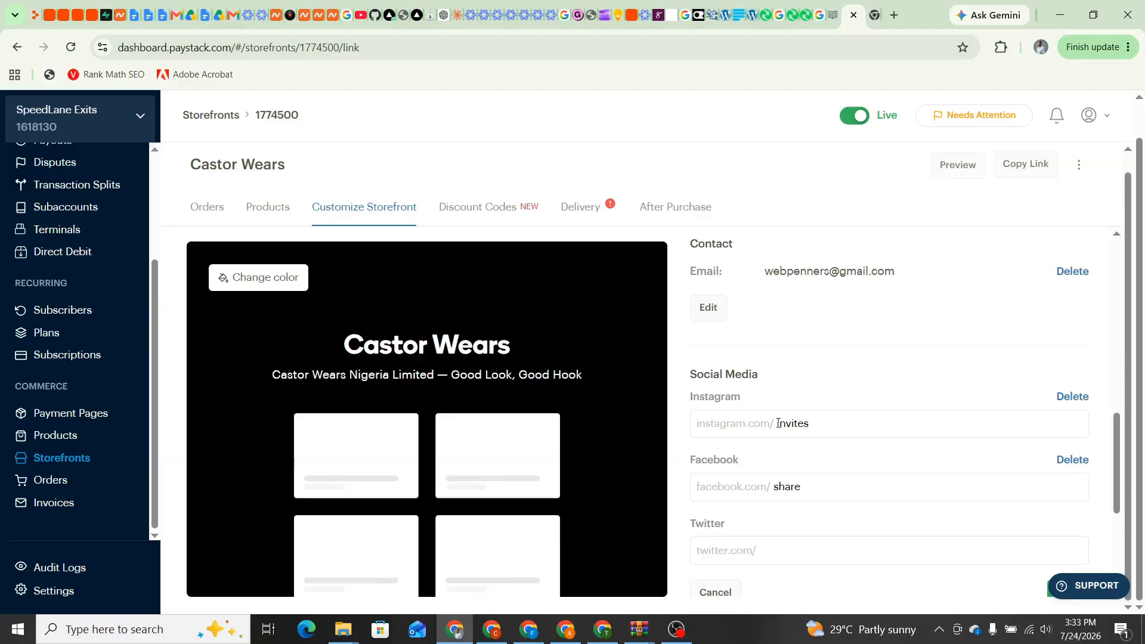
Replace the Instagram placeholder 'invites' with the handle copied from the Keep note
{"action": "left_click", "coordinate": [618, 22]}
{"action": "scroll", "coordinate": [531, 318], "scroll_direction": "up", "scroll_amount": 4}
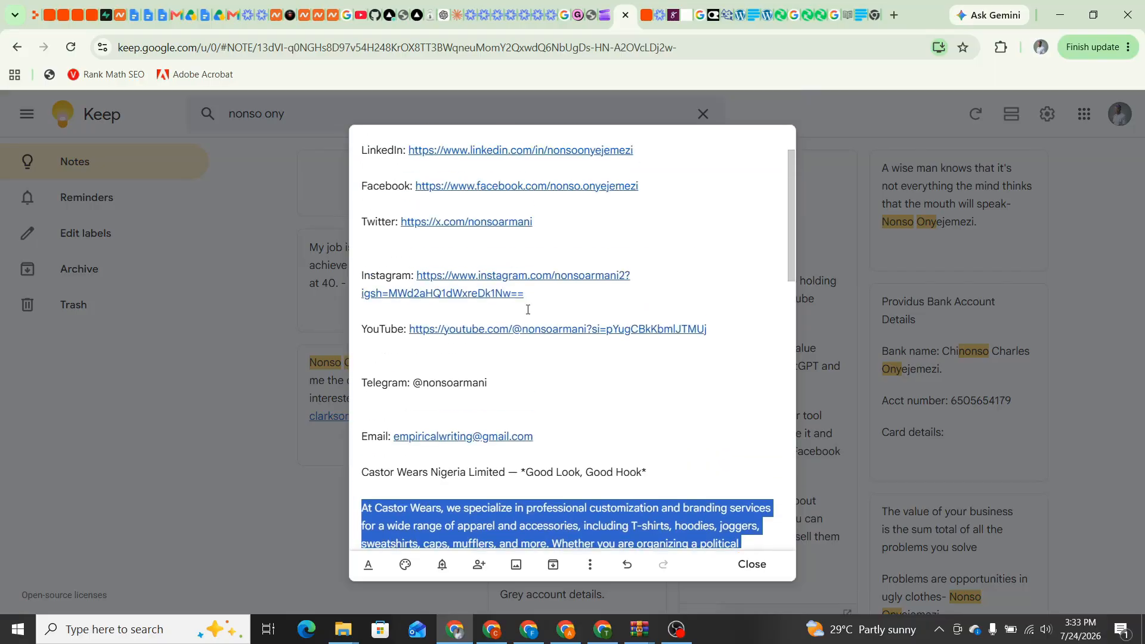
{"action": "scroll", "coordinate": [527, 308], "scroll_direction": "down", "scroll_amount": 1}
{"action": "scroll", "coordinate": [527, 309], "scroll_direction": "up", "scroll_amount": 3}
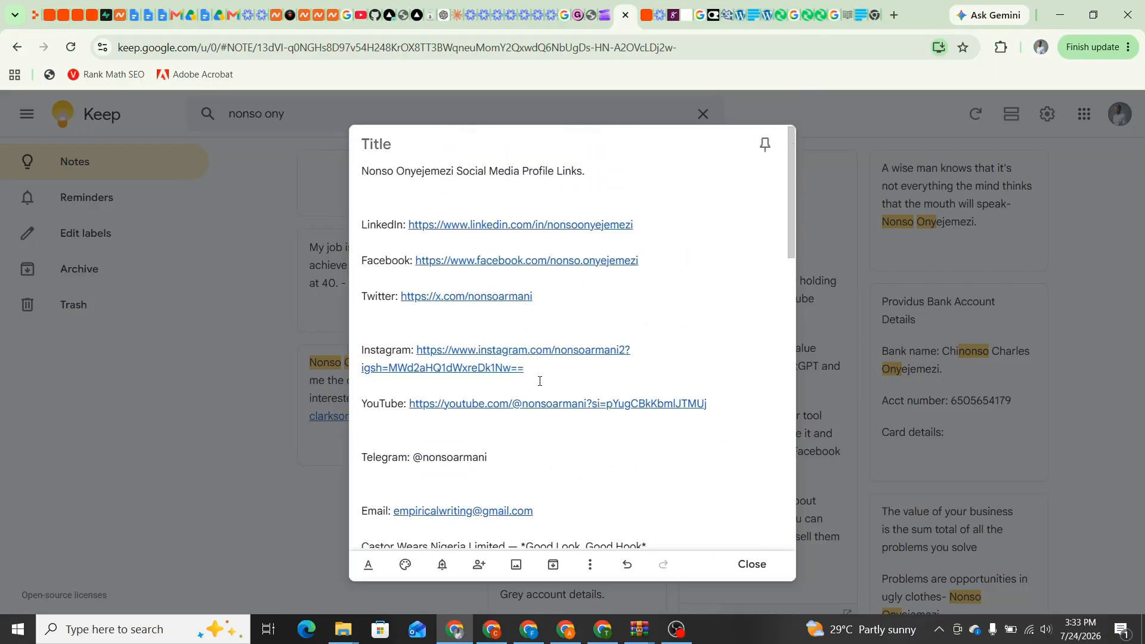
{"action": "left_click_drag", "start_coordinate": [525, 368], "coordinate": [558, 358]}
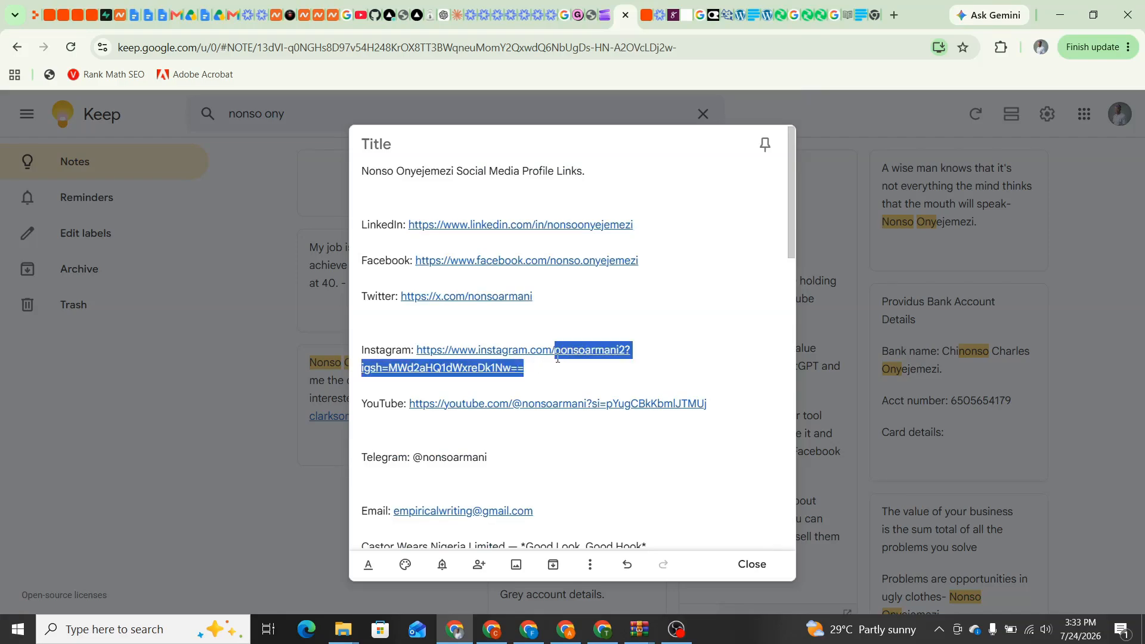
{"action": "right_click", "coordinate": [606, 355]}
{"action": "left_click", "coordinate": [647, 294]}
{"action": "left_click", "coordinate": [848, 15]}
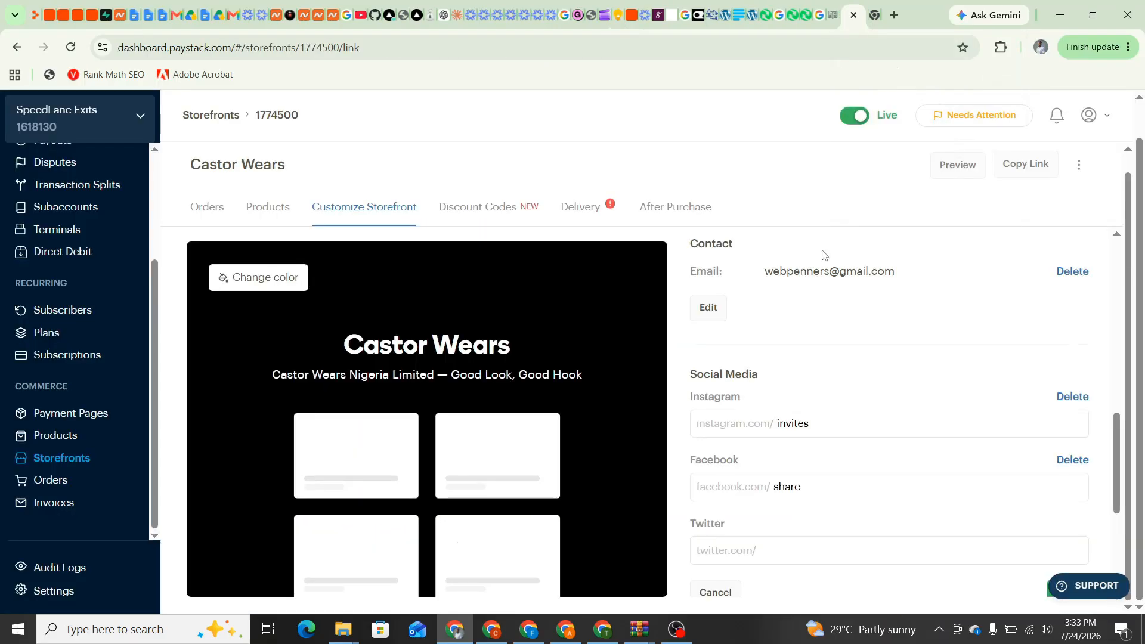
{"action": "left_click", "coordinate": [804, 424]}
{"action": "left_click_drag", "start_coordinate": [823, 424], "coordinate": [776, 422]}
{"action": "key", "text": "BackSpace"}
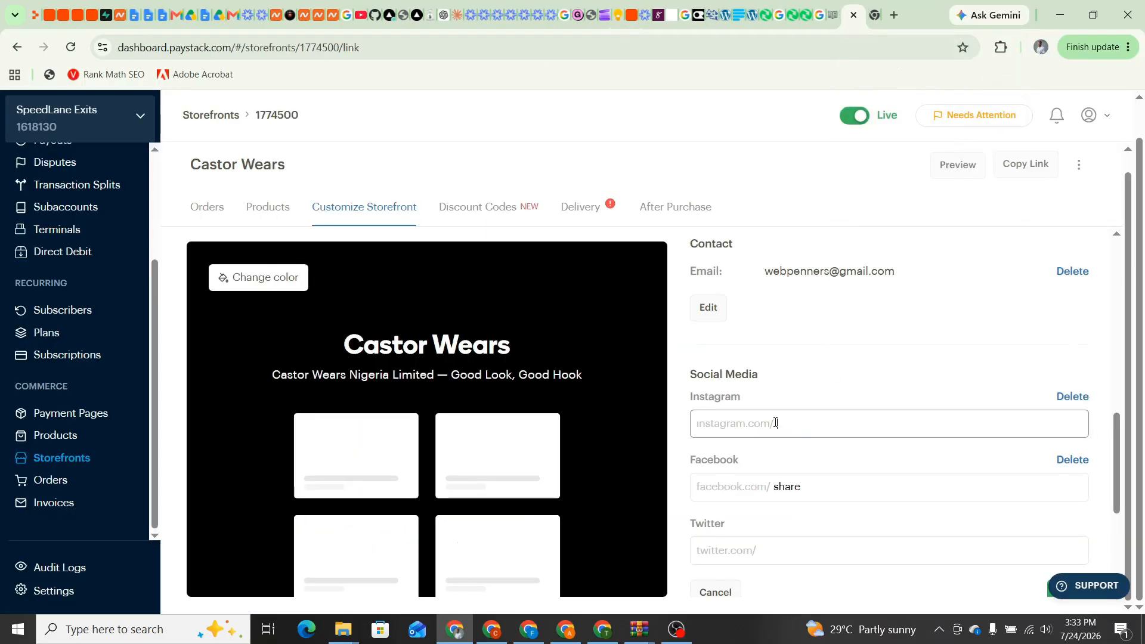
{"action": "right_click", "coordinate": [775, 423]}
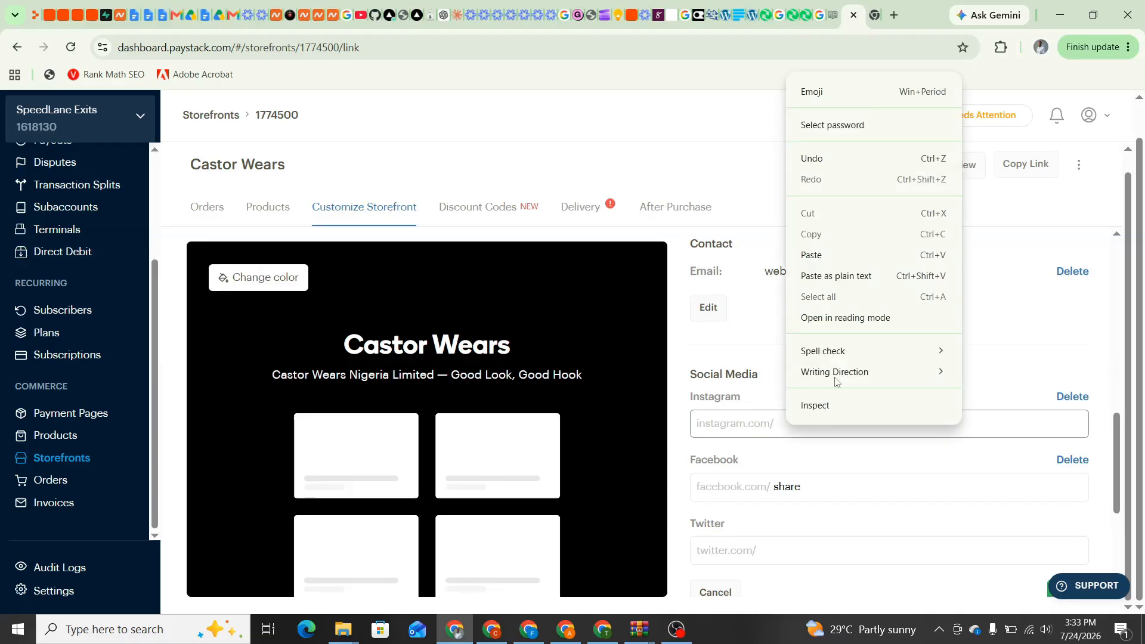
{"action": "left_click", "coordinate": [839, 260]}
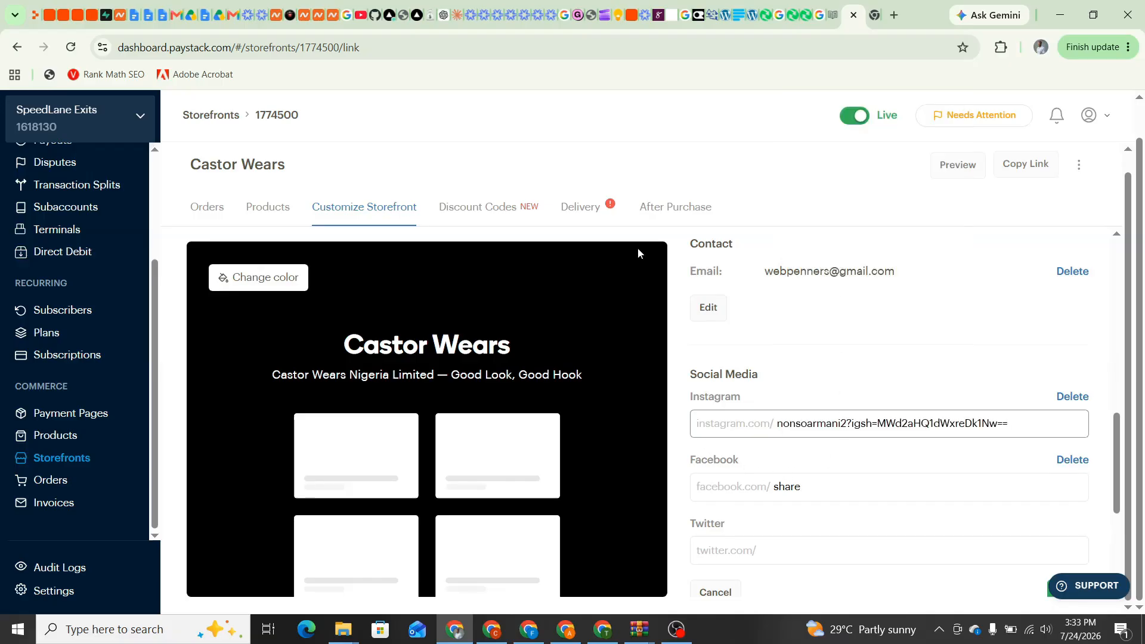
Put the Facebook handle from the Keep note into the Facebook field and save the social links
{"action": "left_click", "coordinate": [618, 15]}
{"action": "left_click", "coordinate": [575, 439]}
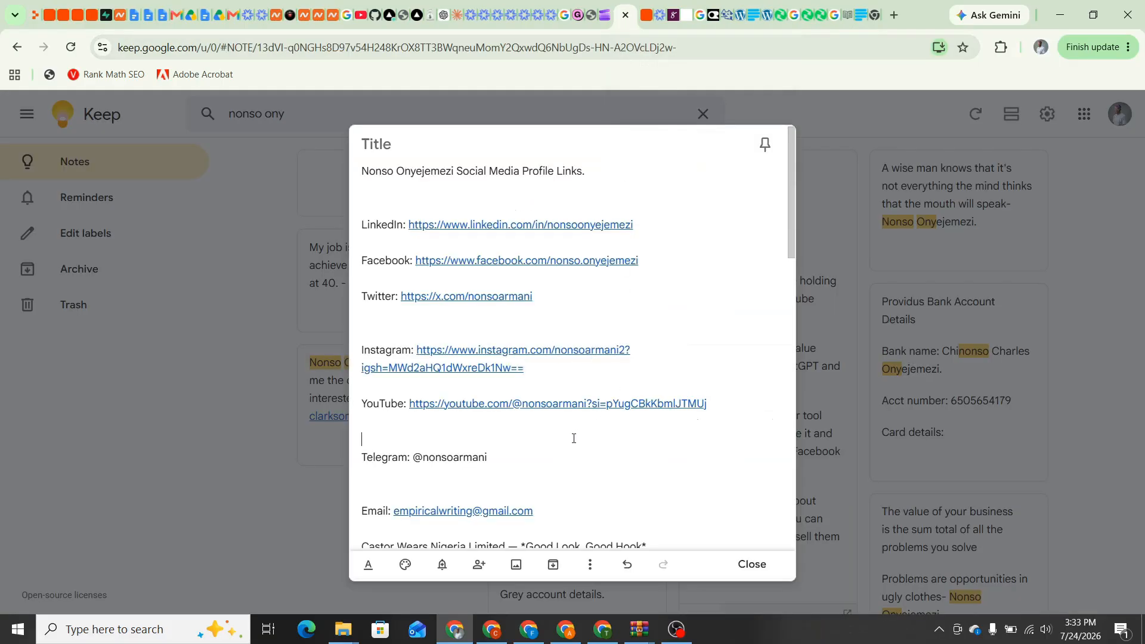
{"action": "left_click_drag", "start_coordinate": [651, 266], "coordinate": [551, 262]}
{"action": "right_click", "coordinate": [552, 262]}
{"action": "left_click", "coordinate": [609, 294]}
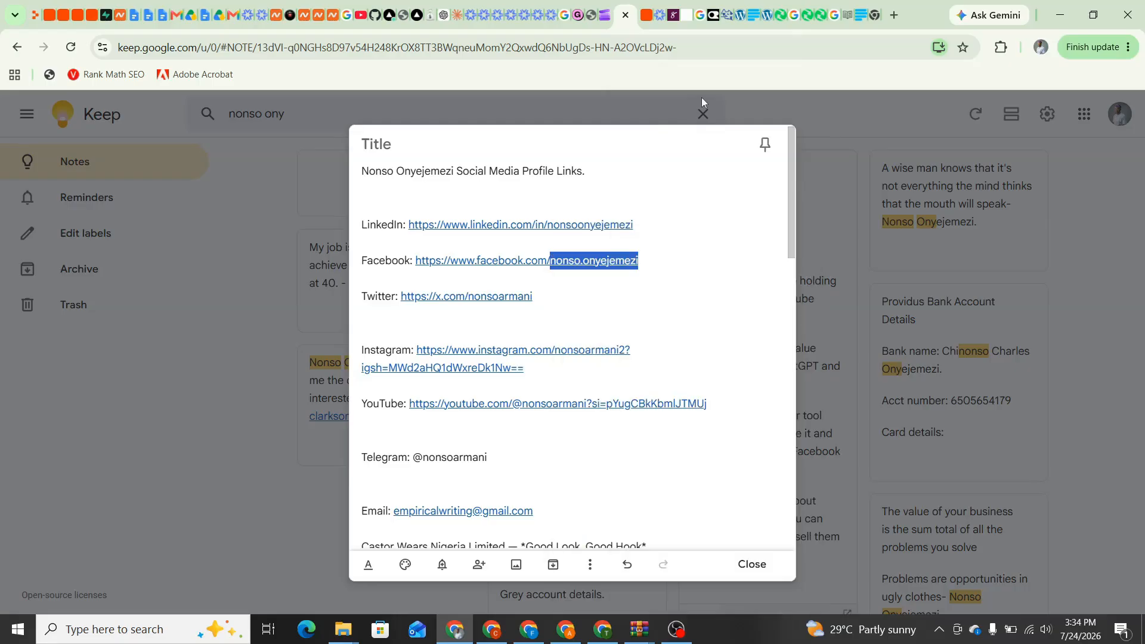
{"action": "left_click", "coordinate": [863, 27]}
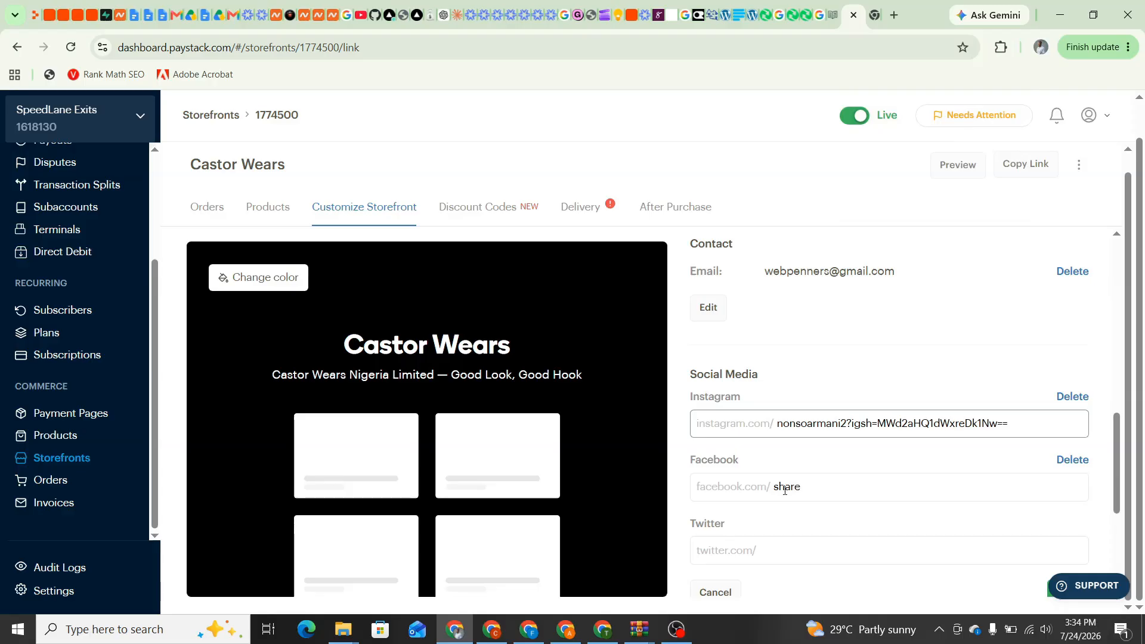
{"action": "left_click", "coordinate": [817, 487]}
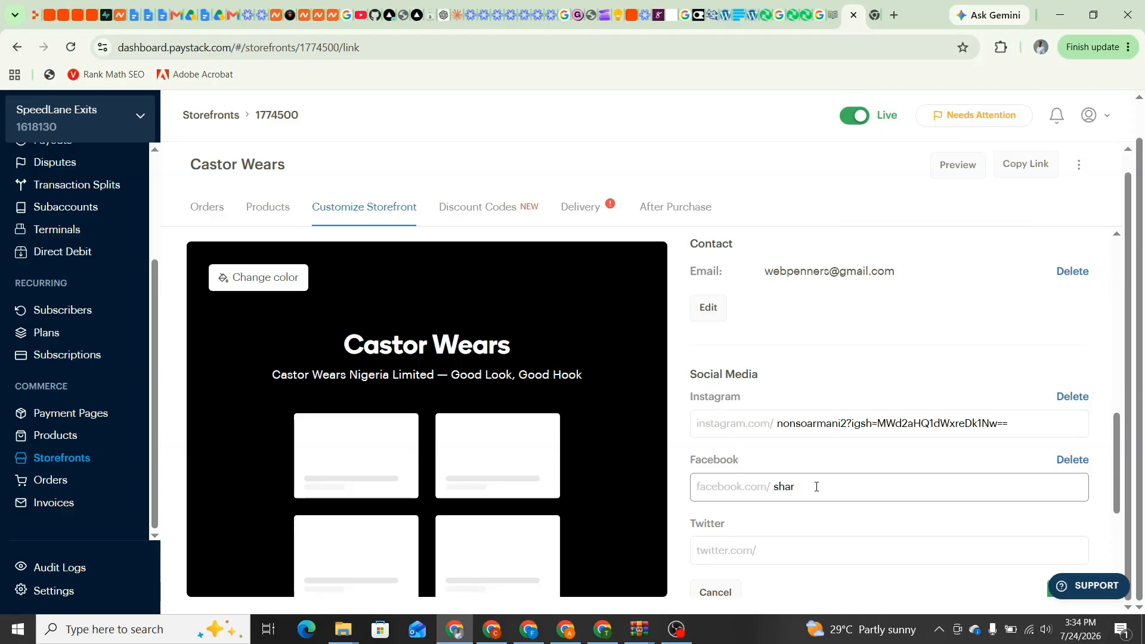
{"action": "right_click", "coordinate": [785, 489]}
{"action": "left_click", "coordinate": [855, 314]}
{"action": "scroll", "coordinate": [722, 537], "scroll_direction": "down", "scroll_amount": 1}
{"action": "scroll", "coordinate": [722, 535], "scroll_direction": "down", "scroll_amount": 1}
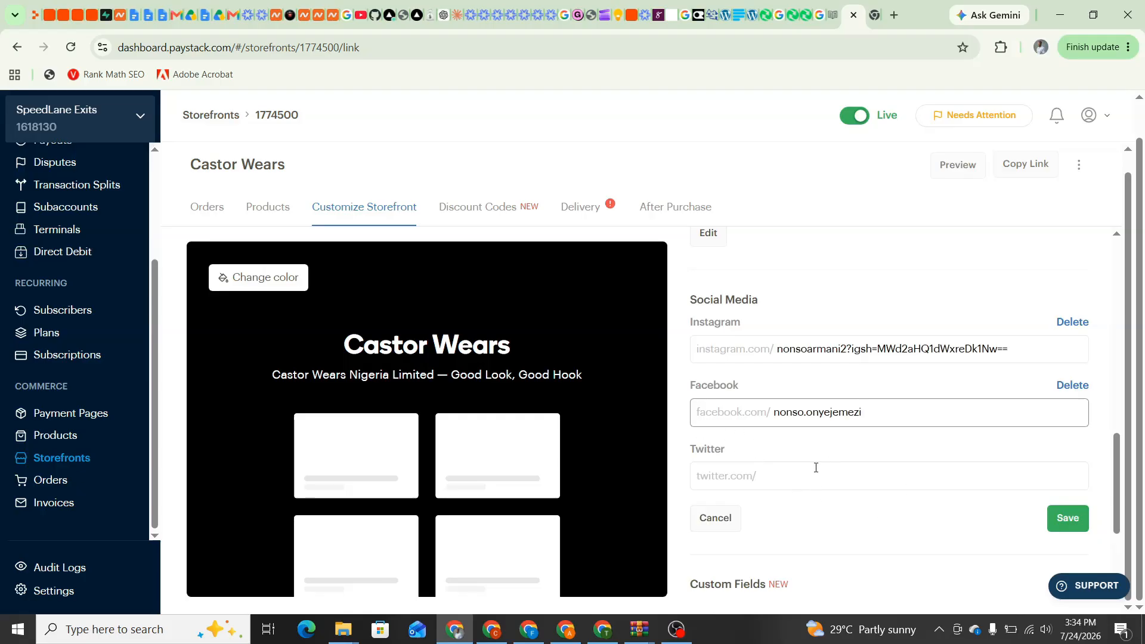
{"action": "scroll", "coordinate": [820, 471], "scroll_direction": "down", "scroll_amount": 3}
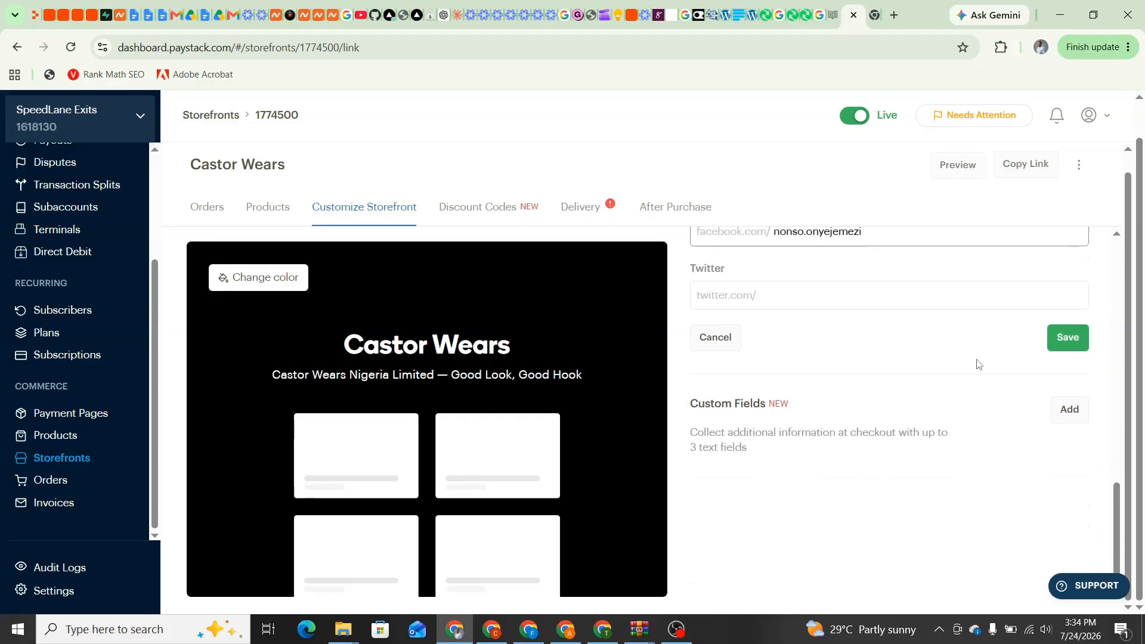
{"action": "left_click", "coordinate": [1055, 336]}
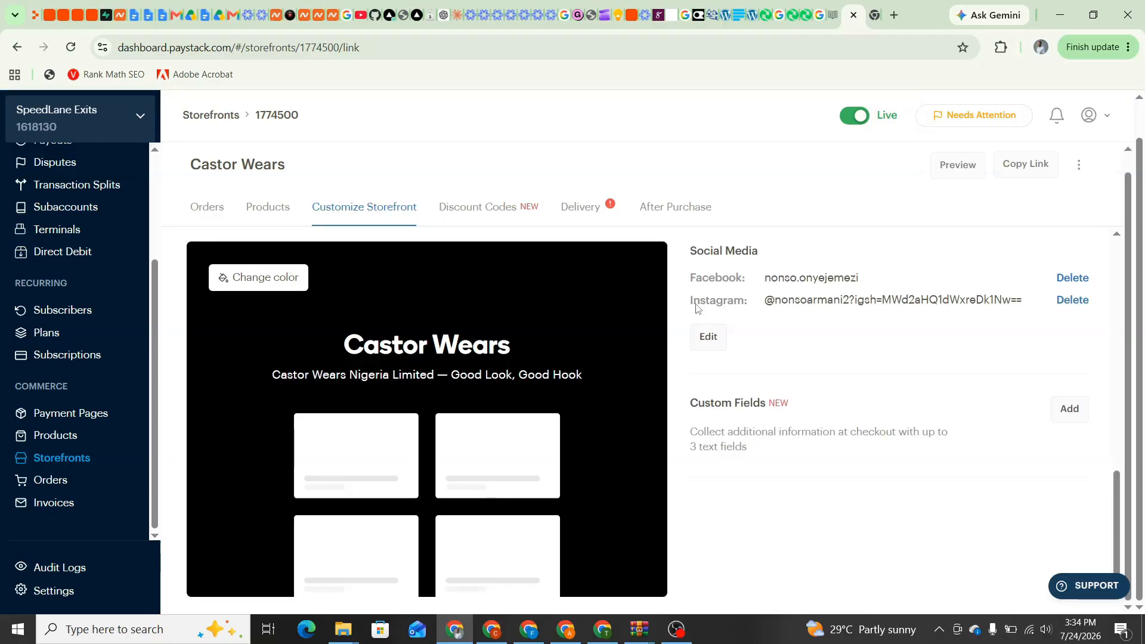
Start a new discount code named CASTOR with a Percentage discount type
{"action": "left_click", "coordinate": [465, 213]}
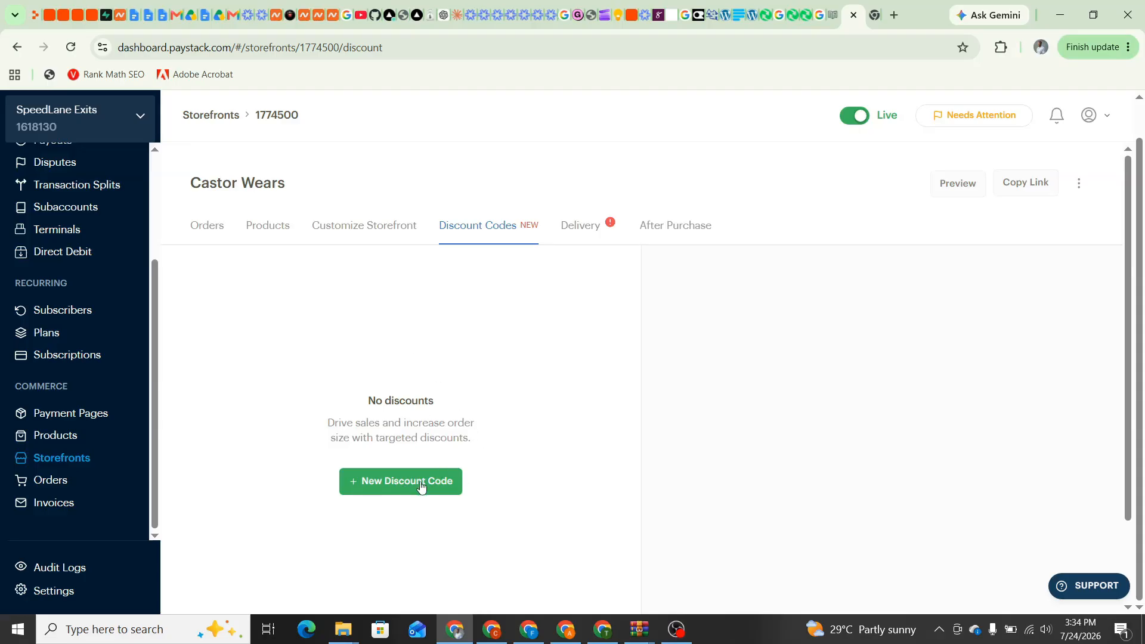
{"action": "left_click", "coordinate": [384, 476]}
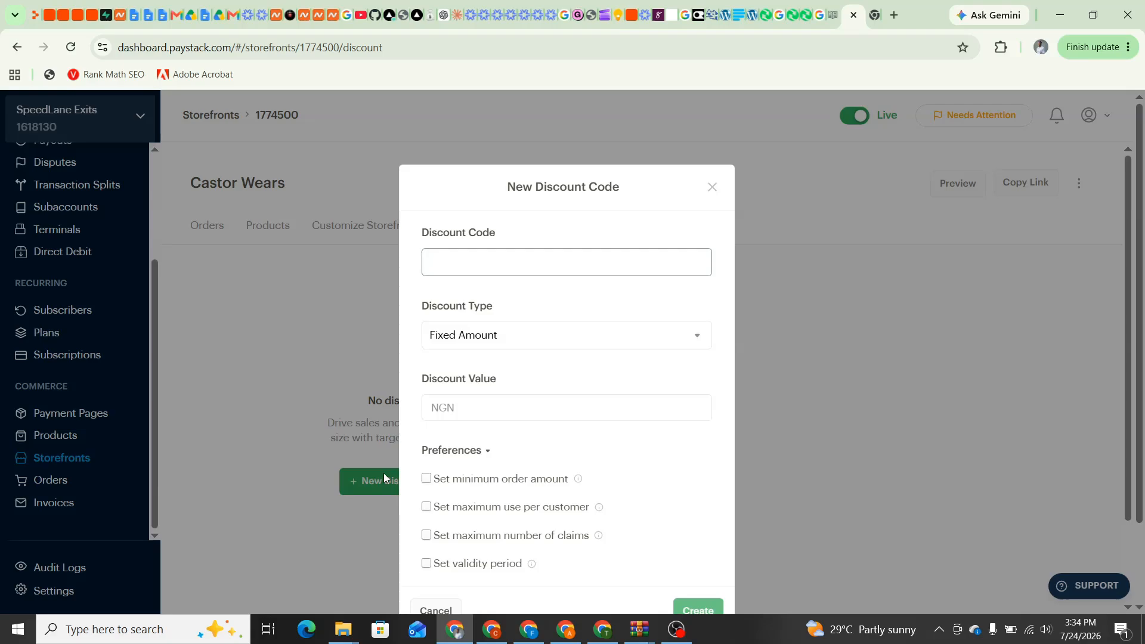
{"action": "type", "text": "CAST"}
{"action": "type", "text": "OR"}
{"action": "scroll", "coordinate": [384, 474], "scroll_direction": "down", "scroll_amount": 2}
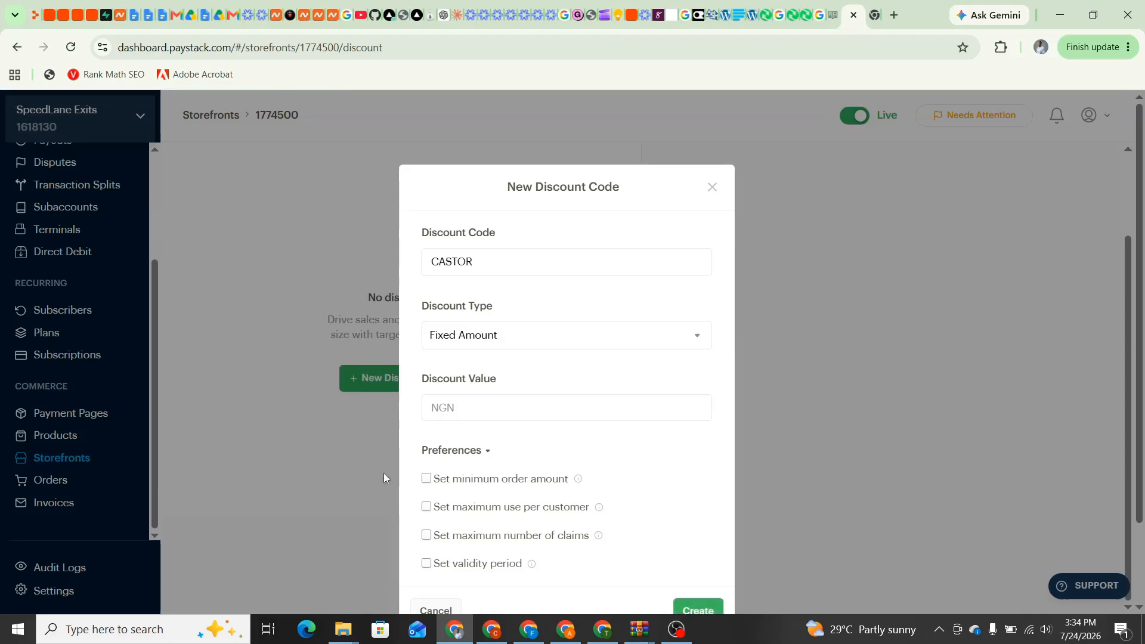
{"action": "left_click", "coordinate": [484, 340]}
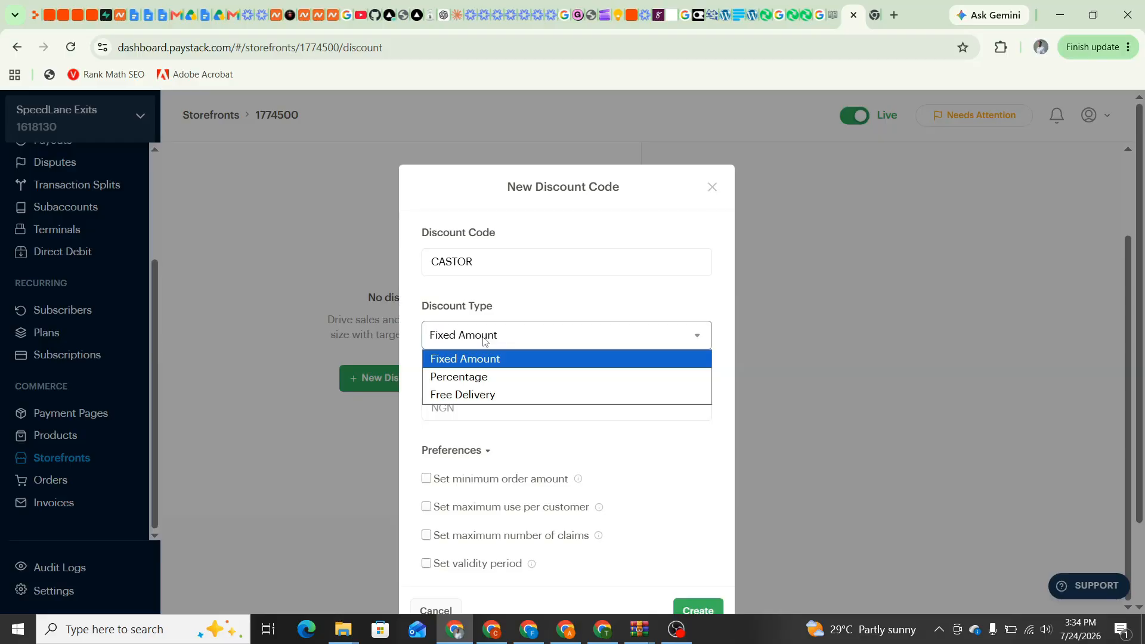
{"action": "left_click", "coordinate": [488, 377]}
Set the discount to 25% with a NGN 10,000 minimum order amount and create the code
{"action": "left_click", "coordinate": [458, 412]}
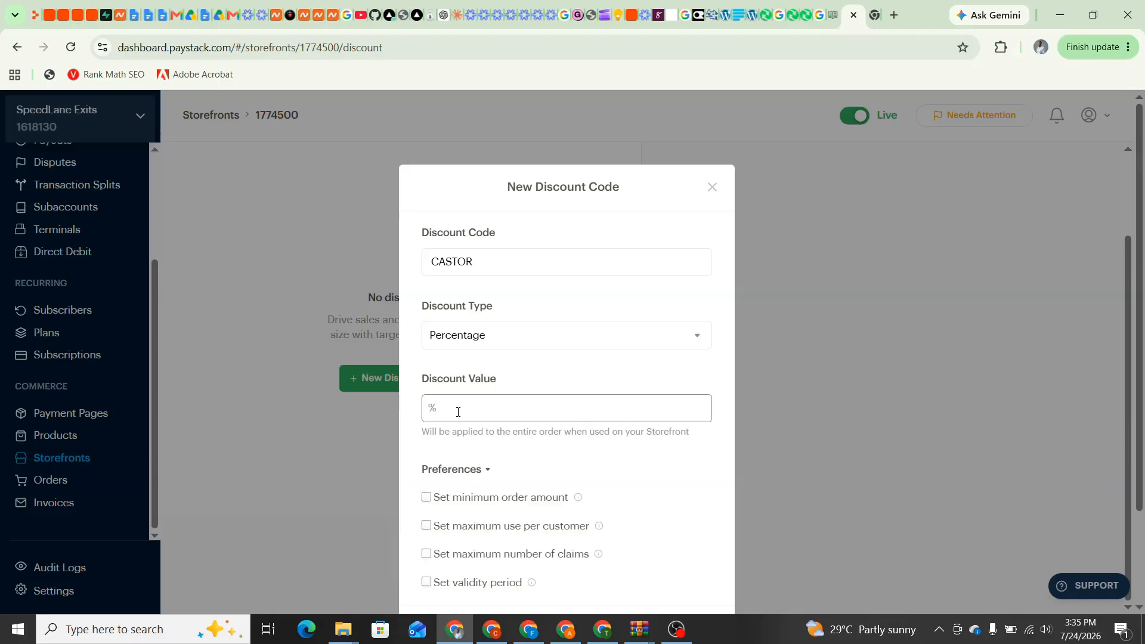
{"action": "type", "text": "25"}
{"action": "scroll", "coordinate": [485, 418], "scroll_direction": "down", "scroll_amount": 2}
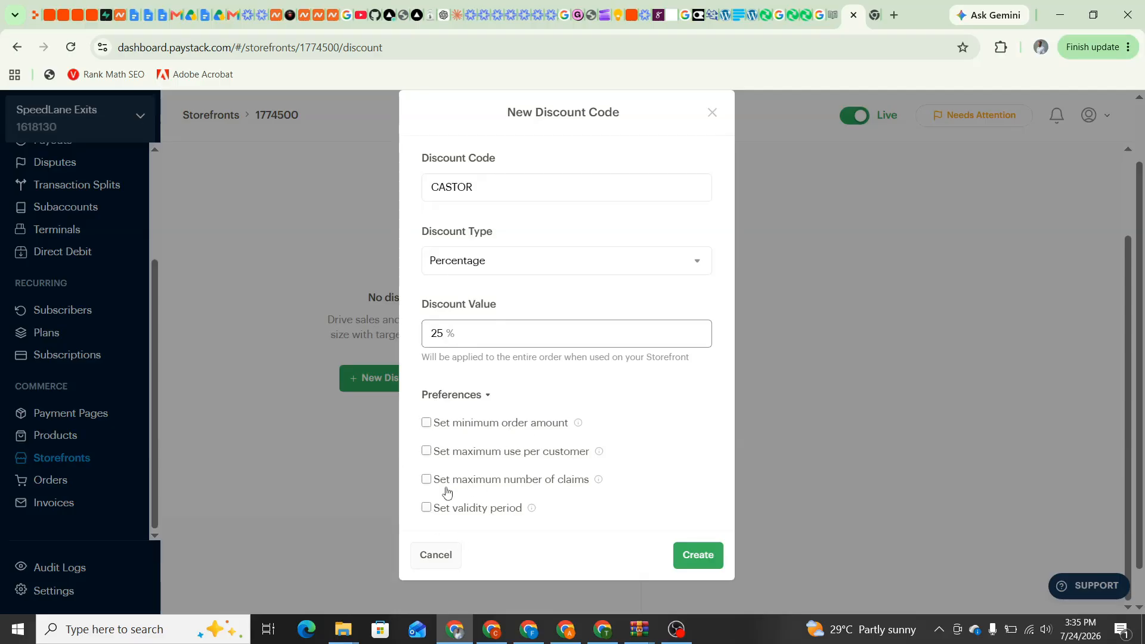
{"action": "left_click", "coordinate": [427, 434]}
{"action": "left_click", "coordinate": [434, 410]}
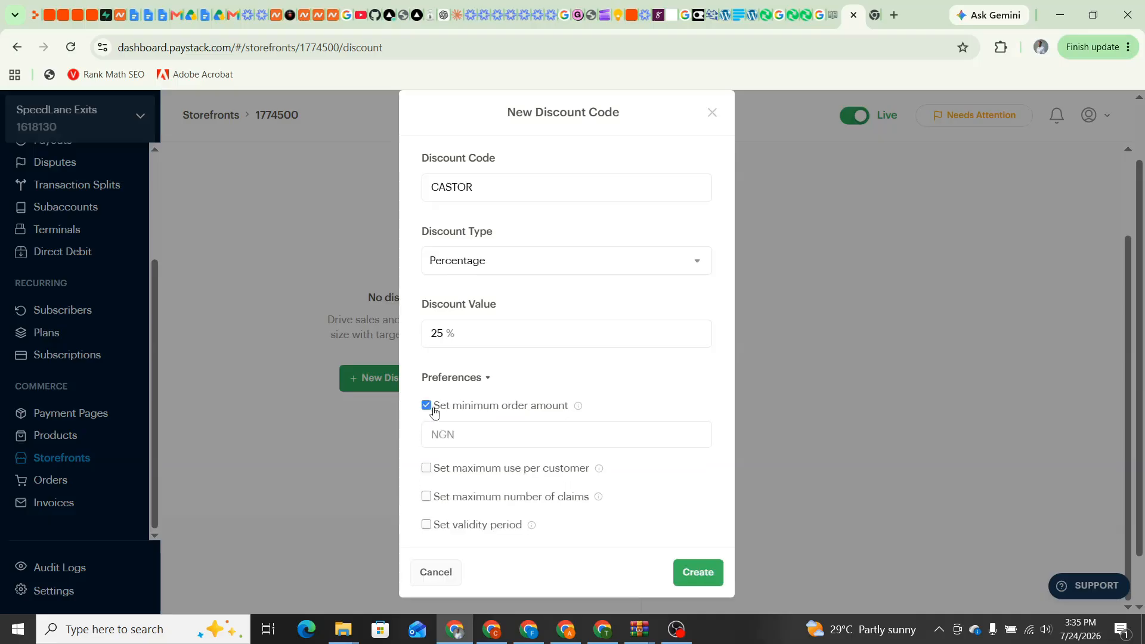
{"action": "left_click", "coordinate": [471, 434]}
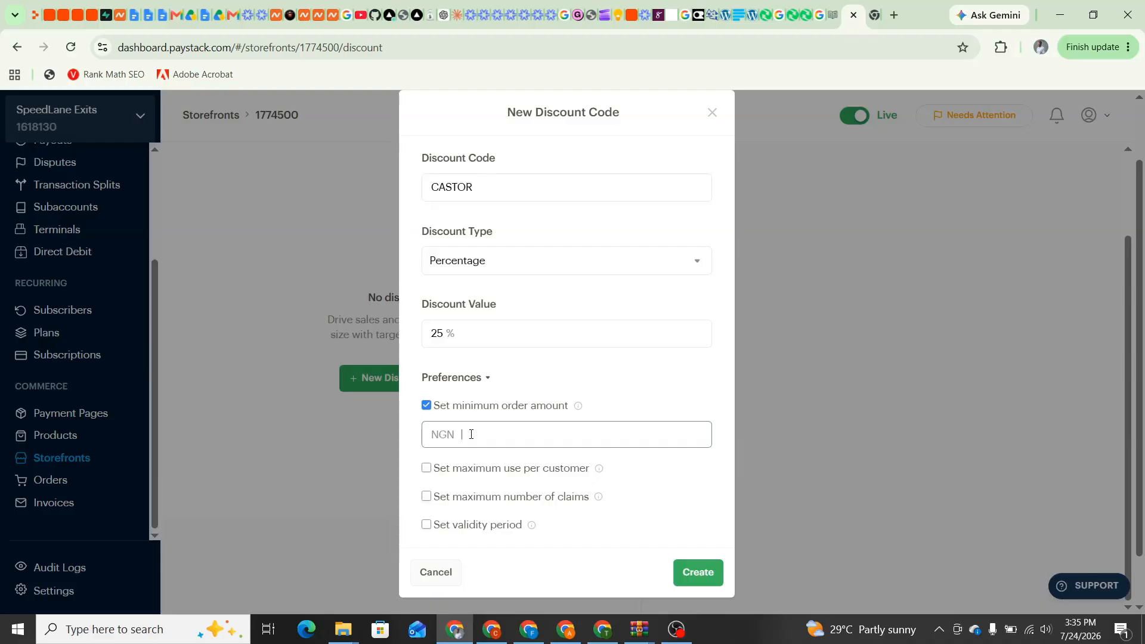
{"action": "type", "text": "10,000"}
{"action": "left_click", "coordinate": [682, 576]}
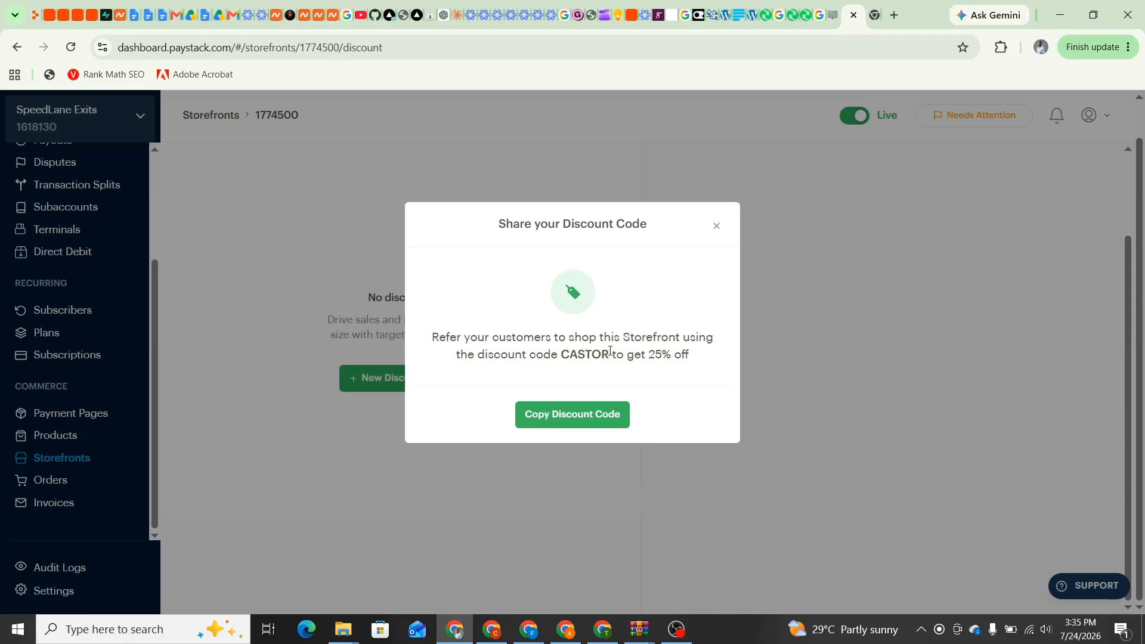
Close the CASTOR share message to return to the Discount Codes list showing the 25% code
{"action": "left_click_drag", "start_coordinate": [610, 351], "coordinate": [564, 355]}
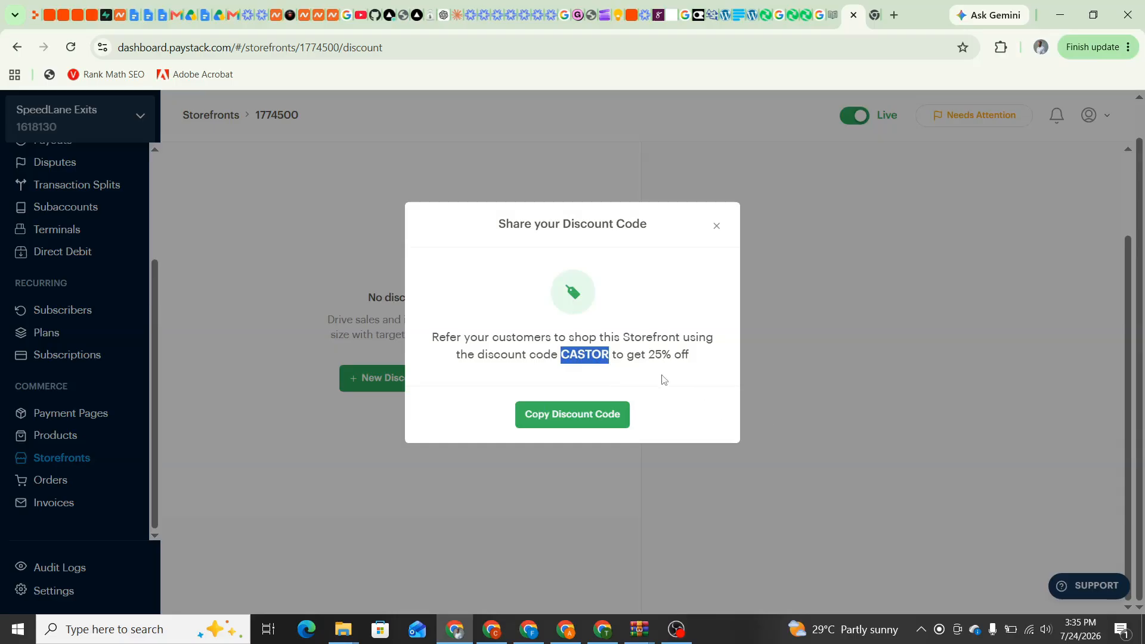
{"action": "left_click", "coordinate": [632, 353]}
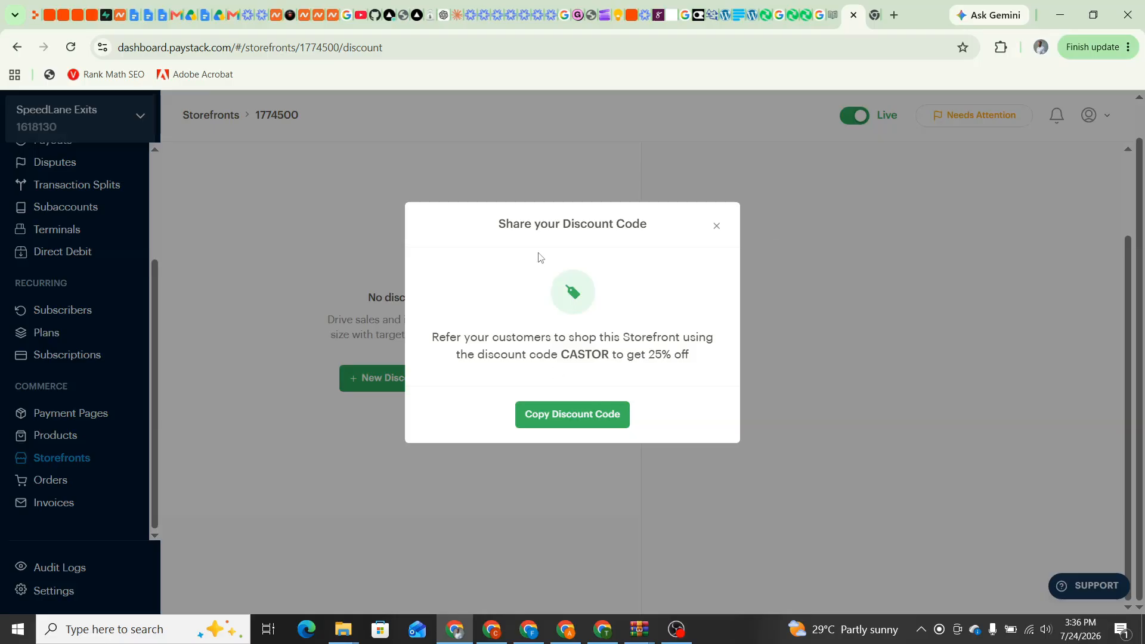
{"action": "left_click", "coordinate": [716, 228]}
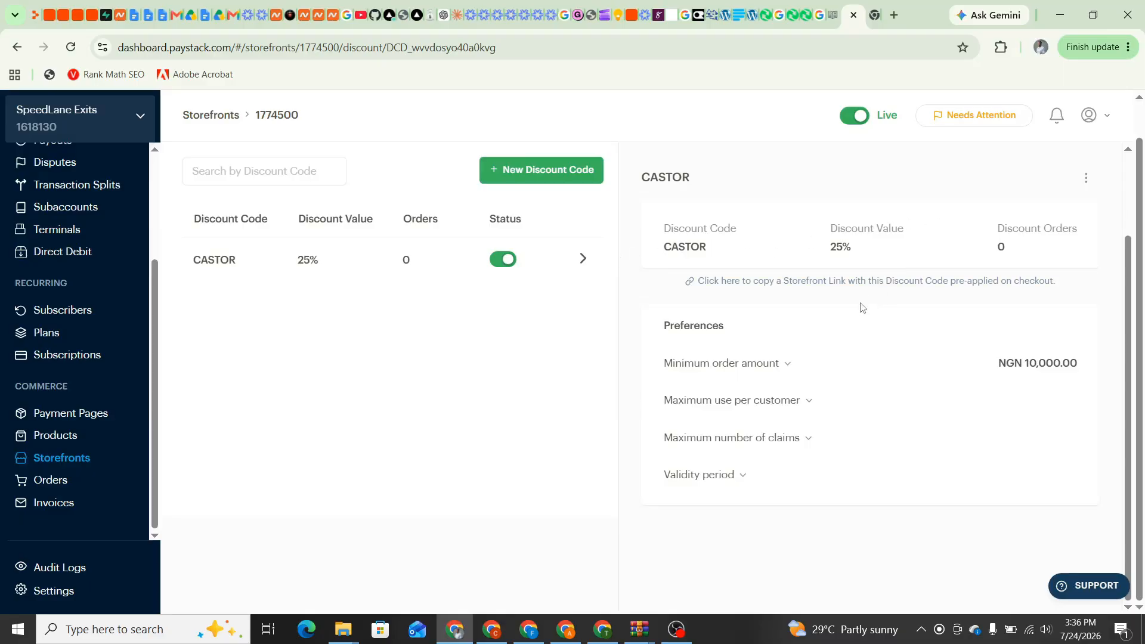
{"action": "scroll", "coordinate": [883, 358], "scroll_direction": "up", "scroll_amount": 2}
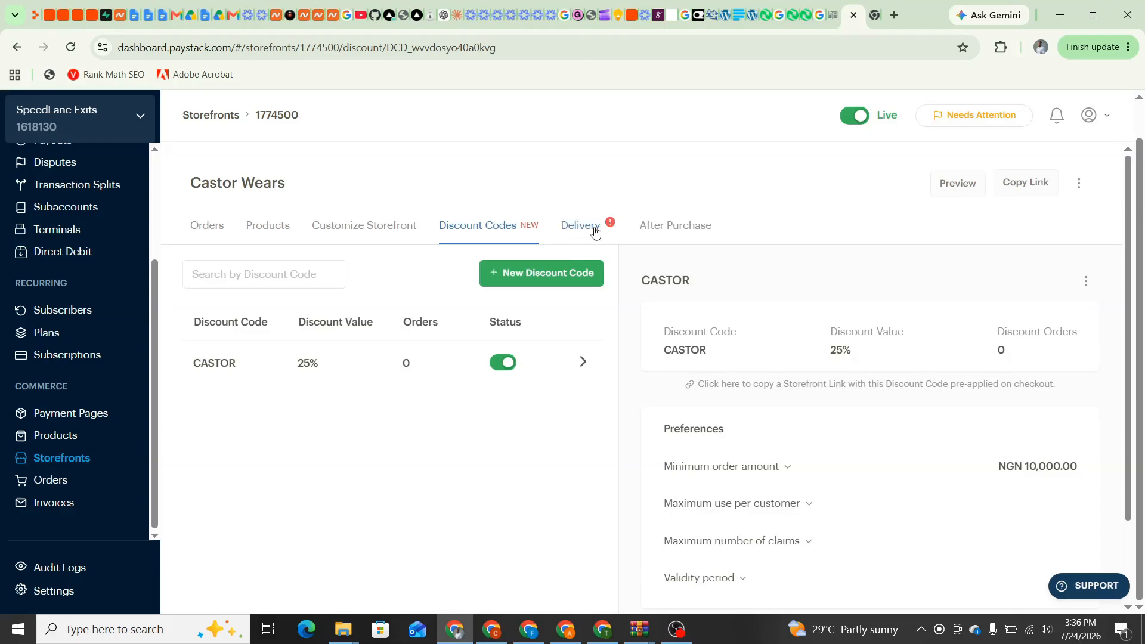
Add a Lagos delivery fee of NGN 5,000 in the storefront's Delivery settings
{"action": "left_click", "coordinate": [595, 232]}
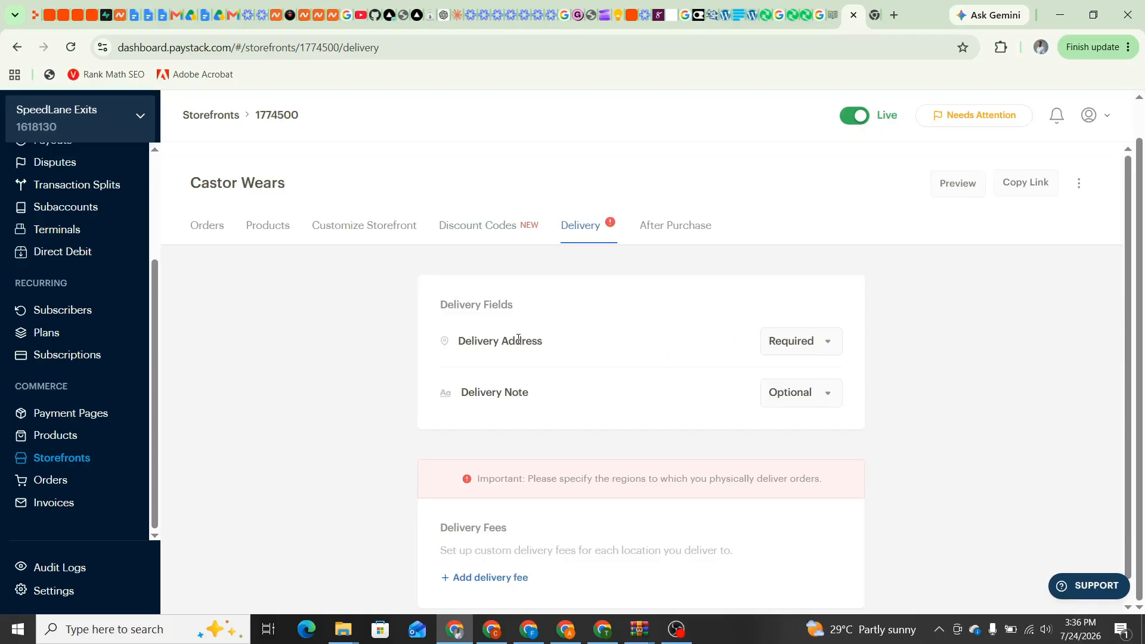
{"action": "scroll", "coordinate": [518, 339], "scroll_direction": "down", "scroll_amount": 1}
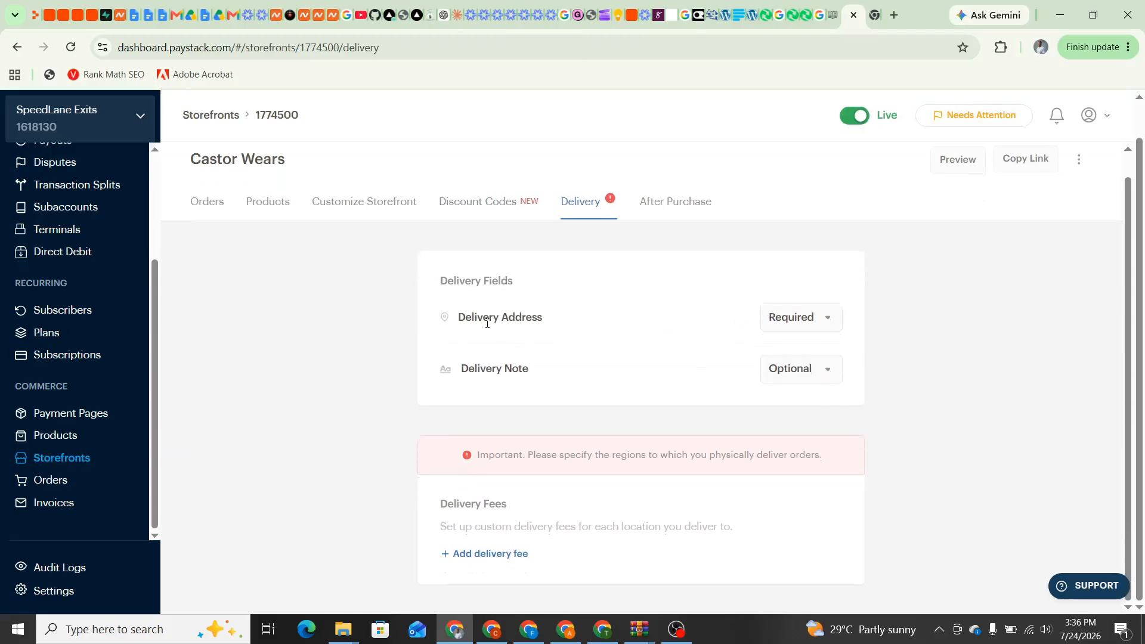
{"action": "left_click", "coordinate": [482, 555]}
{"action": "scroll", "coordinate": [482, 559], "scroll_direction": "down", "scroll_amount": 1}
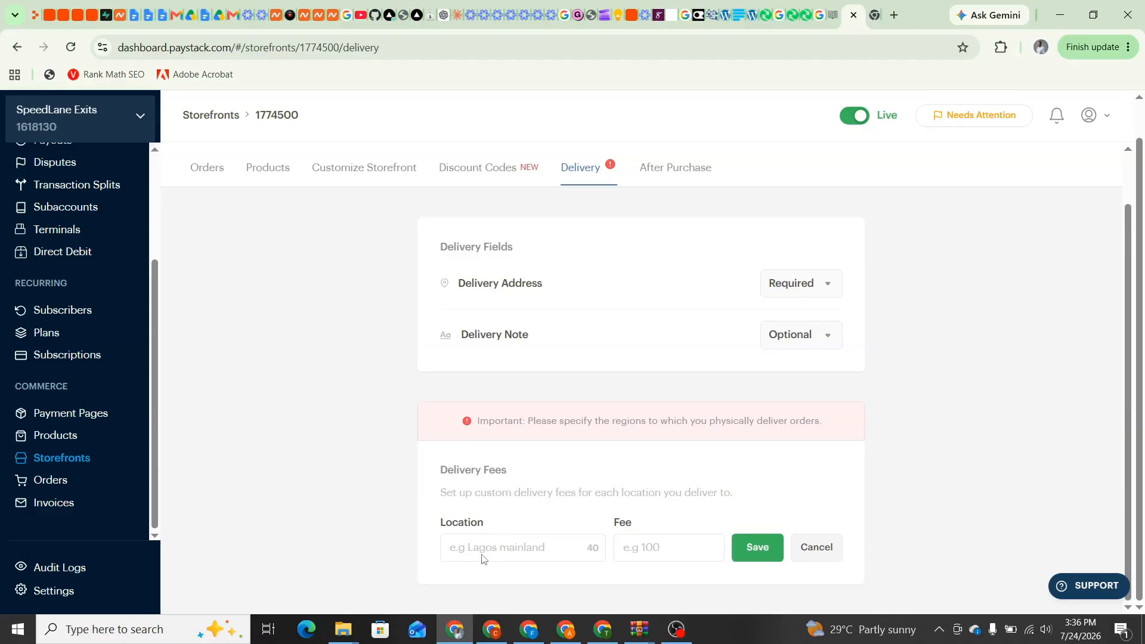
{"action": "scroll", "coordinate": [482, 557], "scroll_direction": "up", "scroll_amount": 1}
{"action": "scroll", "coordinate": [475, 566], "scroll_direction": "down", "scroll_amount": 1}
{"action": "left_click", "coordinate": [460, 541]}
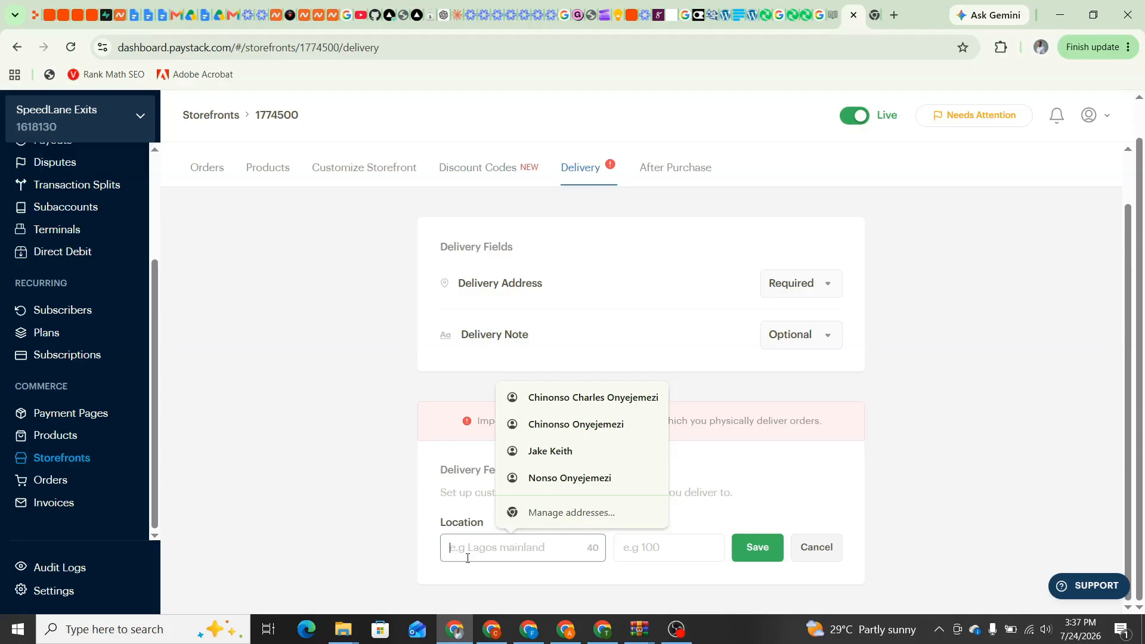
{"action": "type", "text": "Lagos"}
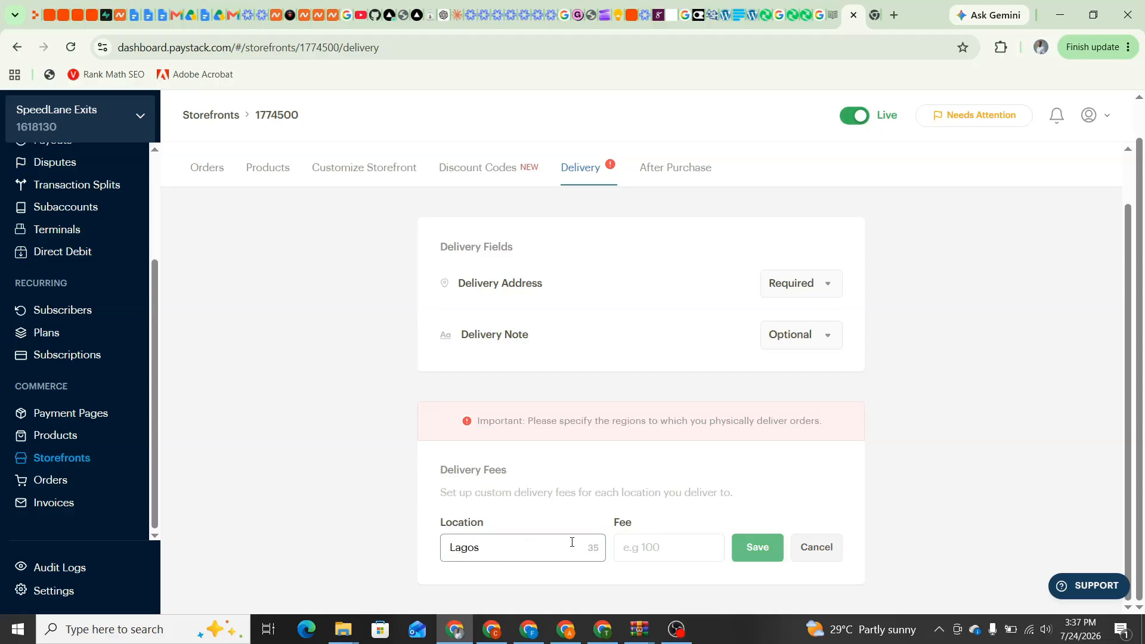
{"action": "left_click", "coordinate": [636, 550]}
{"action": "type", "text": "5"}
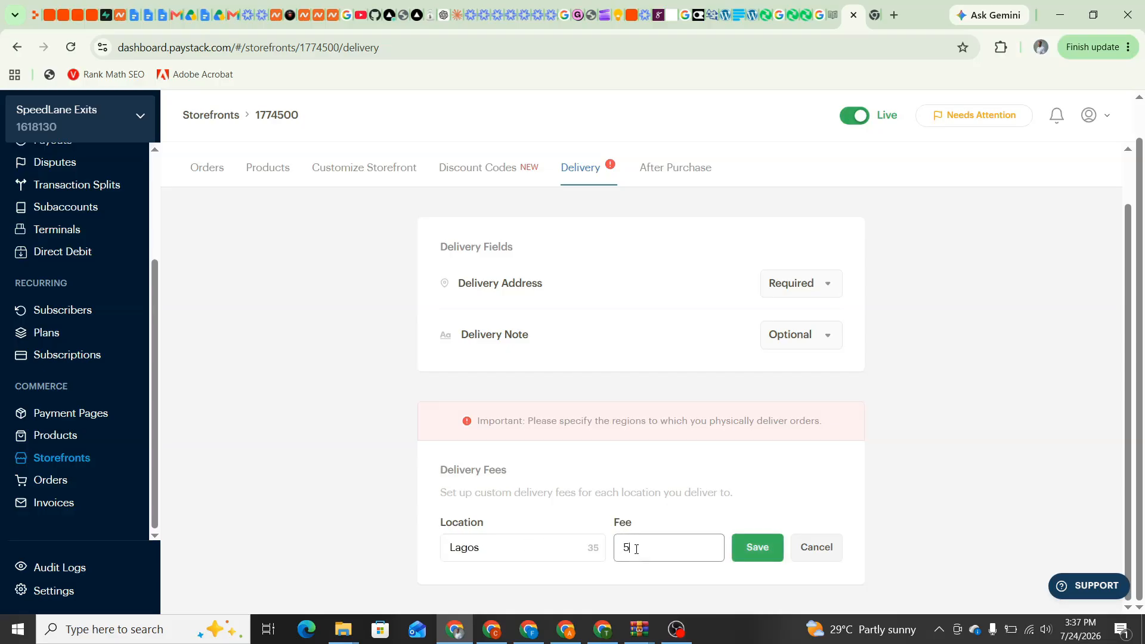
{"action": "type", "text": ",000"}
{"action": "left_click", "coordinate": [761, 549]}
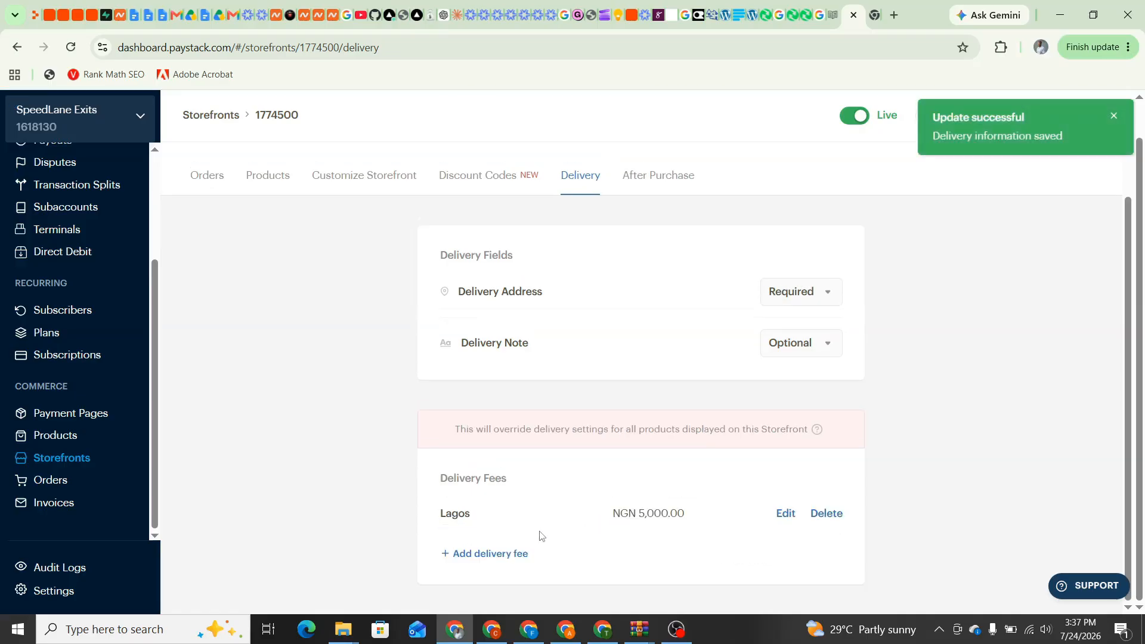
Add a second delivery fee of NGN 3,000 for Uyo
{"action": "left_click", "coordinate": [495, 554]}
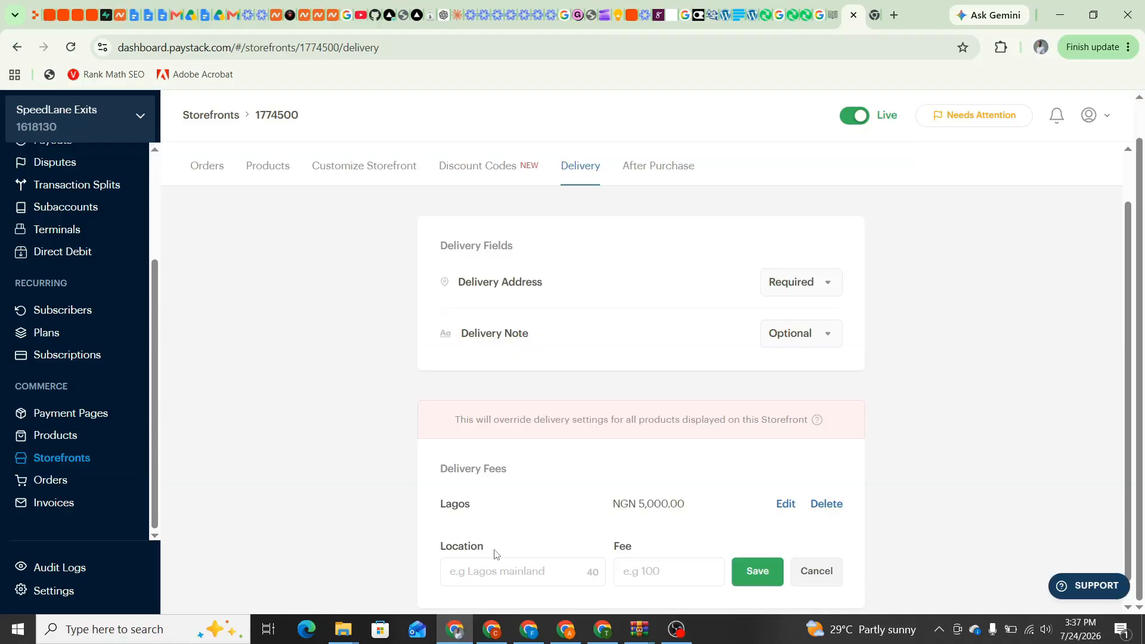
{"action": "left_click", "coordinate": [468, 574]}
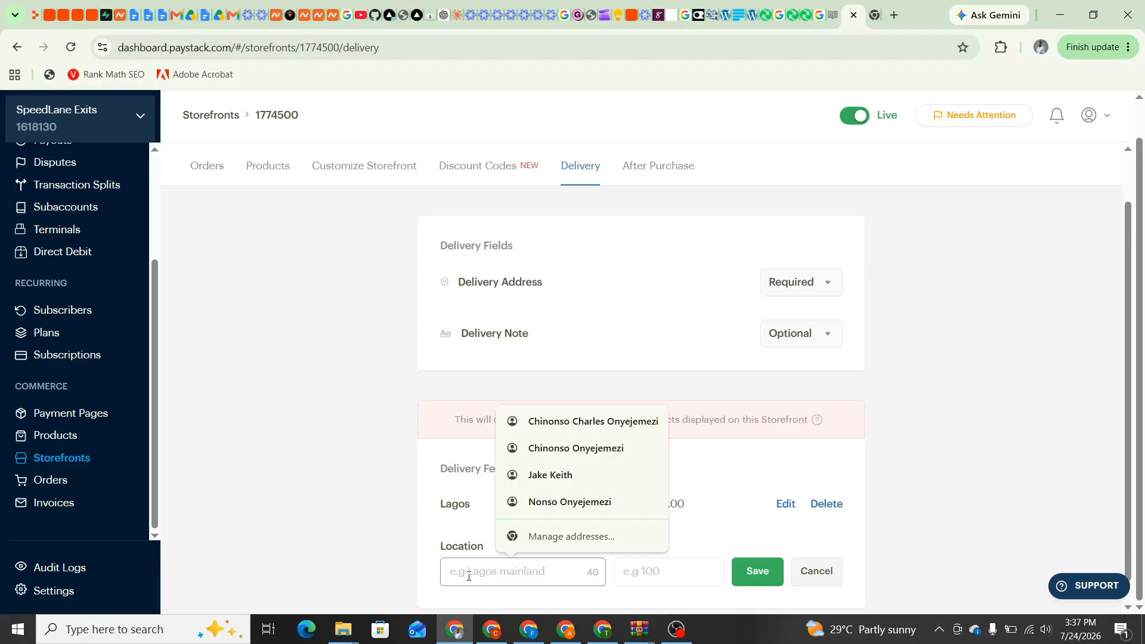
{"action": "type", "text": "A"}
{"action": "key", "text": "BackSpace"}
{"action": "type", "text": "U"}
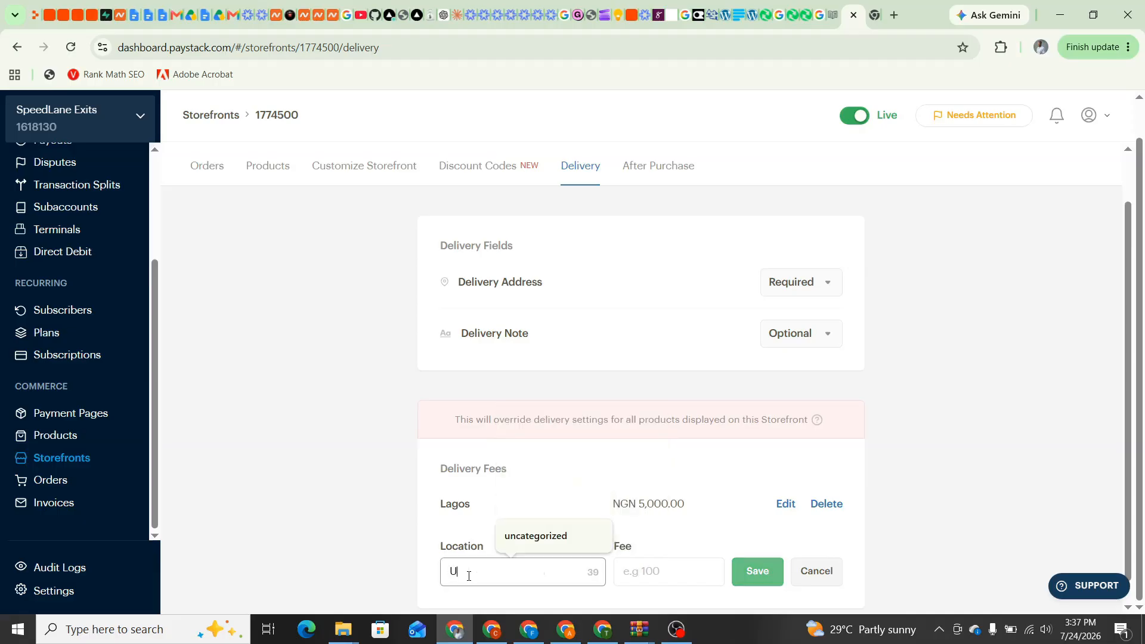
{"action": "type", "text": "yo"}
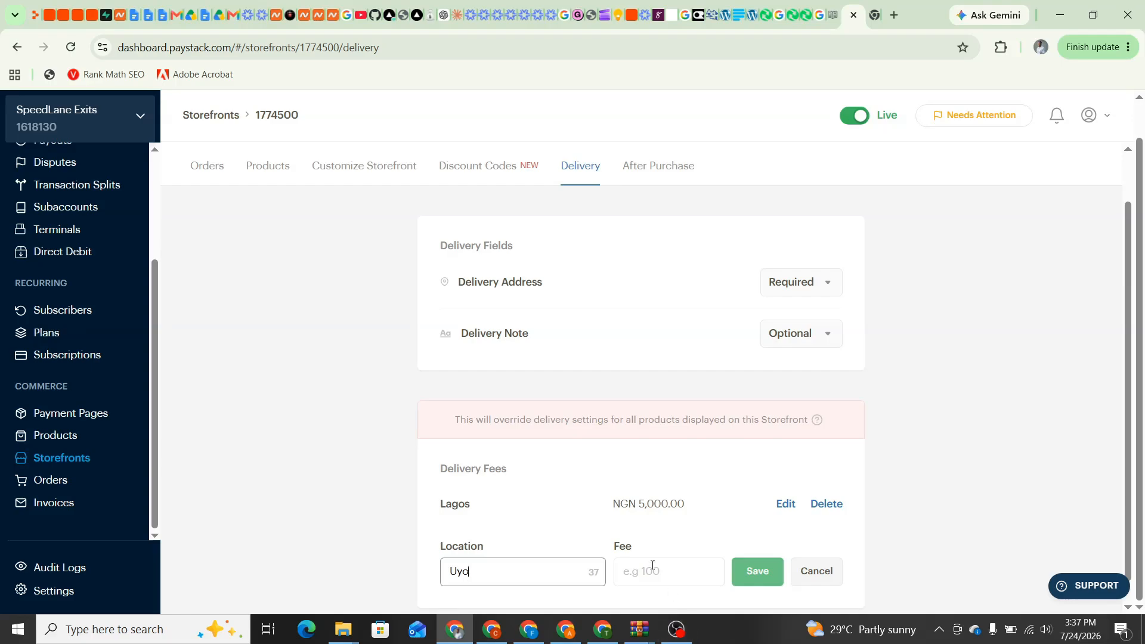
{"action": "left_click", "coordinate": [647, 574]}
{"action": "type", "text": "3000"}
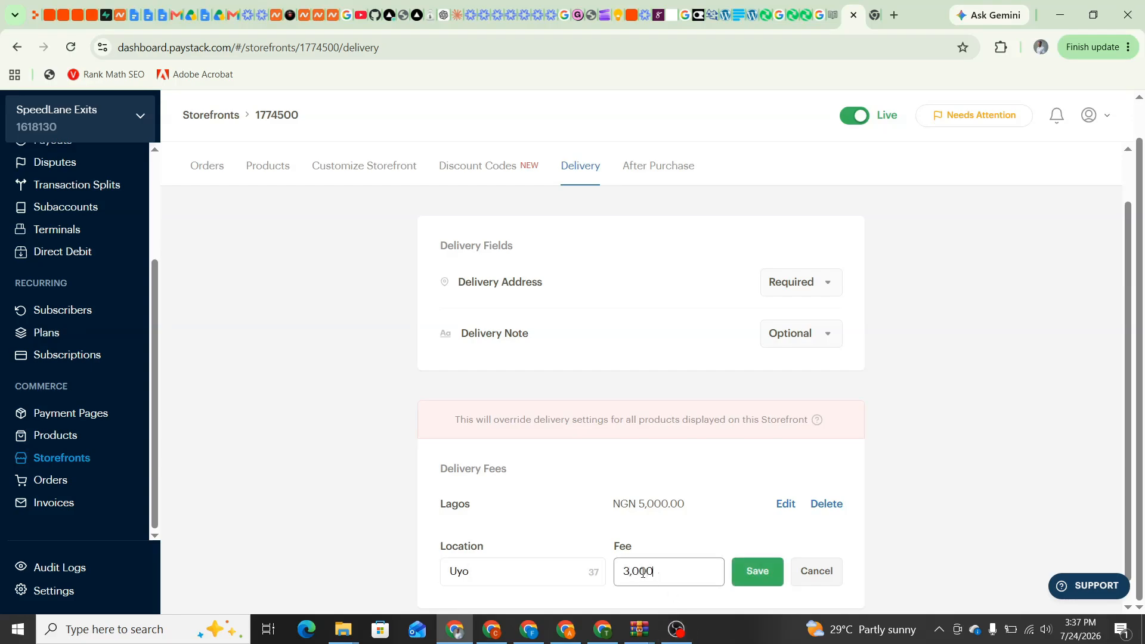
{"action": "left_click", "coordinate": [756, 572]}
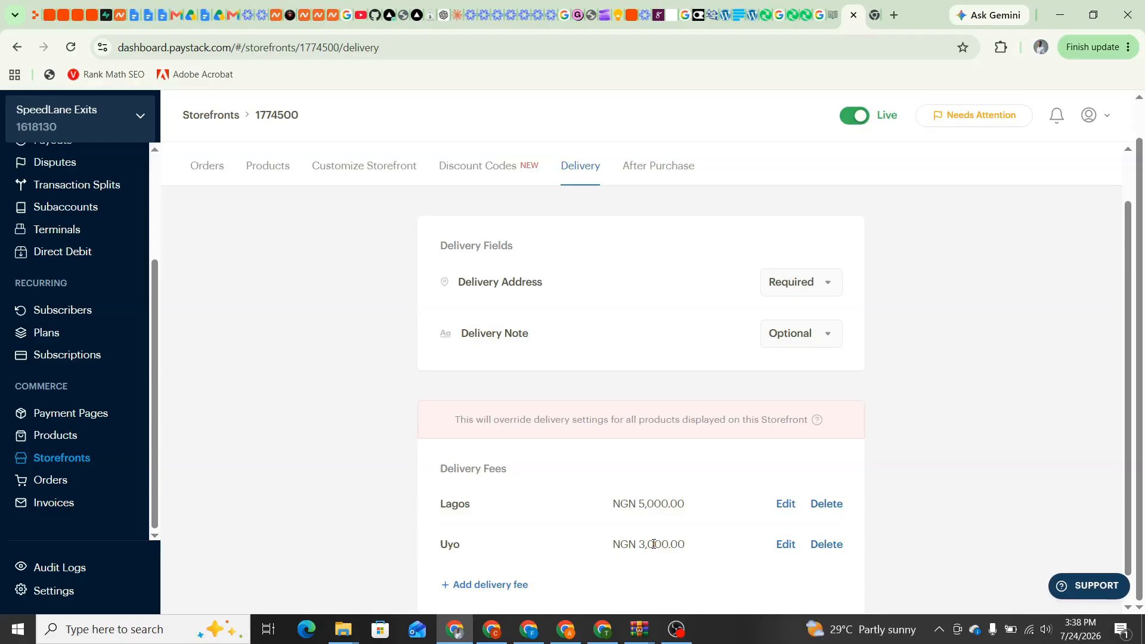
Save 'Thanks for your purchase!' as the After Purchase success message, then view the Orders tab
{"action": "left_click", "coordinate": [660, 172]}
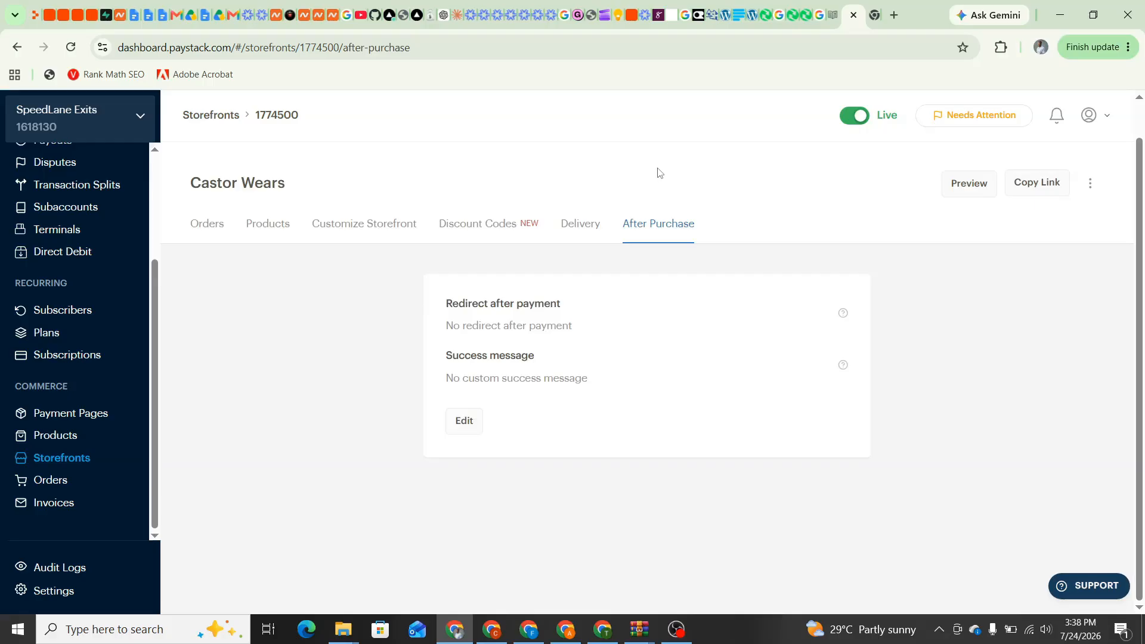
{"action": "left_click", "coordinate": [465, 423]}
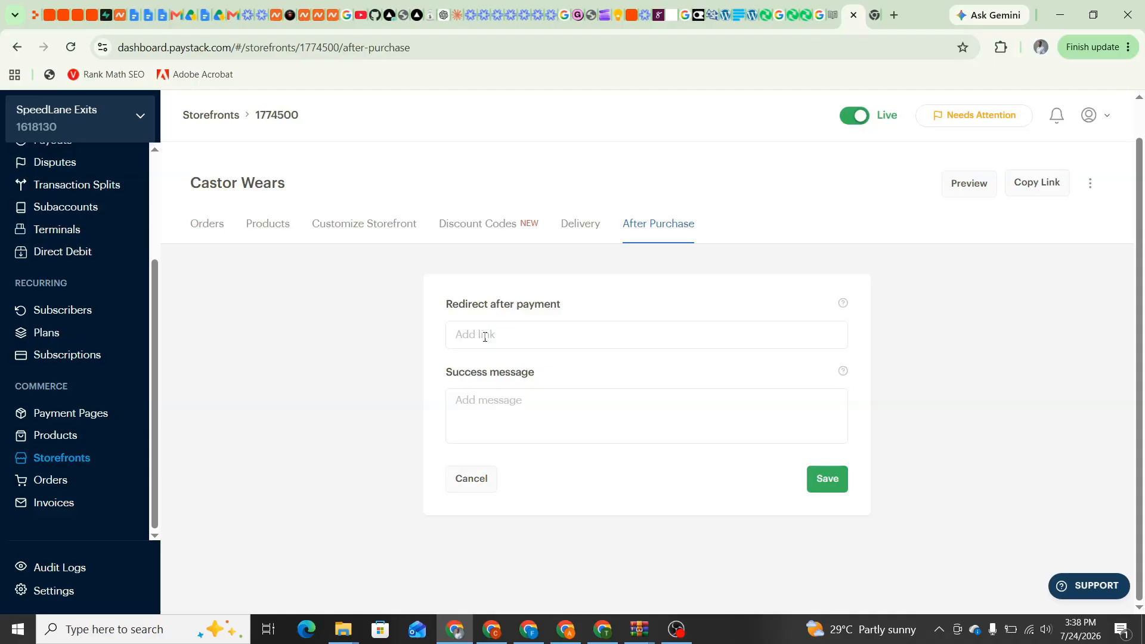
{"action": "left_click", "coordinate": [468, 334]}
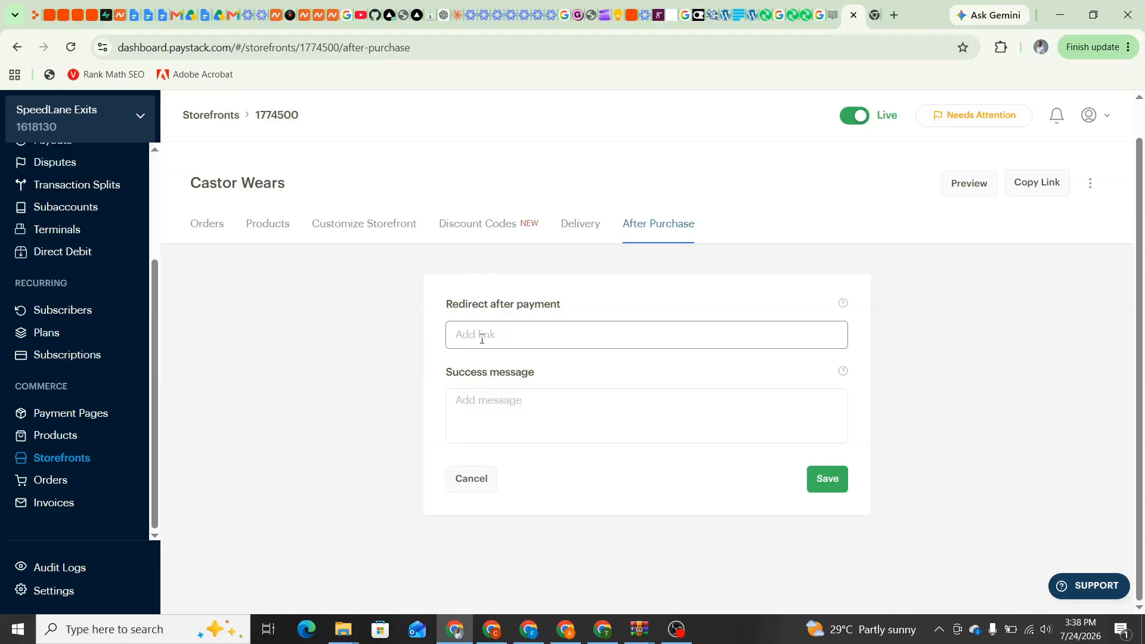
{"action": "left_click", "coordinate": [505, 407]}
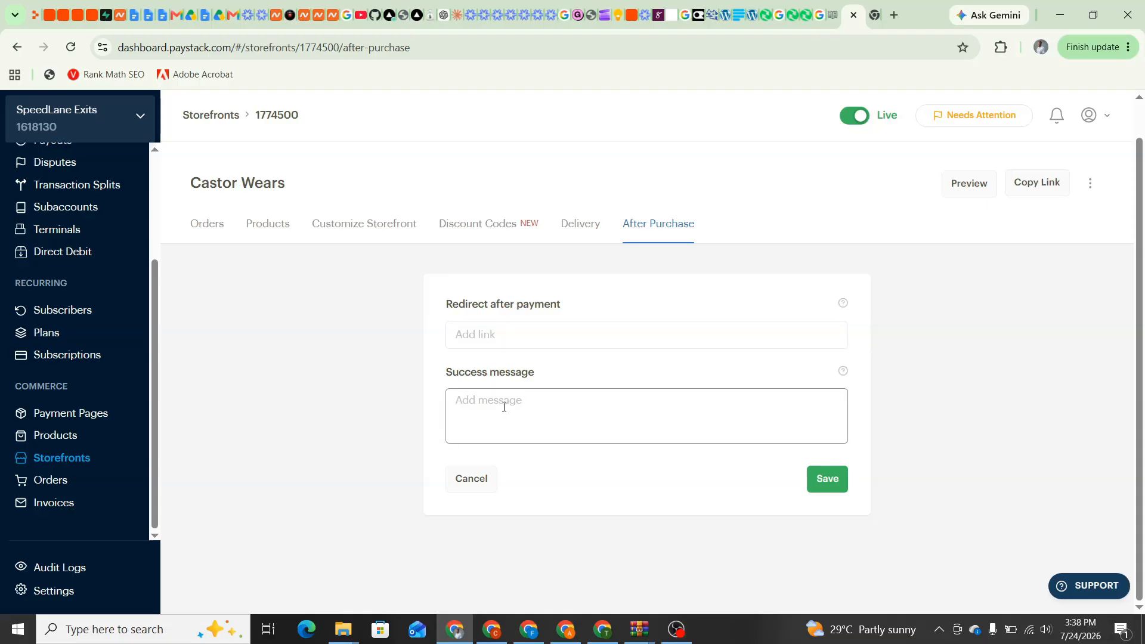
{"action": "type", "text": "Thanks for your pur"}
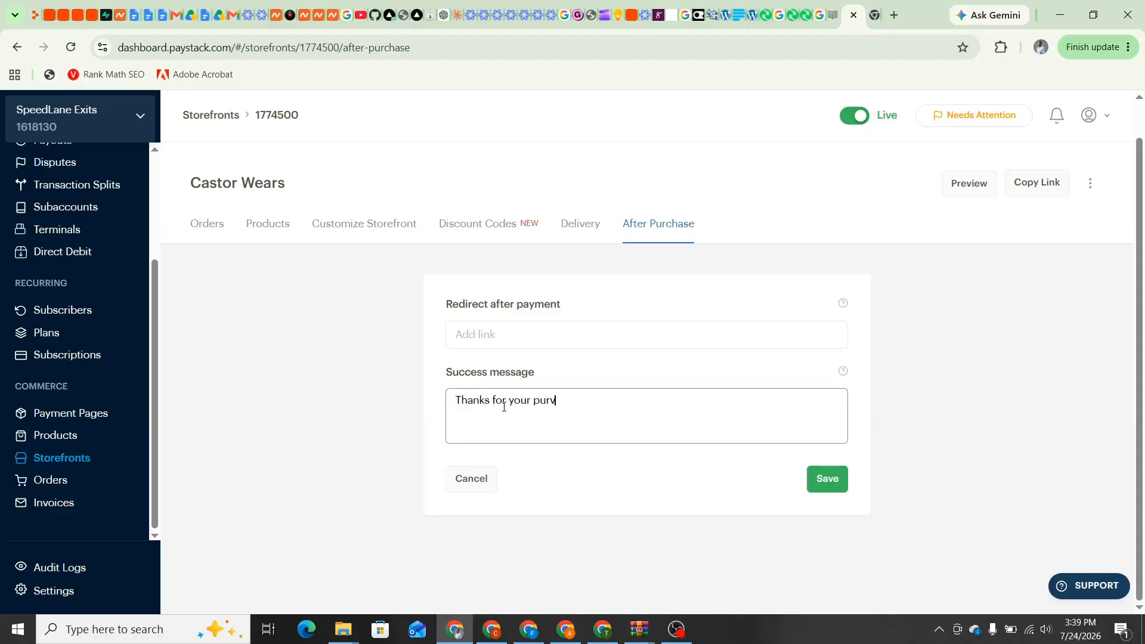
{"action": "type", "text": "chae"}
{"action": "type", "text": "se"}
{"action": "type", "text": "!"}
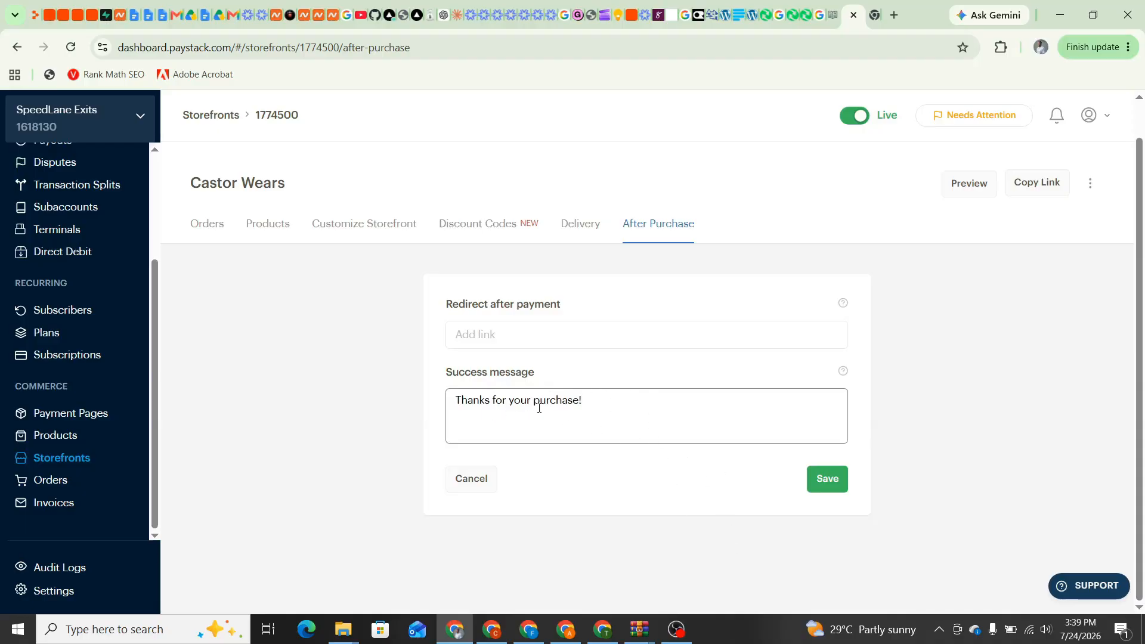
{"action": "left_click", "coordinate": [828, 489]}
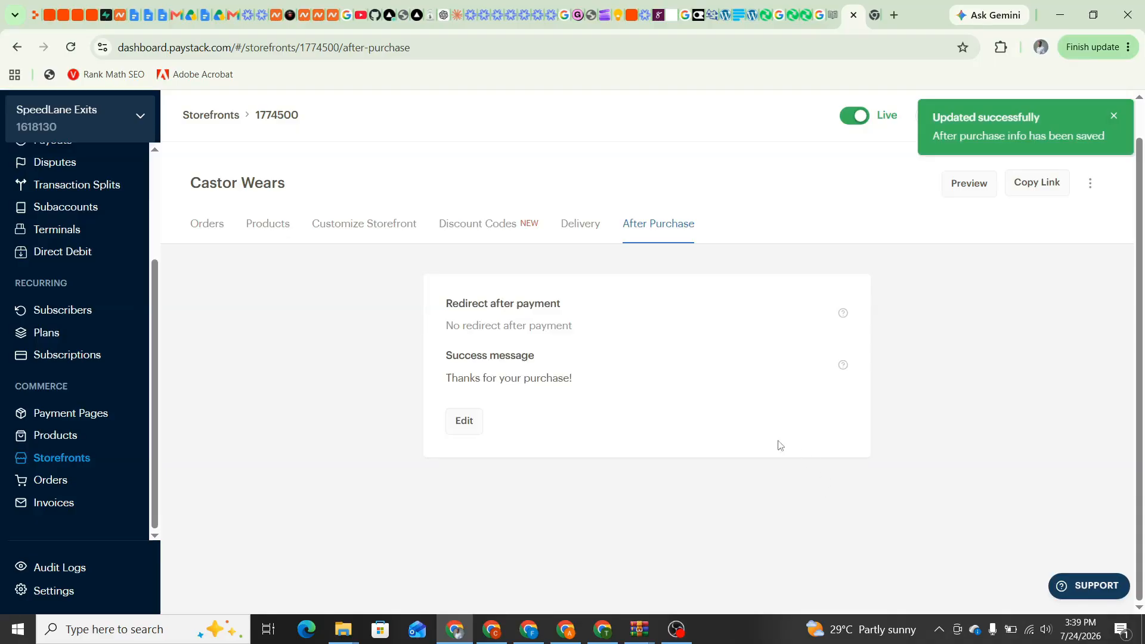
{"action": "left_click", "coordinate": [202, 227]}
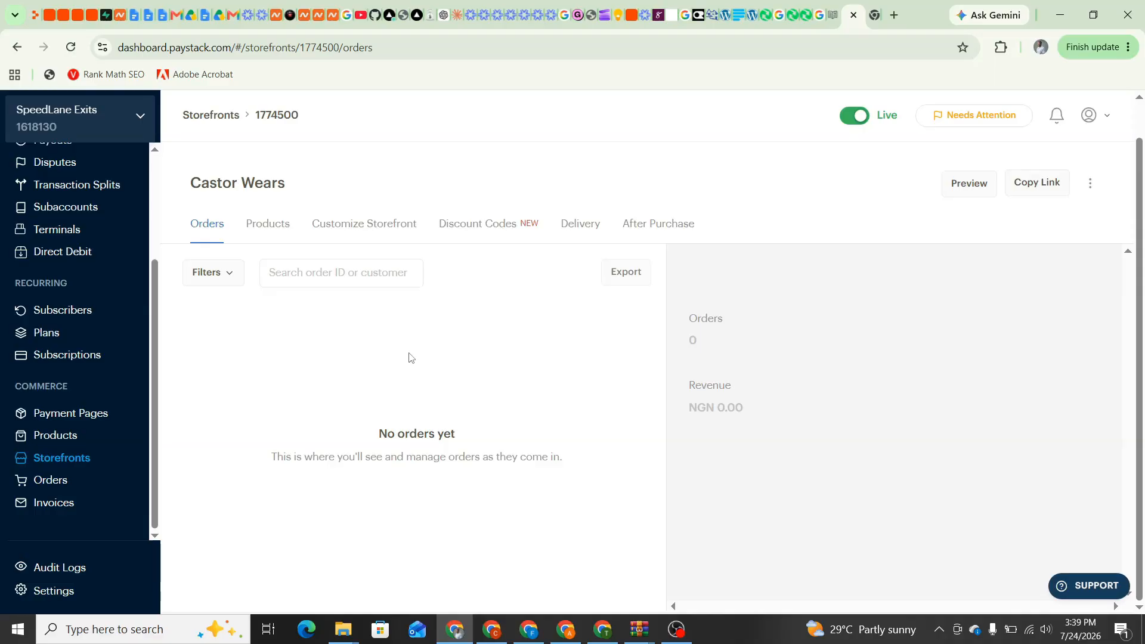
Check the storefront's products and customization settings without adding any products
{"action": "left_click", "coordinate": [268, 230]}
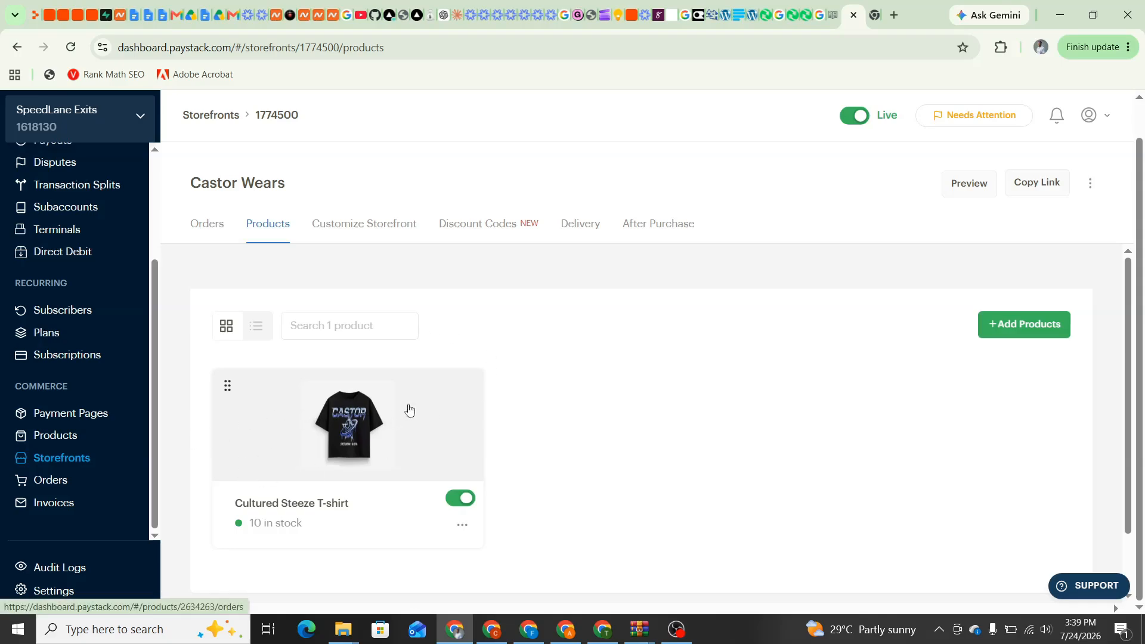
{"action": "left_click", "coordinate": [1016, 332]}
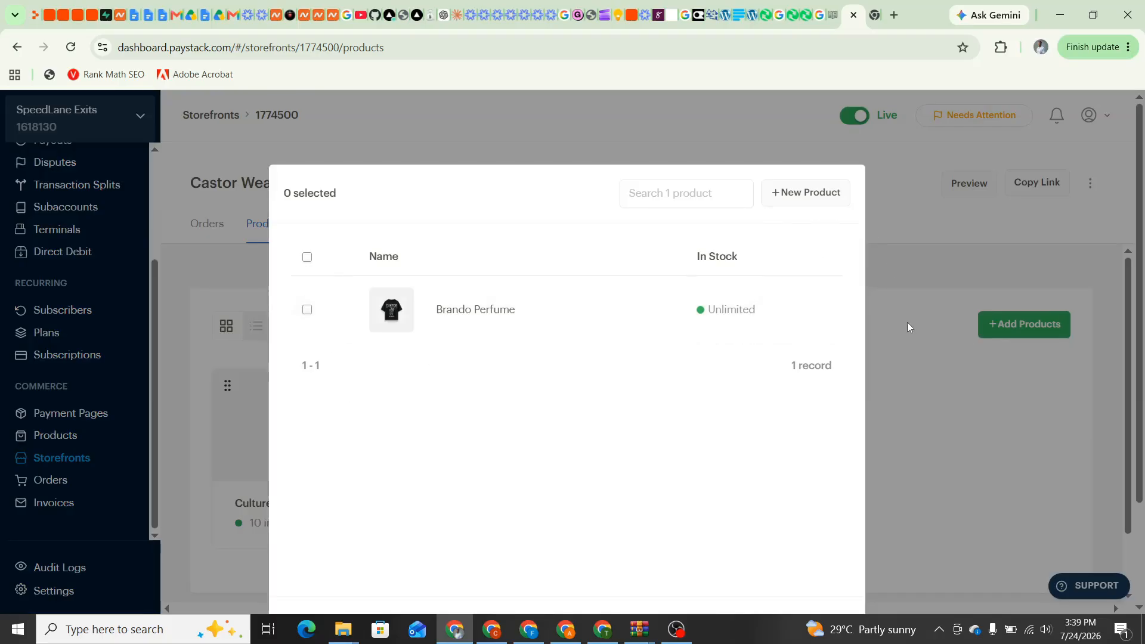
{"action": "left_click", "coordinate": [886, 341]}
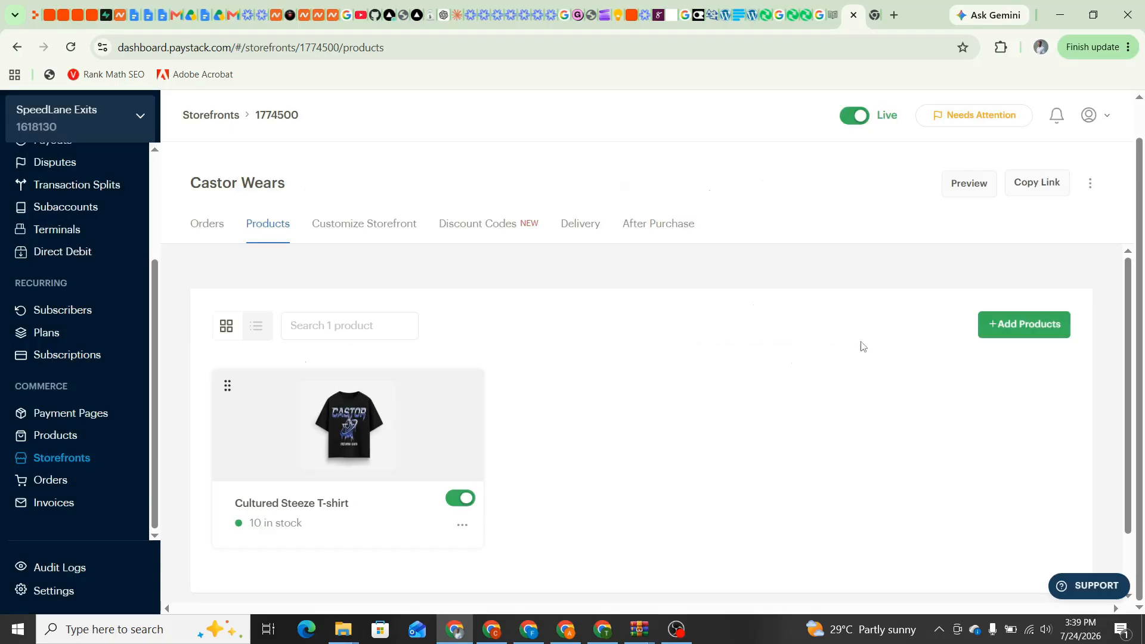
{"action": "left_click", "coordinate": [363, 231]}
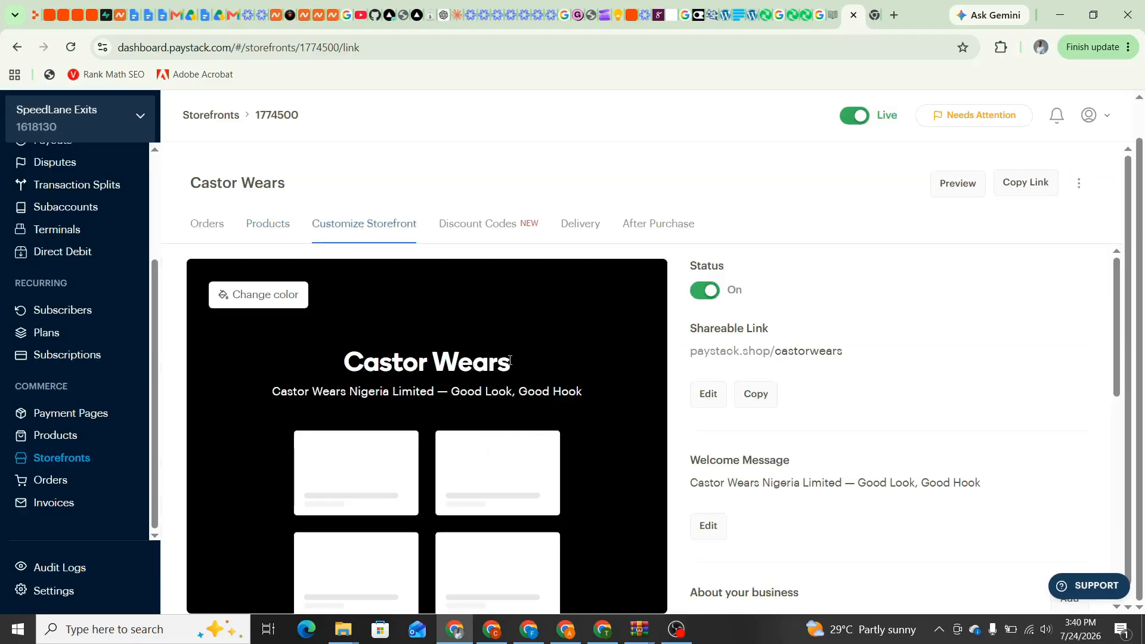
{"action": "scroll", "coordinate": [451, 322], "scroll_direction": "down", "scroll_amount": 1}
{"action": "scroll", "coordinate": [452, 322], "scroll_direction": "up", "scroll_amount": 1}
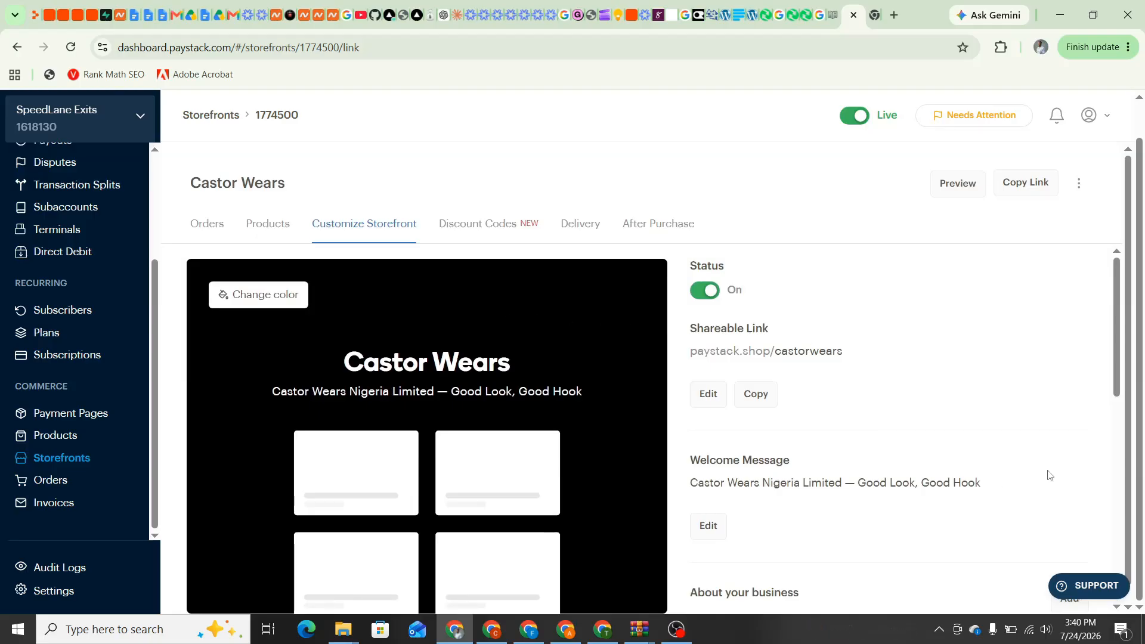
{"action": "left_click_drag", "start_coordinate": [1119, 356], "coordinate": [1102, 502]}
{"action": "scroll", "coordinate": [895, 297], "scroll_direction": "up", "scroll_amount": 7}
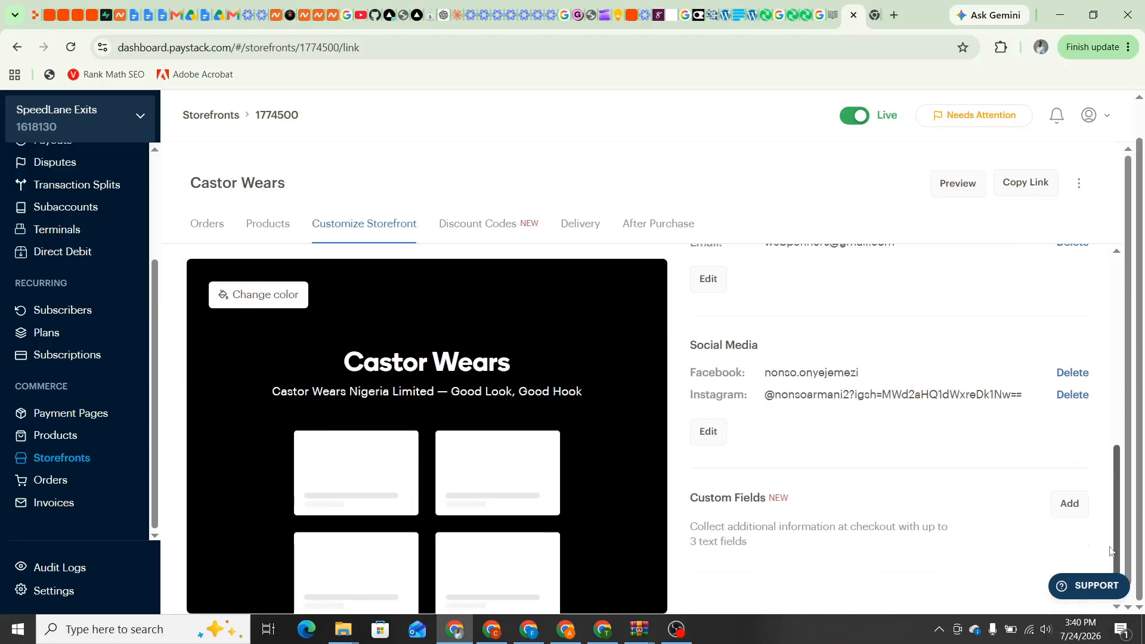
Review the Discount Codes, Delivery fees, and After Purchase success message tabs in turn
{"action": "left_click", "coordinate": [477, 225]}
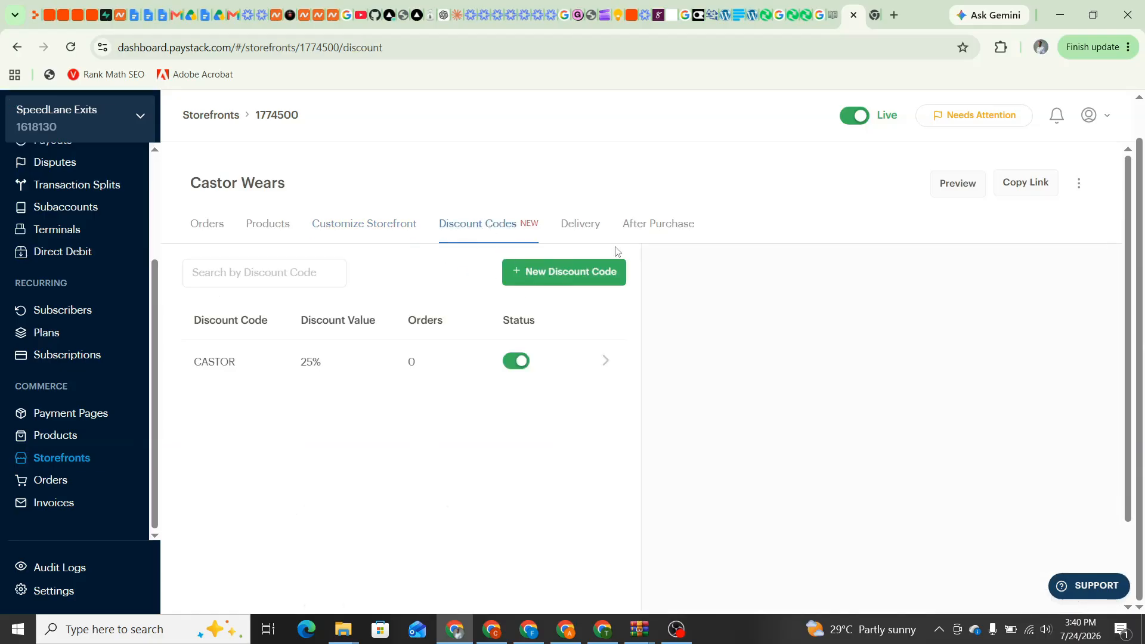
{"action": "left_click", "coordinate": [591, 229]}
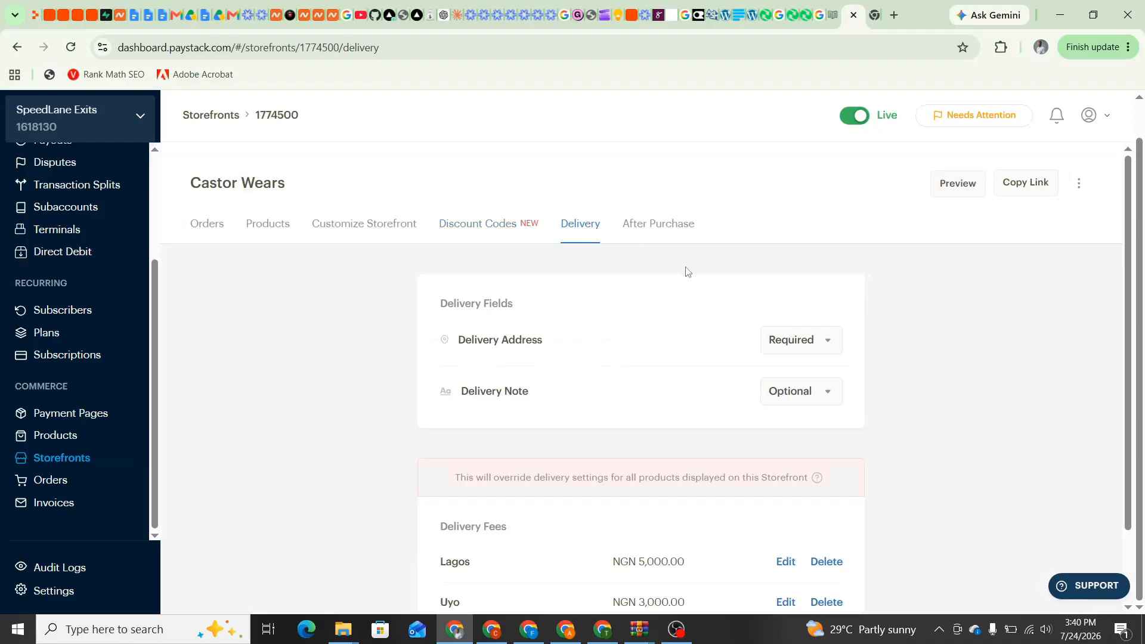
{"action": "left_click", "coordinate": [667, 227]}
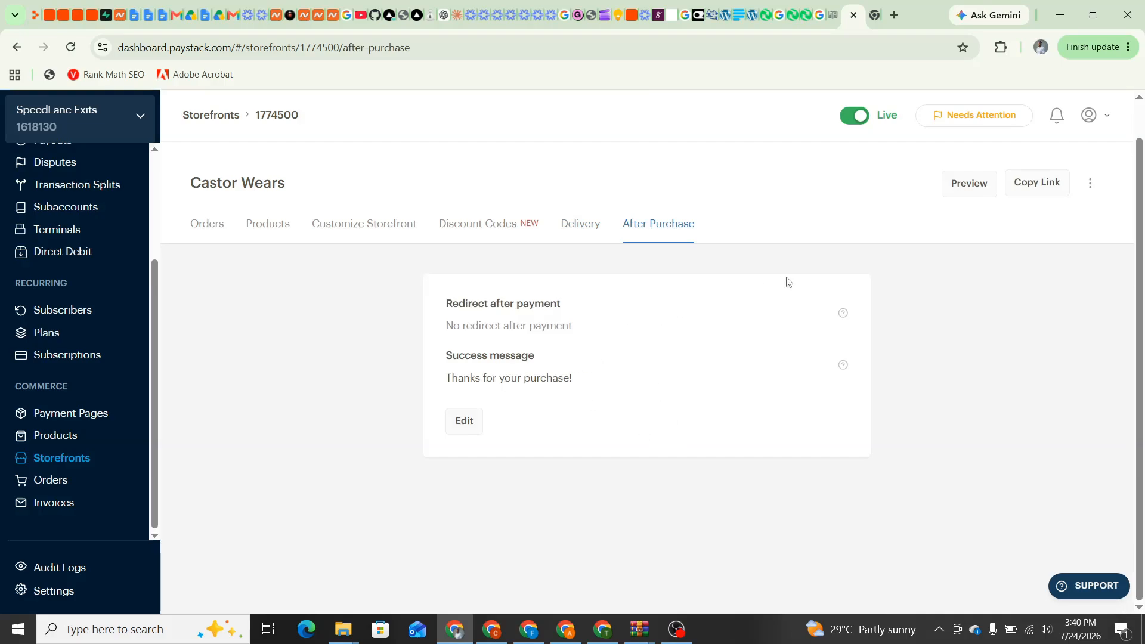
Preview the live storefront at paystack.shop/castorwears and open the Cultured Steeze T-shirt product
{"action": "left_click", "coordinate": [964, 186]}
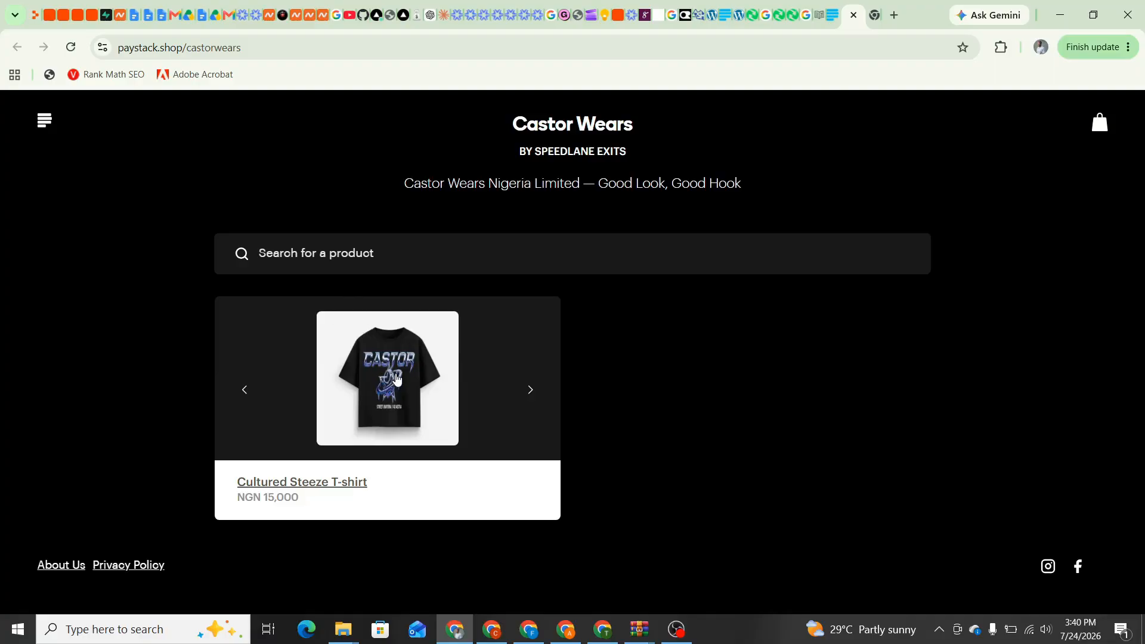
{"action": "left_click", "coordinate": [360, 405]}
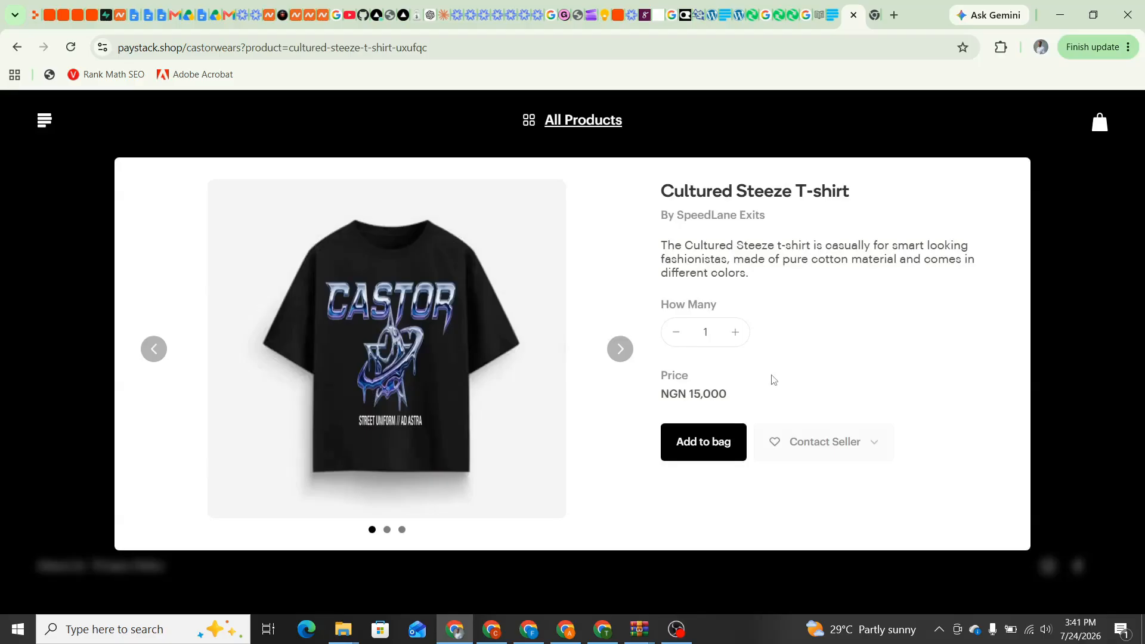
Browse the Cultured Steeze T-shirt photos and look over its title and seller name
{"action": "left_click", "coordinate": [615, 361]}
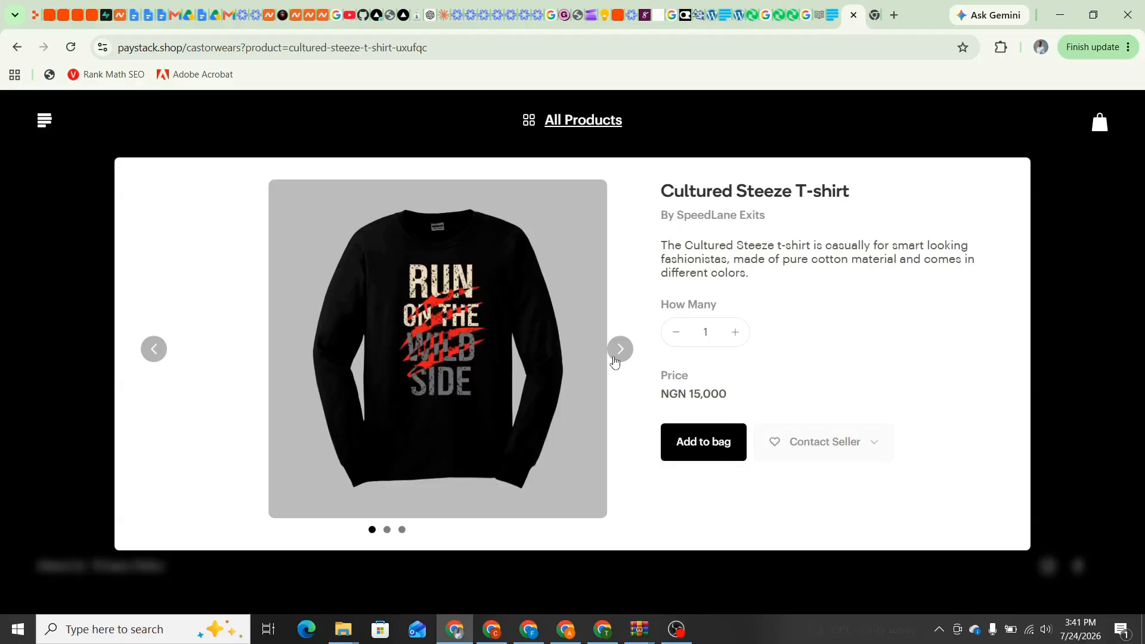
{"action": "left_click", "coordinate": [615, 361]}
{"action": "left_click", "coordinate": [615, 361]}
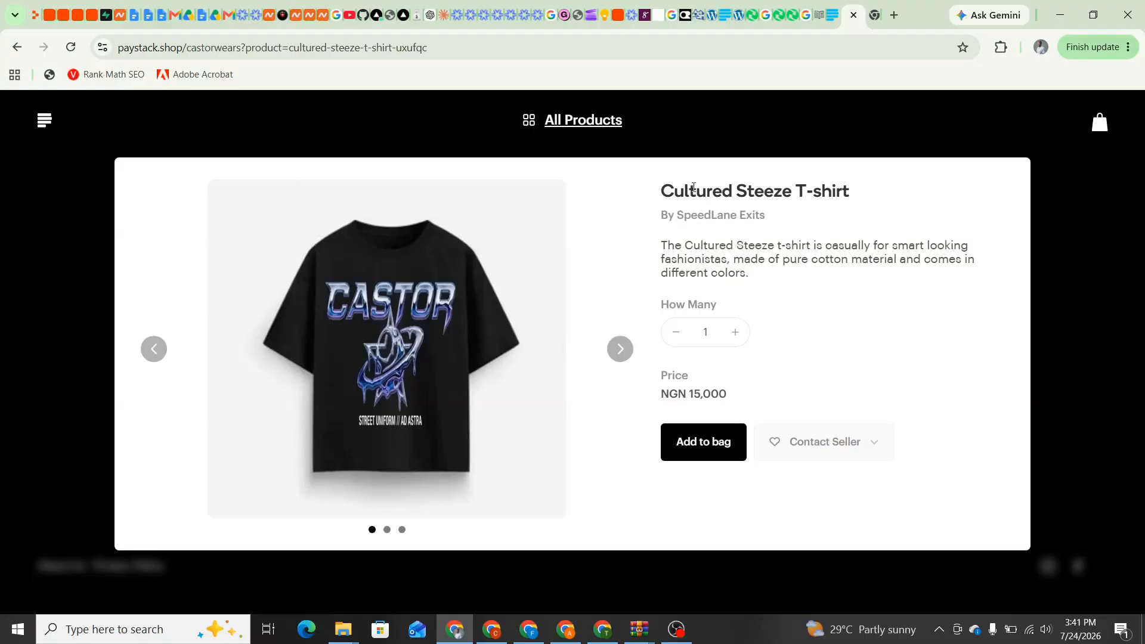
{"action": "left_click_drag", "start_coordinate": [657, 202], "coordinate": [878, 202]}
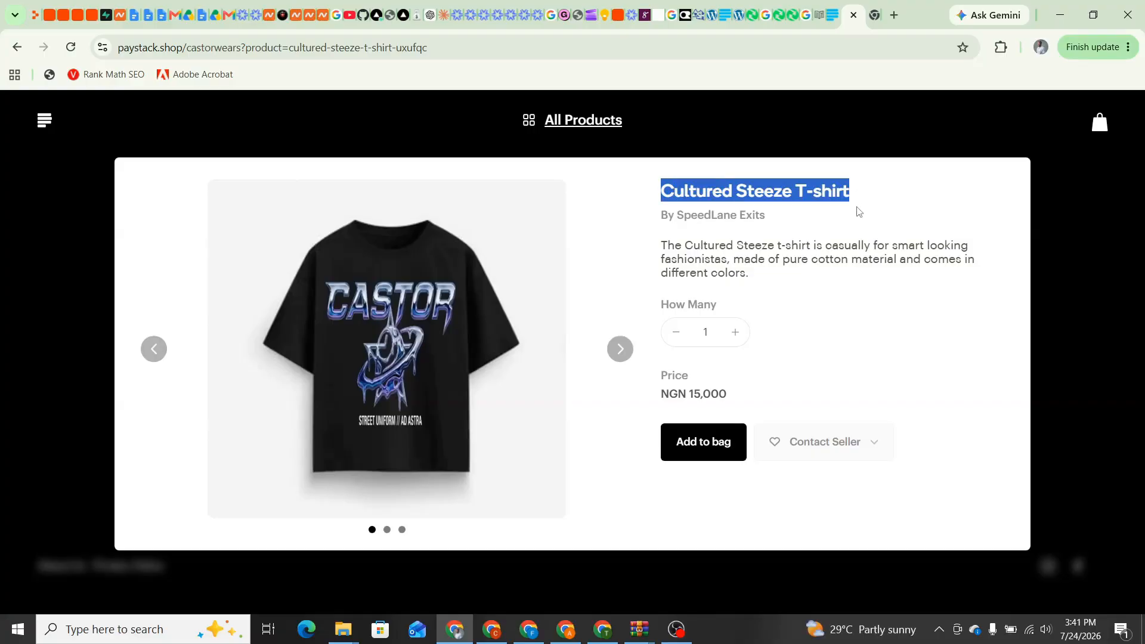
{"action": "left_click", "coordinate": [859, 210]}
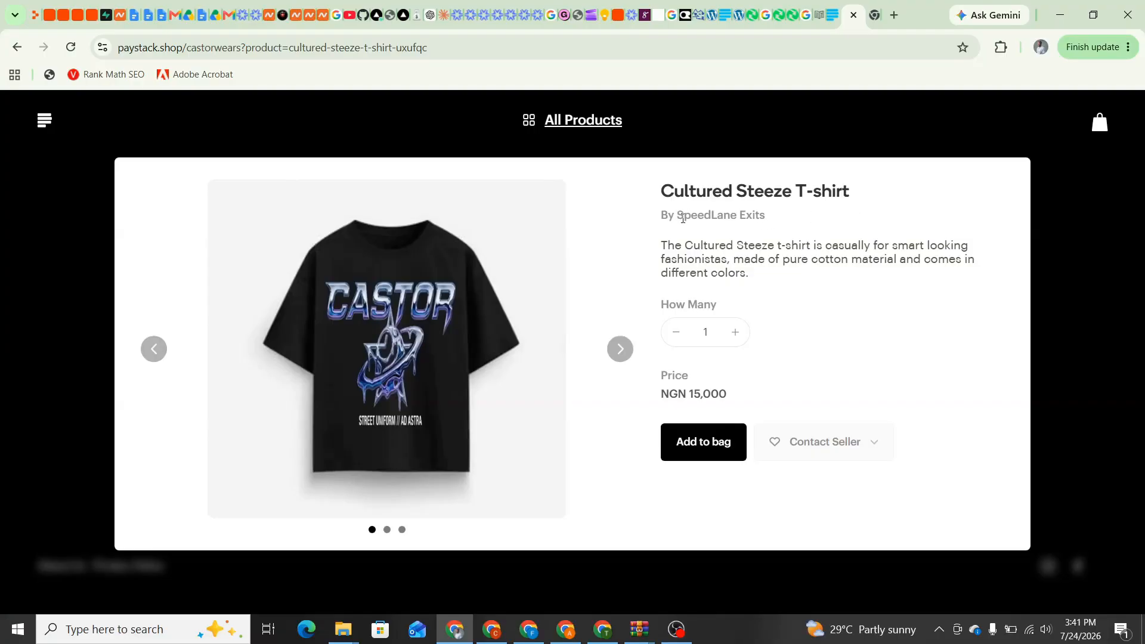
{"action": "left_click_drag", "start_coordinate": [682, 218], "coordinate": [785, 224]}
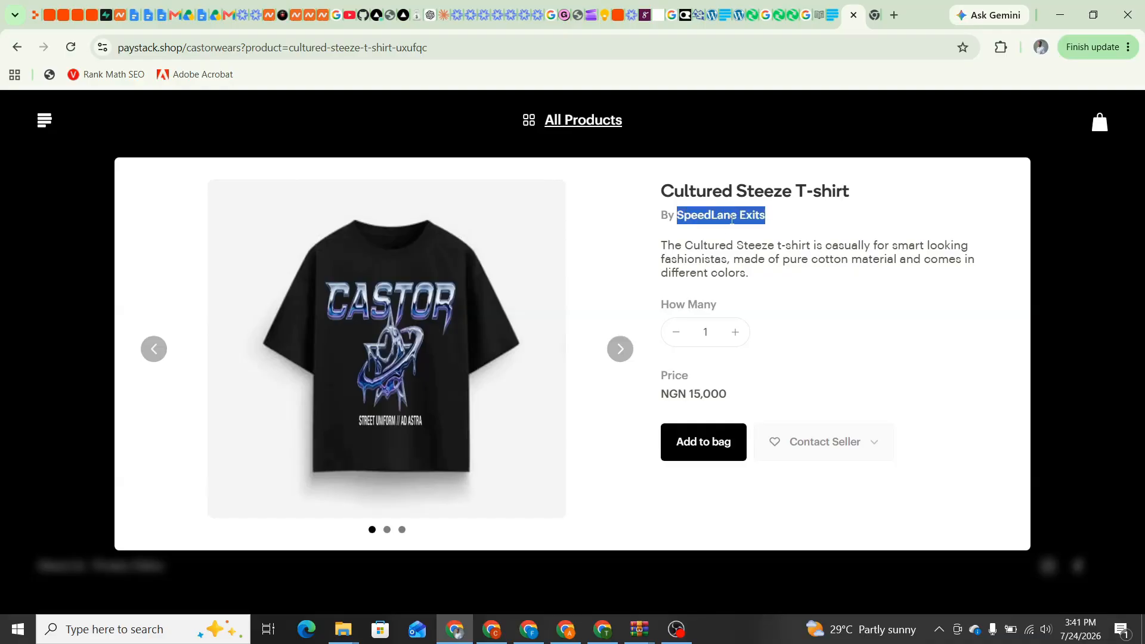
{"action": "left_click", "coordinate": [769, 217]}
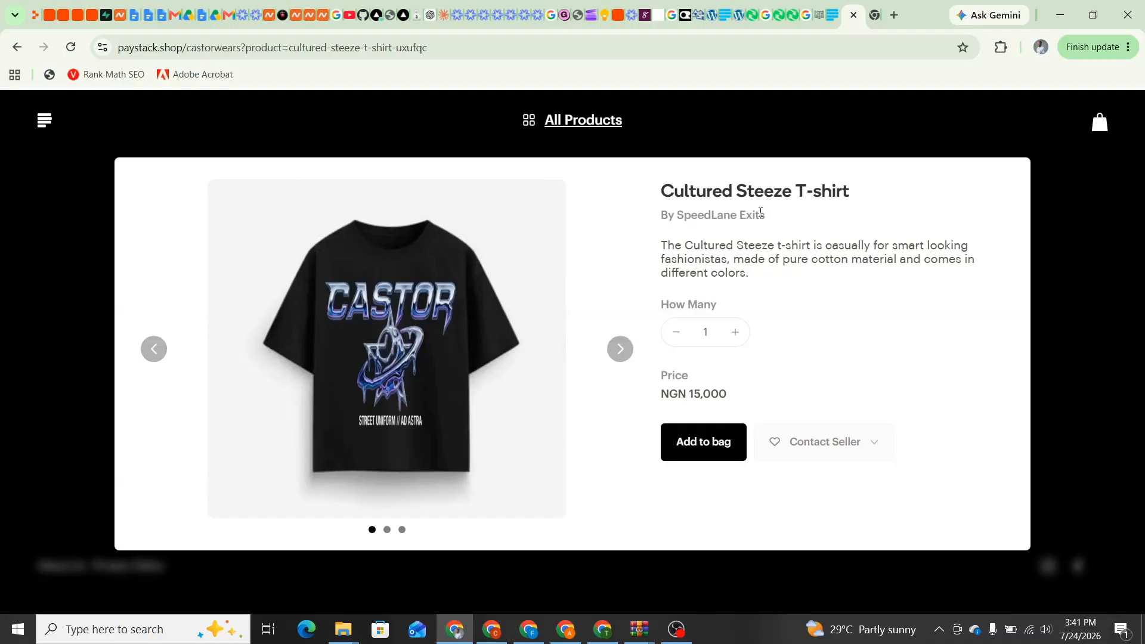
{"action": "left_click_drag", "start_coordinate": [761, 213], "coordinate": [674, 219]}
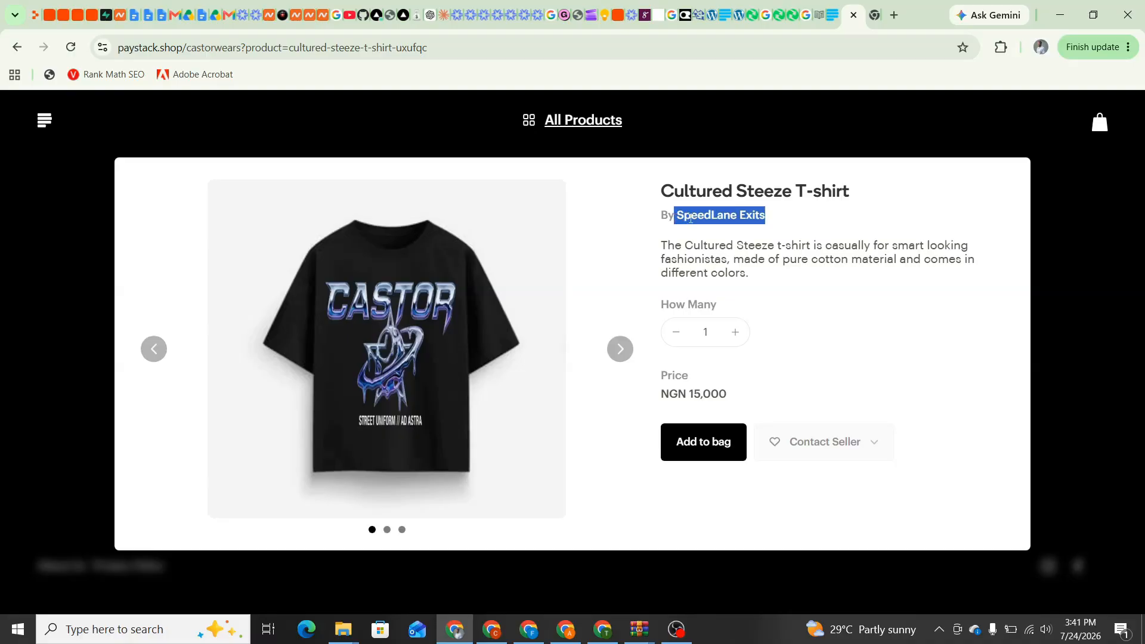
{"action": "left_click", "coordinate": [798, 225]}
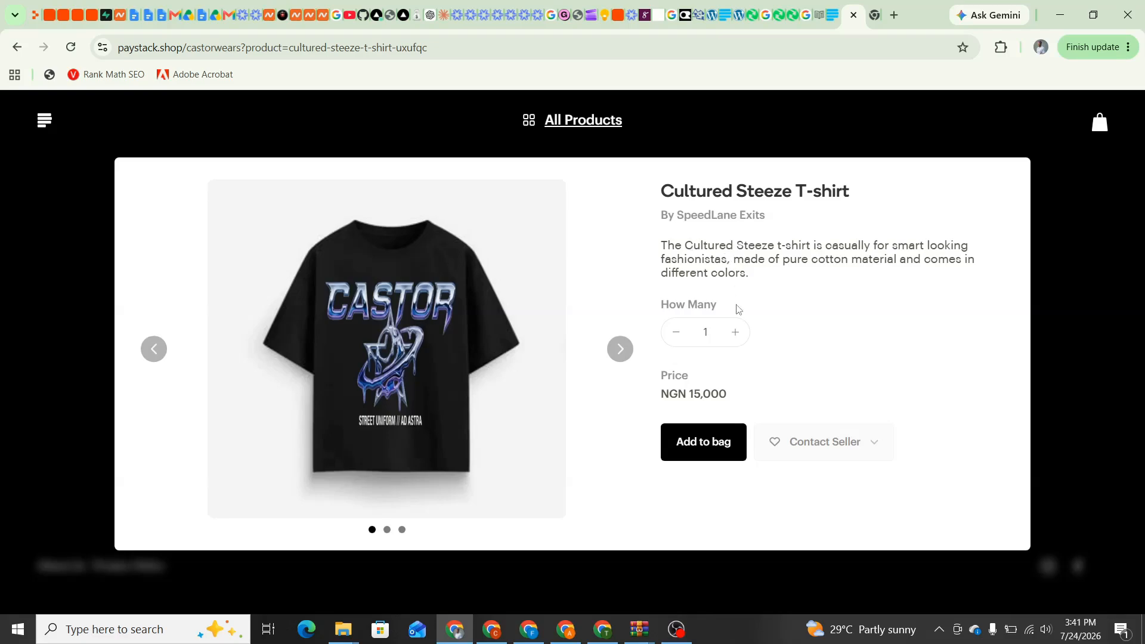
Add two T-shirts (NGN 30,000 total) to the bag and return to the store listing
{"action": "left_click", "coordinate": [734, 332]}
{"action": "left_click_drag", "start_coordinate": [667, 397], "coordinate": [734, 398]}
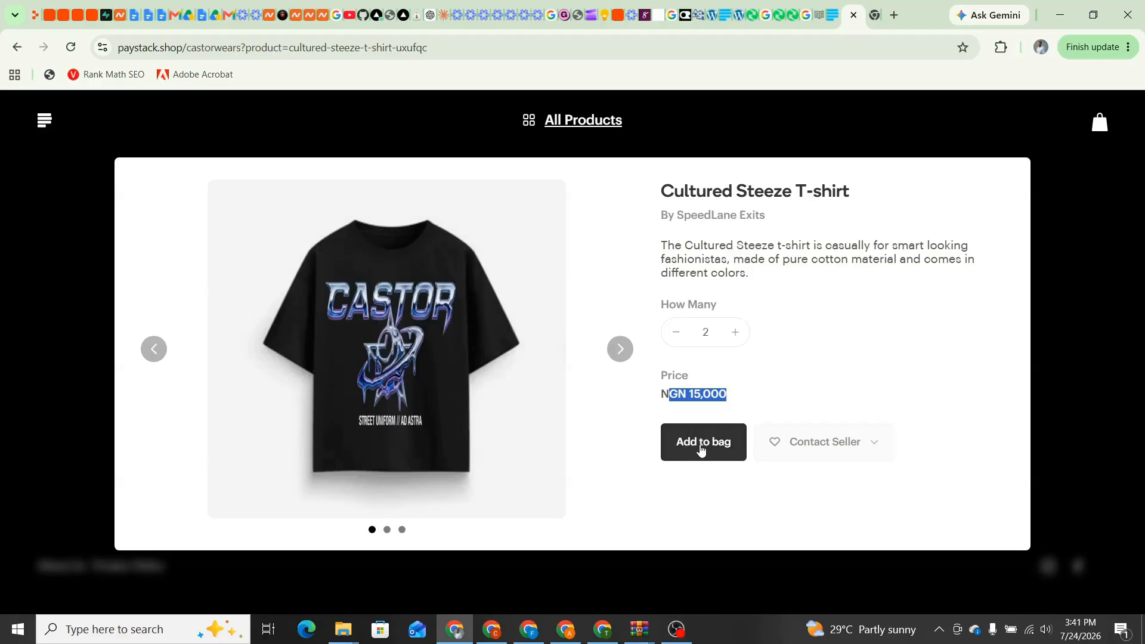
{"action": "left_click", "coordinate": [762, 395]}
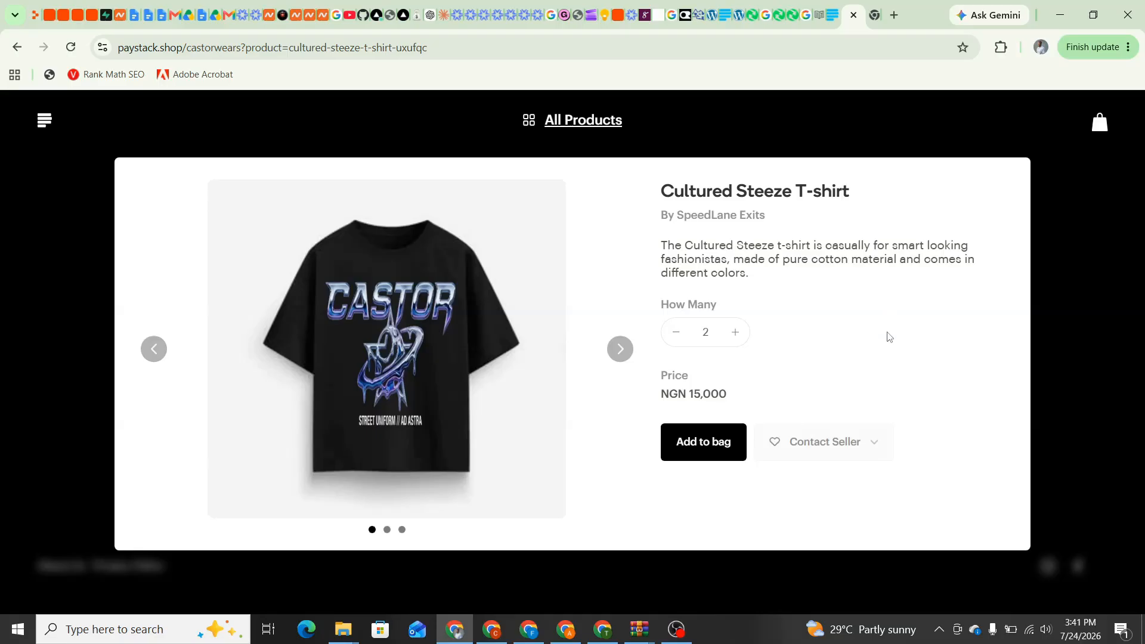
{"action": "left_click", "coordinate": [728, 445]}
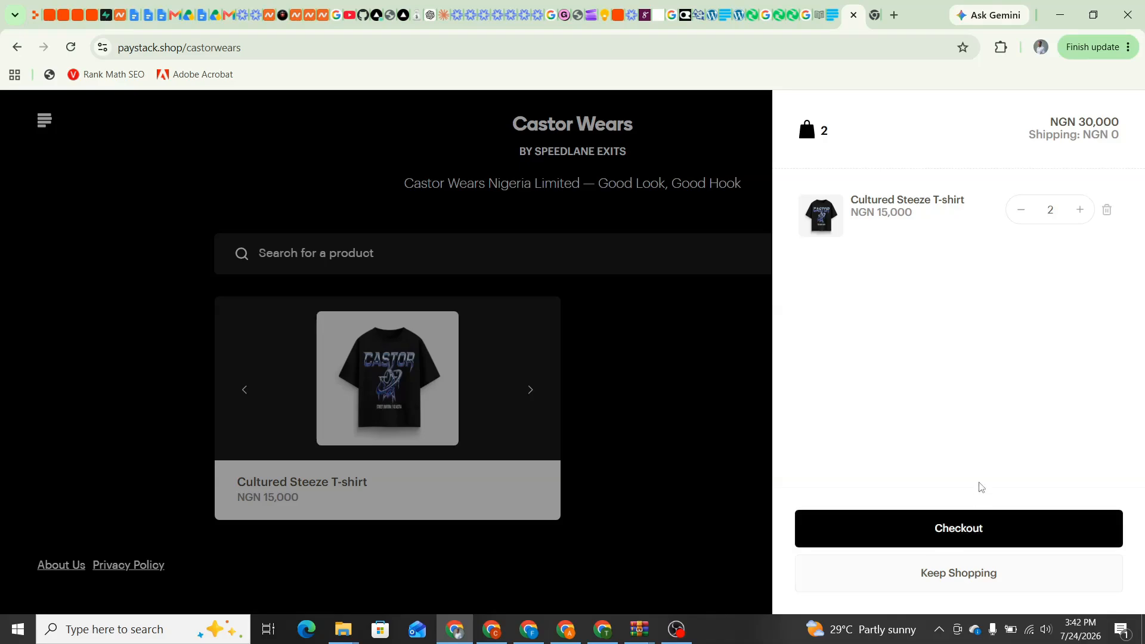
{"action": "left_click", "coordinate": [681, 460]}
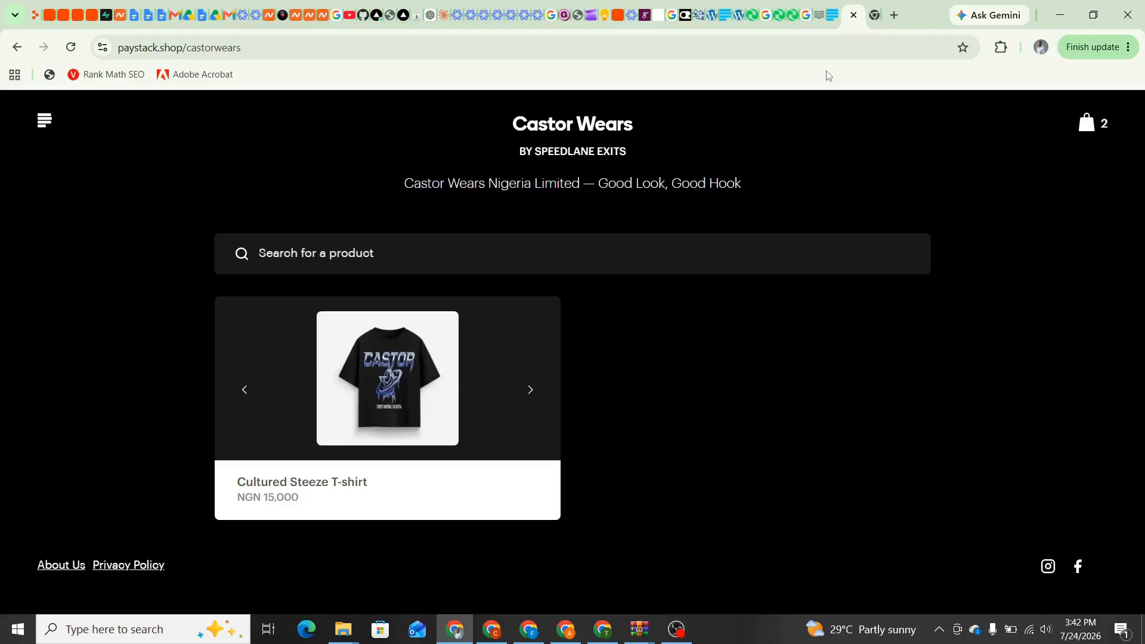
Close the store preview and copy the Castor Wears storefront's shareable link
{"action": "left_click", "coordinate": [833, 17]}
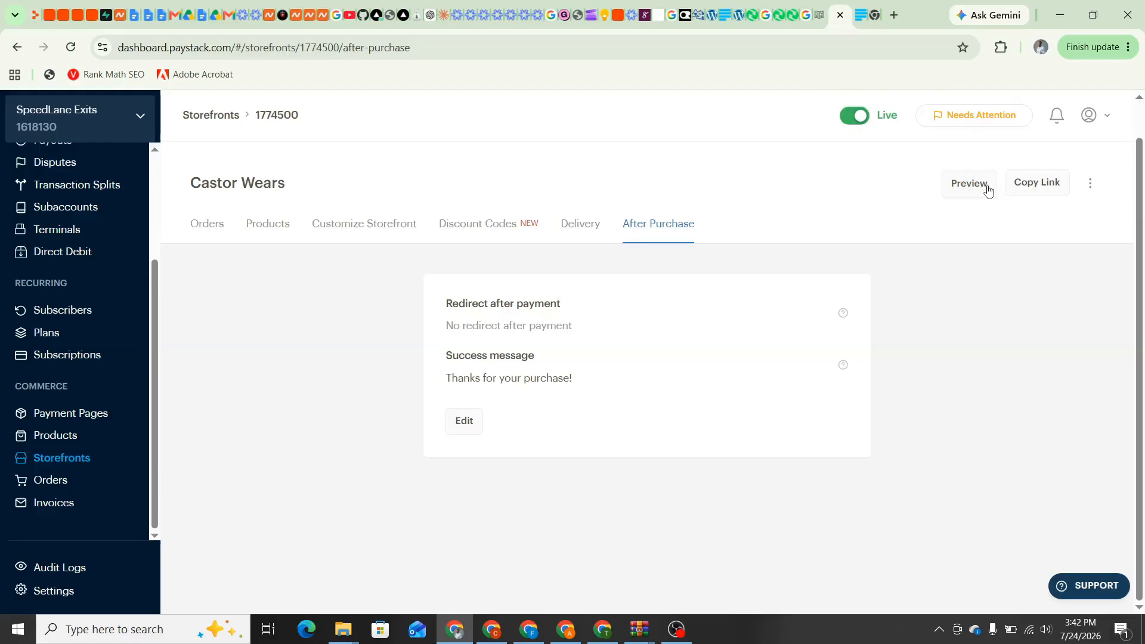
{"action": "left_click", "coordinate": [862, 15]}
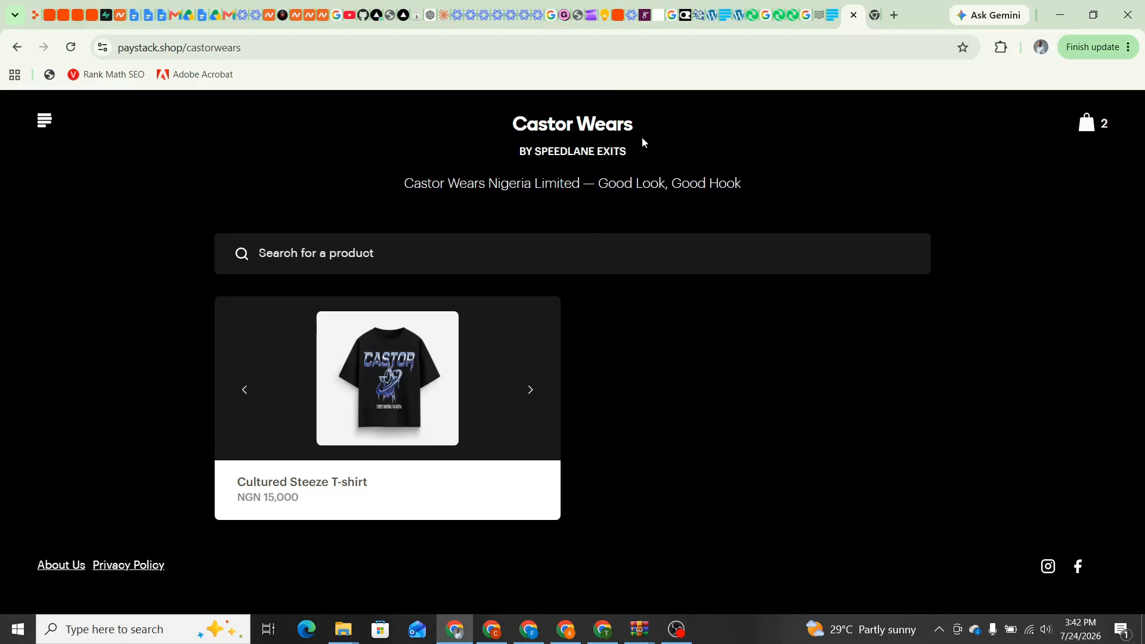
{"action": "left_click", "coordinate": [854, 15]}
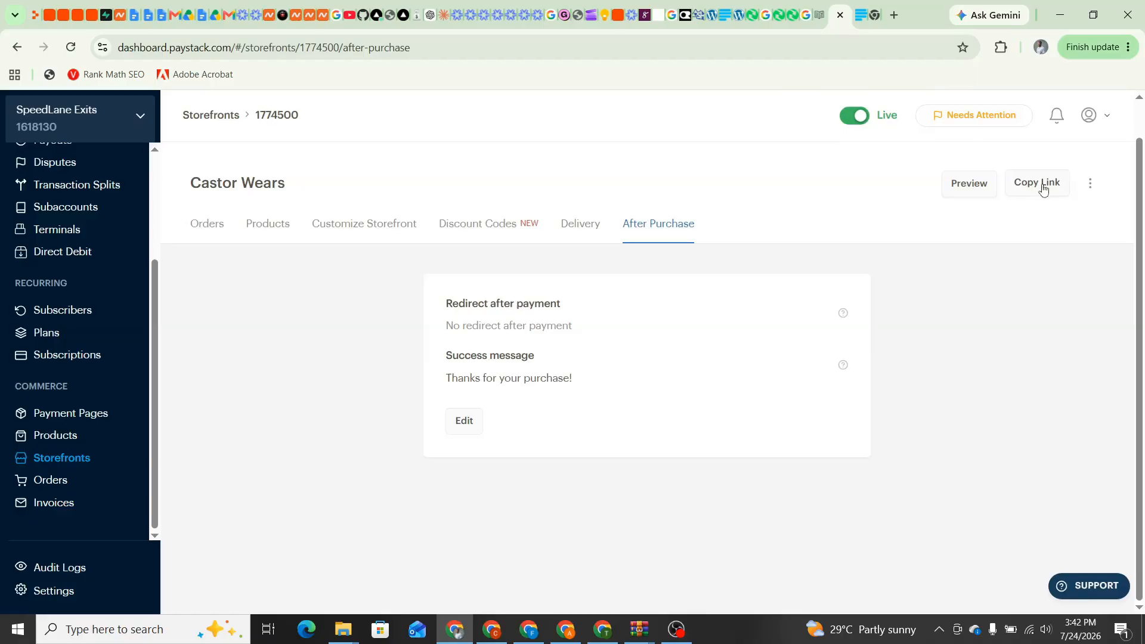
{"action": "left_click", "coordinate": [1043, 189]}
Load the copied link in a new tab, showing the live paystack.shop store with the Cultured Steeze T-shirt
{"action": "left_click", "coordinate": [895, 15]}
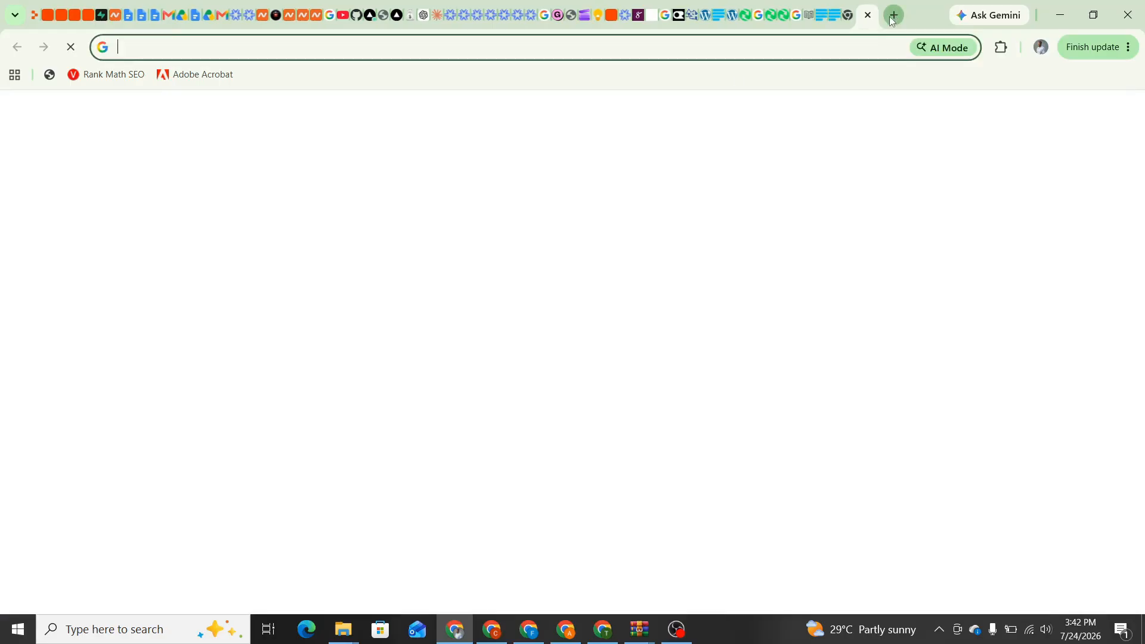
{"action": "right_click", "coordinate": [218, 49]}
{"action": "left_click", "coordinate": [306, 202]}
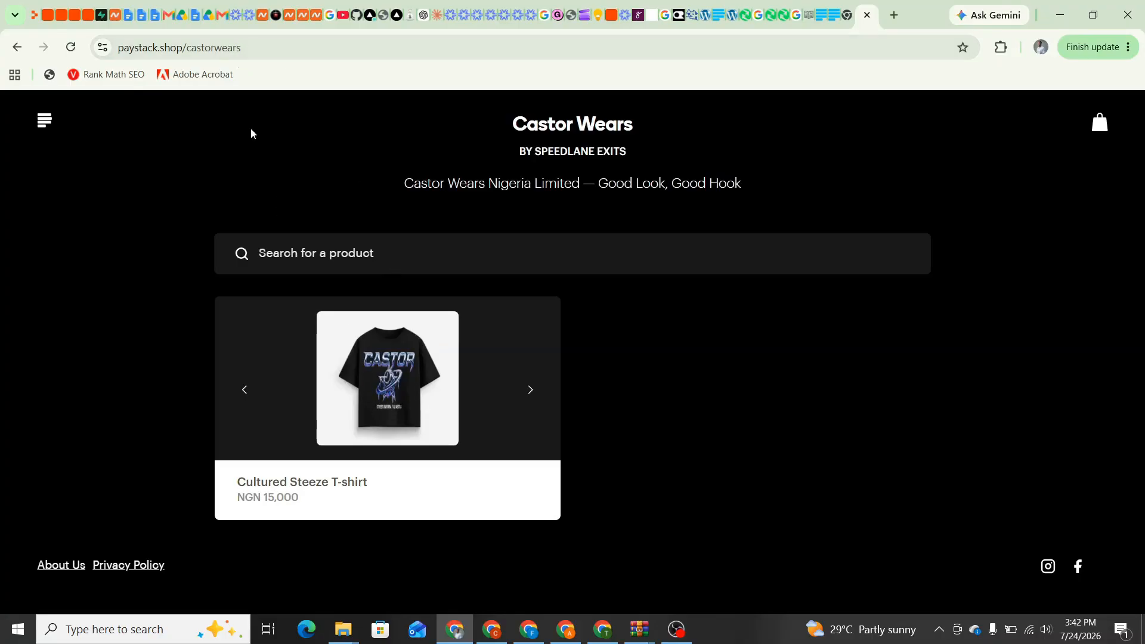
{"action": "left_click_drag", "start_coordinate": [254, 48], "coordinate": [117, 48]}
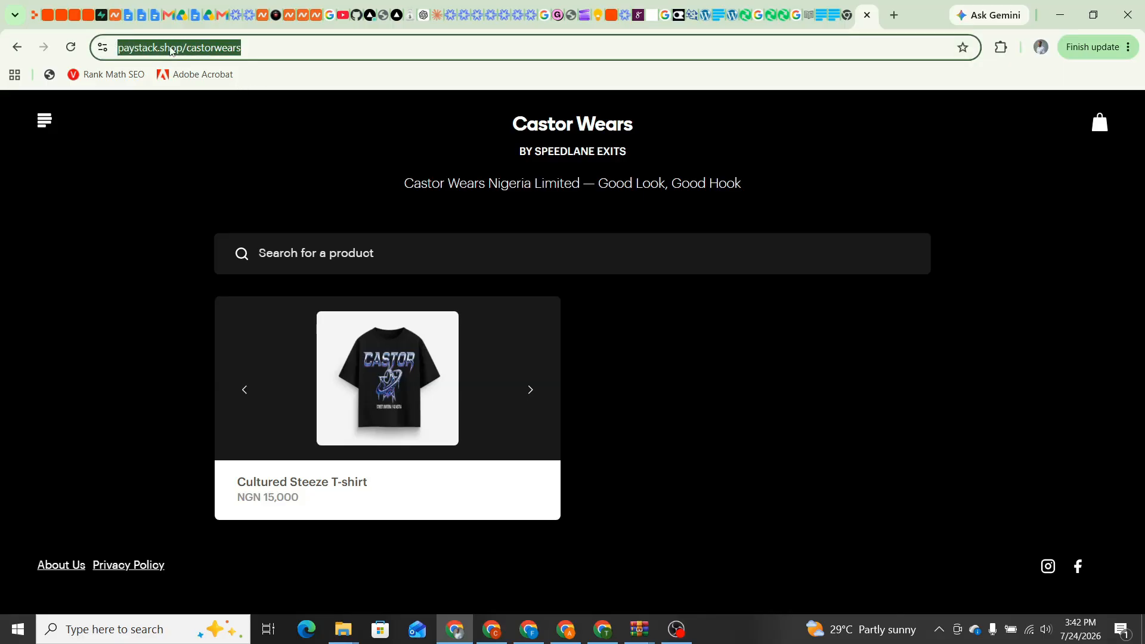
{"action": "left_click", "coordinate": [263, 48]}
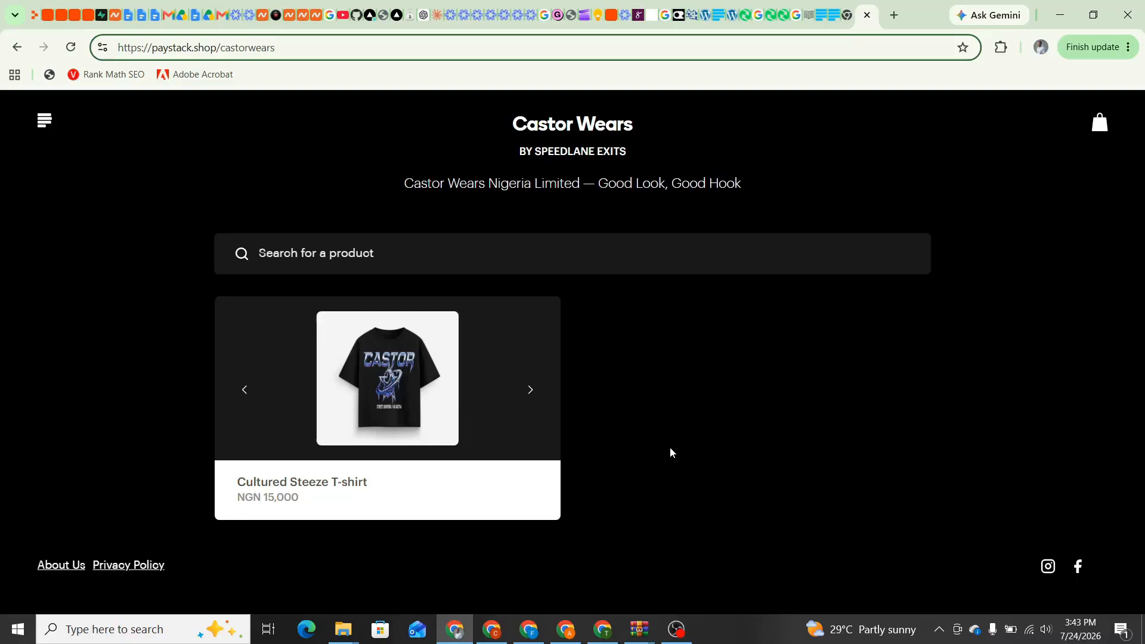
{"action": "left_click", "coordinate": [676, 629]}
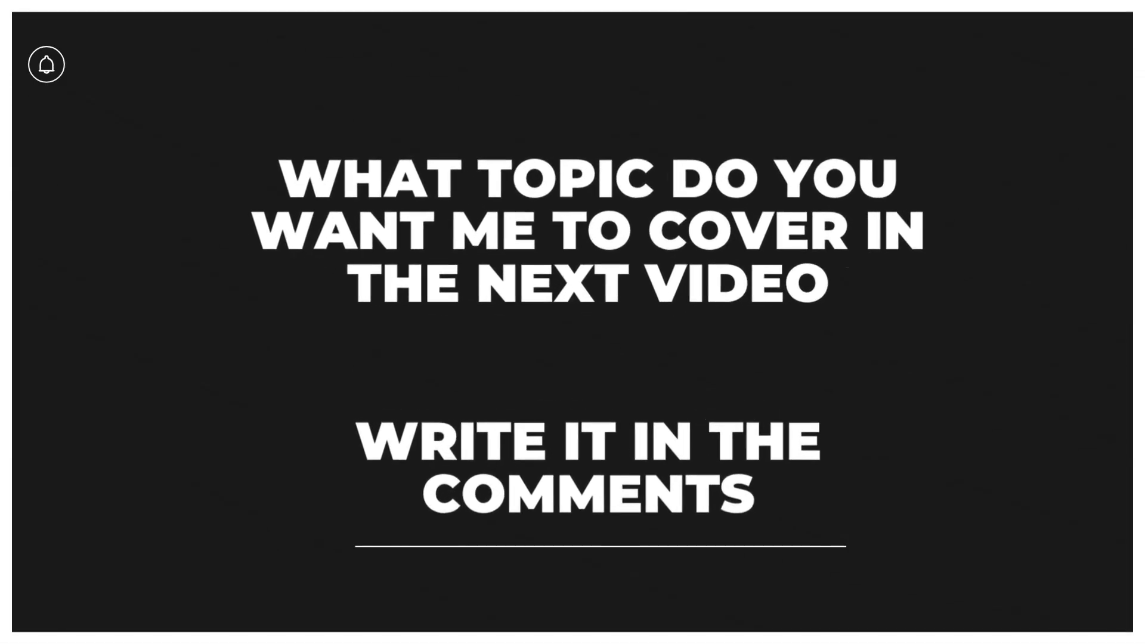